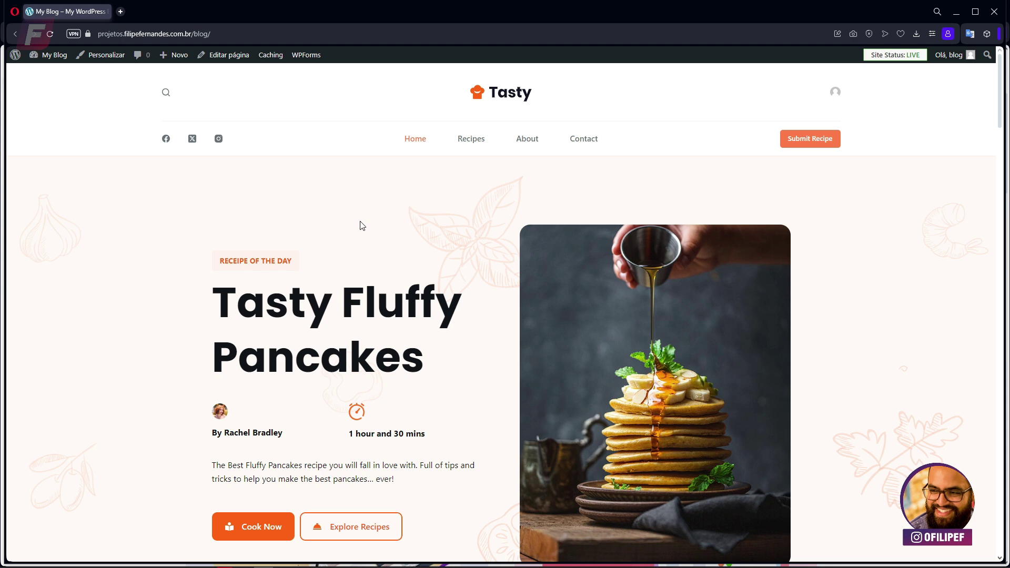
- Maximize the browser window and open the blog's admin dashboard (Painel) in a new tab
{"action": "left_click", "coordinate": [975, 11]}
{"action": "scroll", "coordinate": [376, 206], "scroll_direction": "down", "scroll_amount": 15}
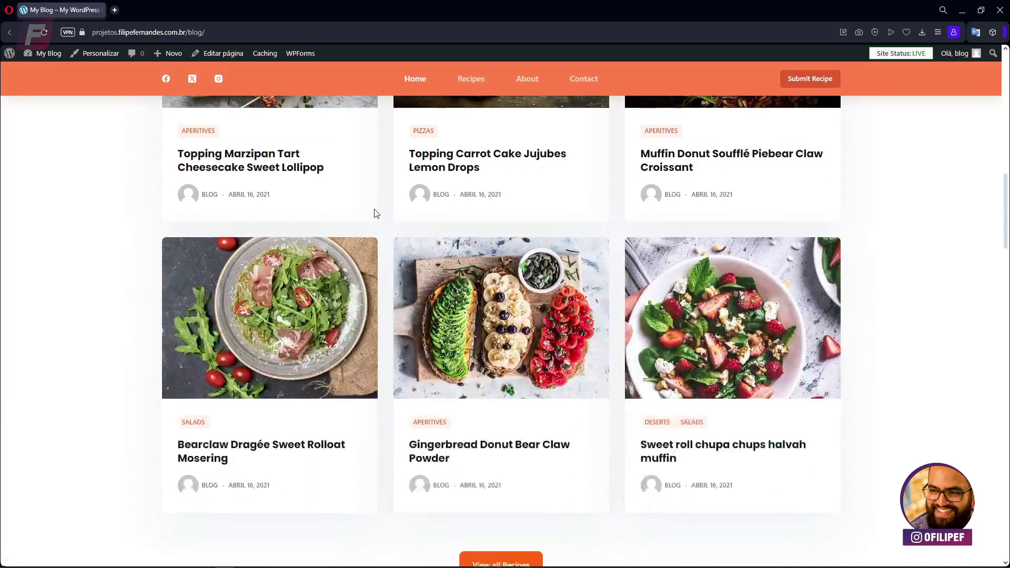
{"action": "scroll", "coordinate": [376, 215], "scroll_direction": "up", "scroll_amount": 15}
{"action": "scroll", "coordinate": [376, 216], "scroll_direction": "down", "scroll_amount": 8}
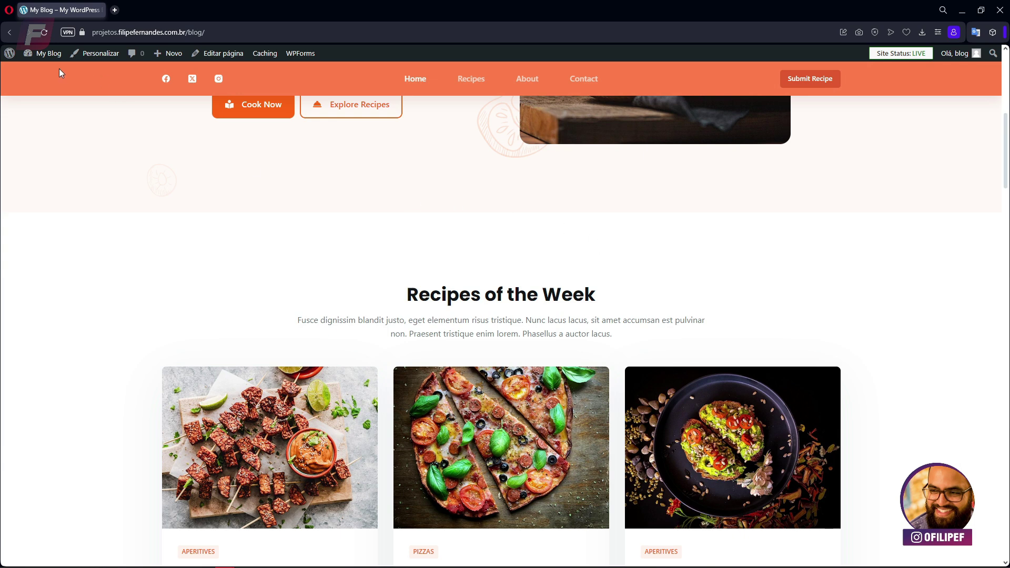
{"action": "mouse_move", "coordinate": [45, 54]}
{"action": "middle_click", "coordinate": [32, 76]}
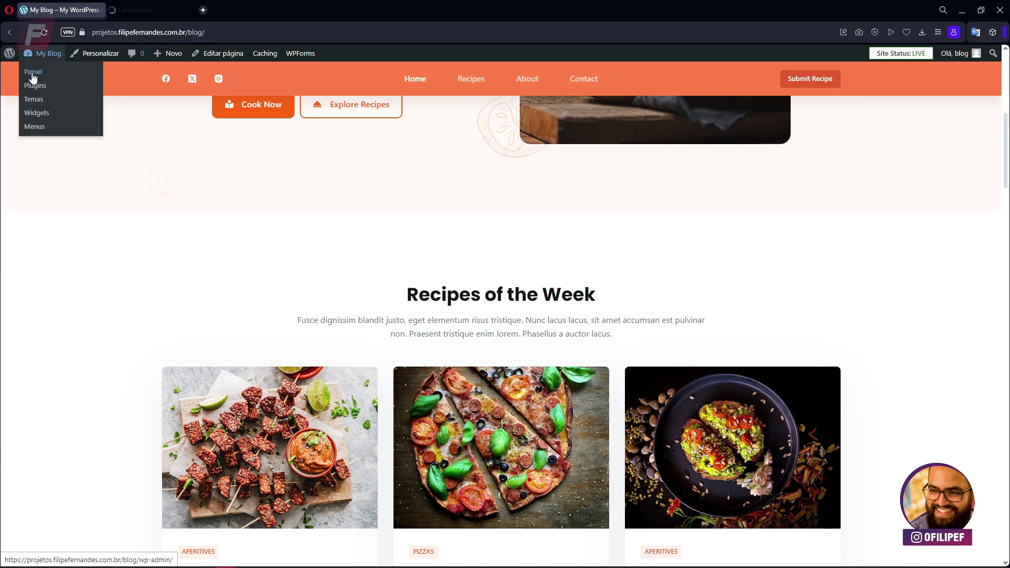
{"action": "left_click", "coordinate": [144, 10]}
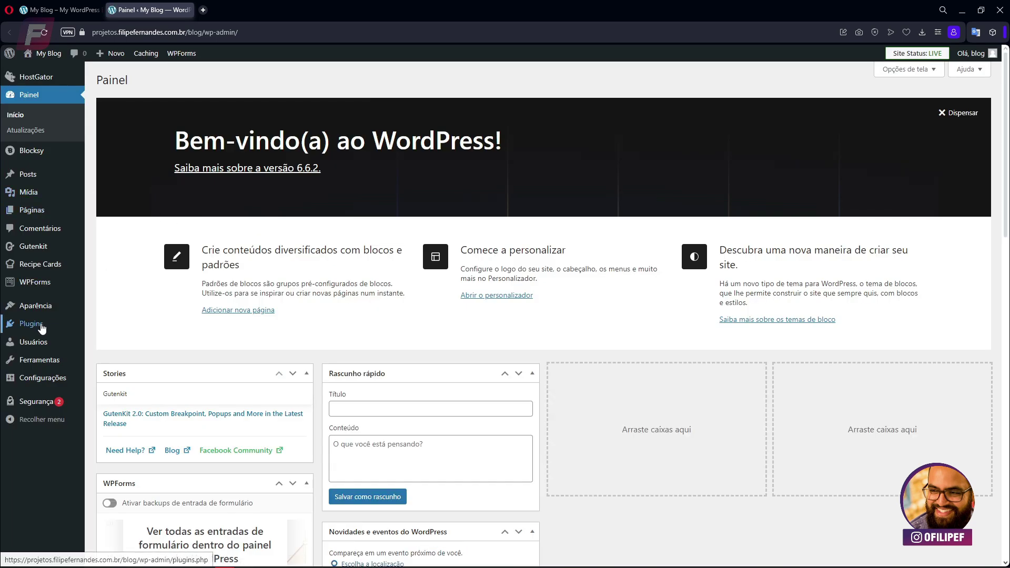
- Search the WordPress plugin directory for "Tableberg"
{"action": "mouse_move", "coordinate": [32, 326]}
{"action": "left_click", "coordinate": [118, 342]}
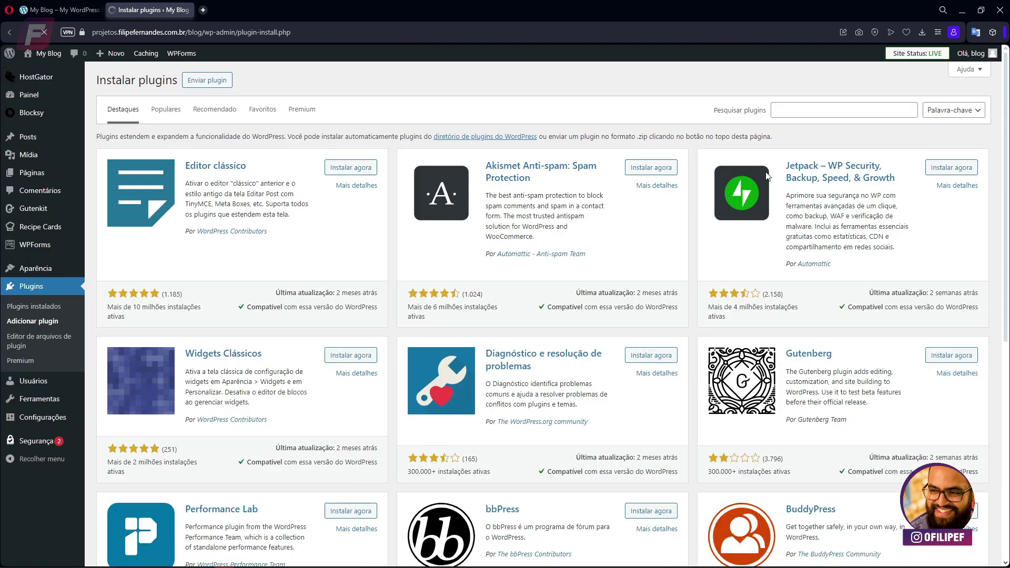
{"action": "left_click", "coordinate": [849, 110]}
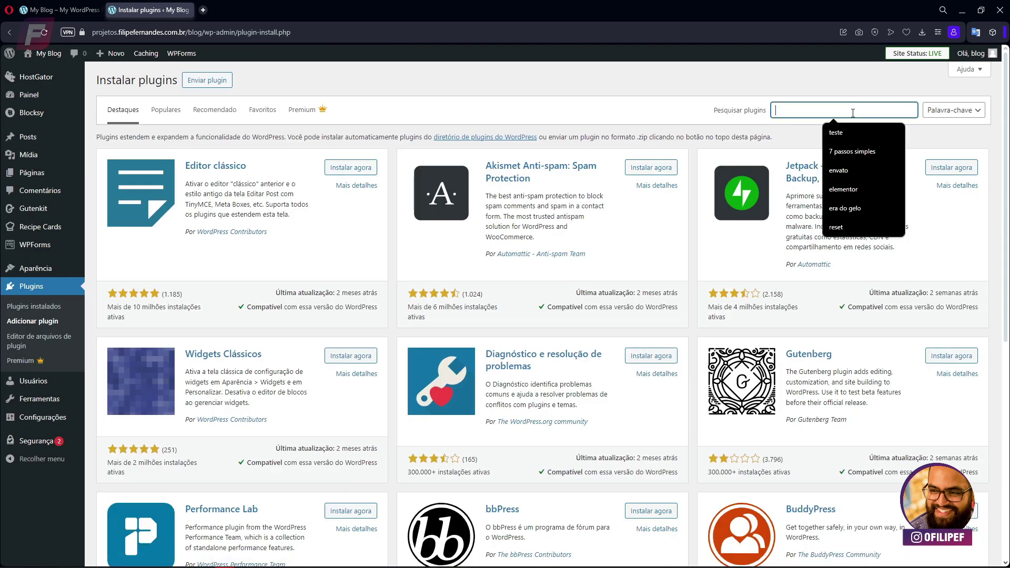
{"action": "type", "text": "Tableberg"}
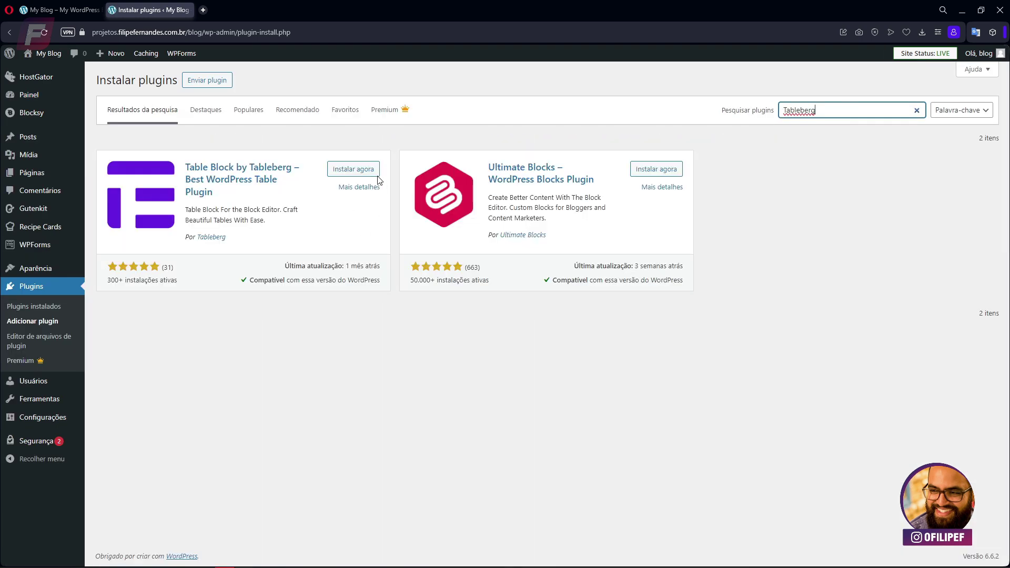
- Install and activate the Table Block by Tableberg plugin, allowing its update notifications
{"action": "left_click", "coordinate": [372, 173]}
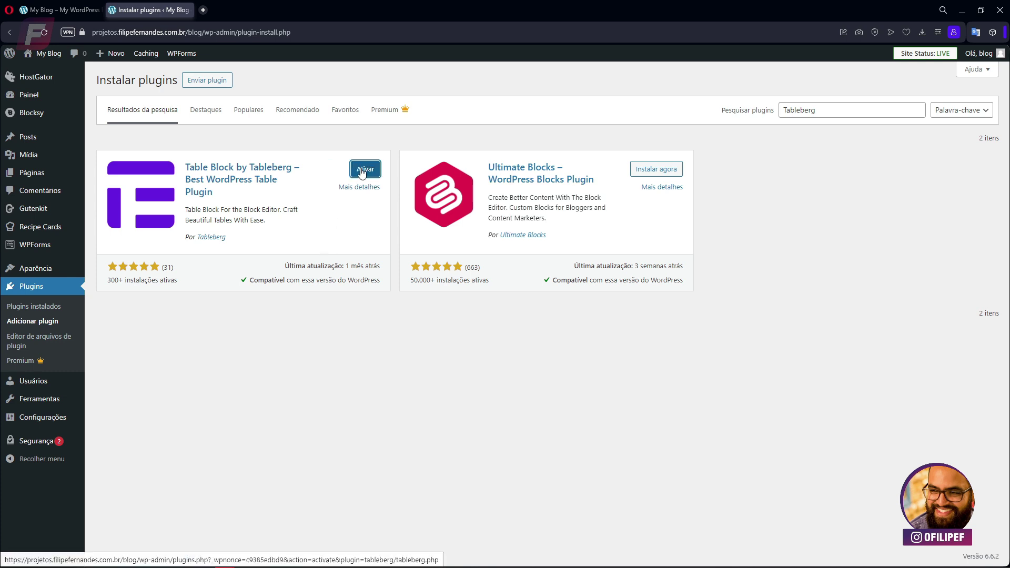
{"action": "left_click", "coordinate": [363, 171]}
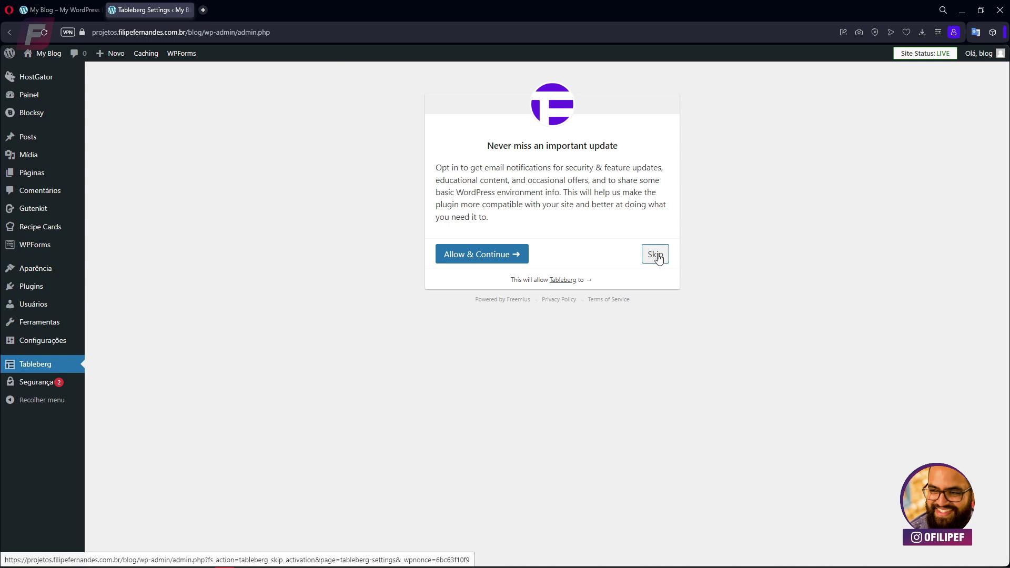
{"action": "left_click", "coordinate": [479, 262]}
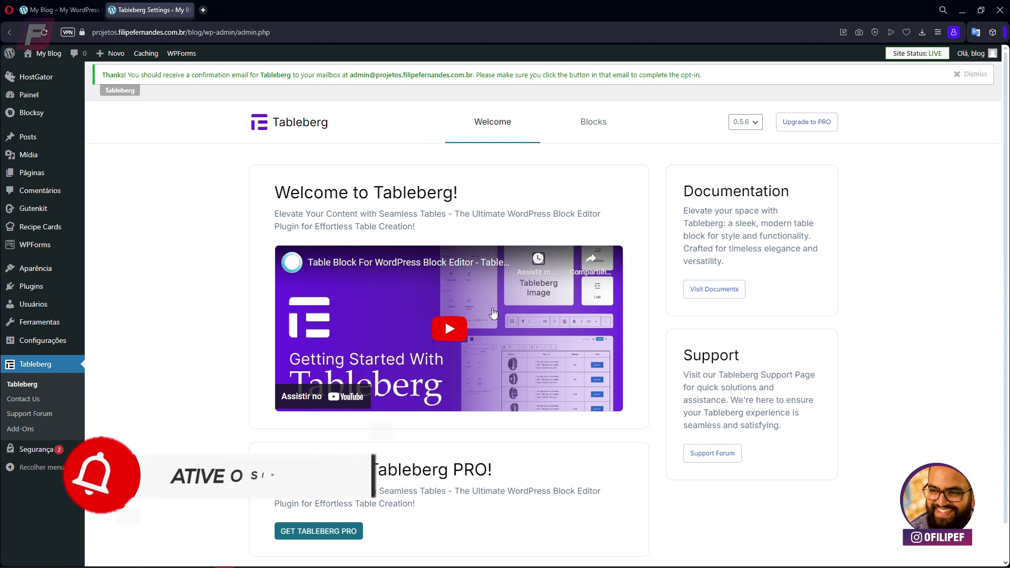
- View the plugin's welcome page and its list of available Tableberg blocks
{"action": "scroll", "coordinate": [492, 308], "scroll_direction": "down", "scroll_amount": 1}
{"action": "scroll", "coordinate": [541, 221], "scroll_direction": "up", "scroll_amount": 1}
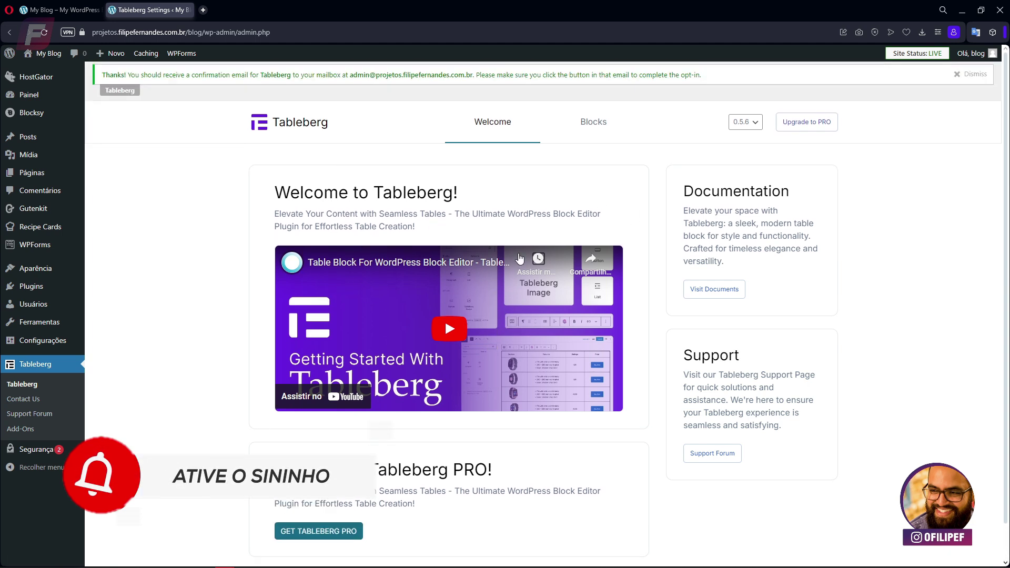
{"action": "left_click", "coordinate": [592, 126]}
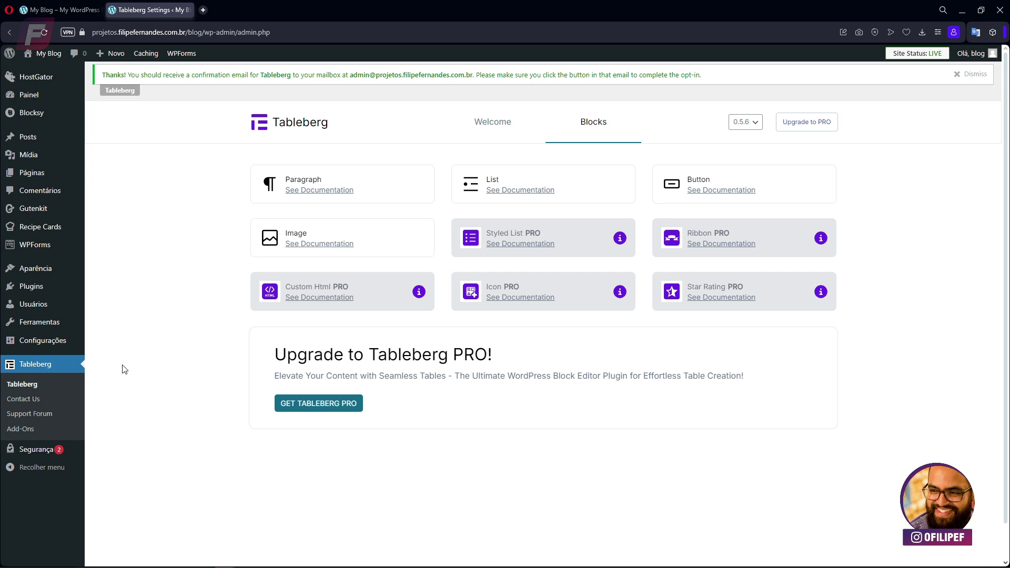
- Return to the blog's front page and open the Home page in the block editor
{"action": "left_click", "coordinate": [61, 10]}
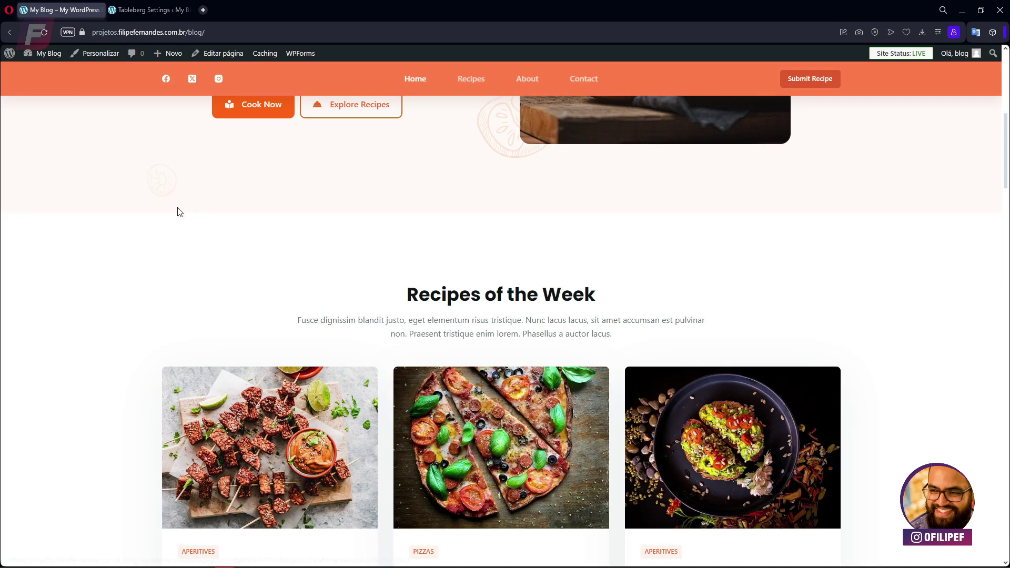
{"action": "scroll", "coordinate": [309, 254], "scroll_direction": "up", "scroll_amount": 8}
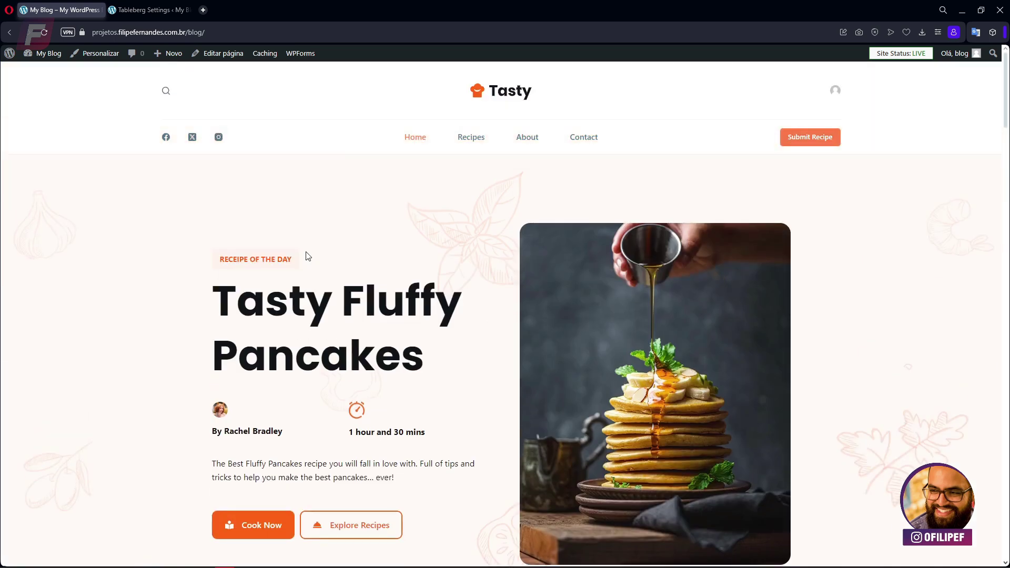
{"action": "left_click", "coordinate": [225, 54]}
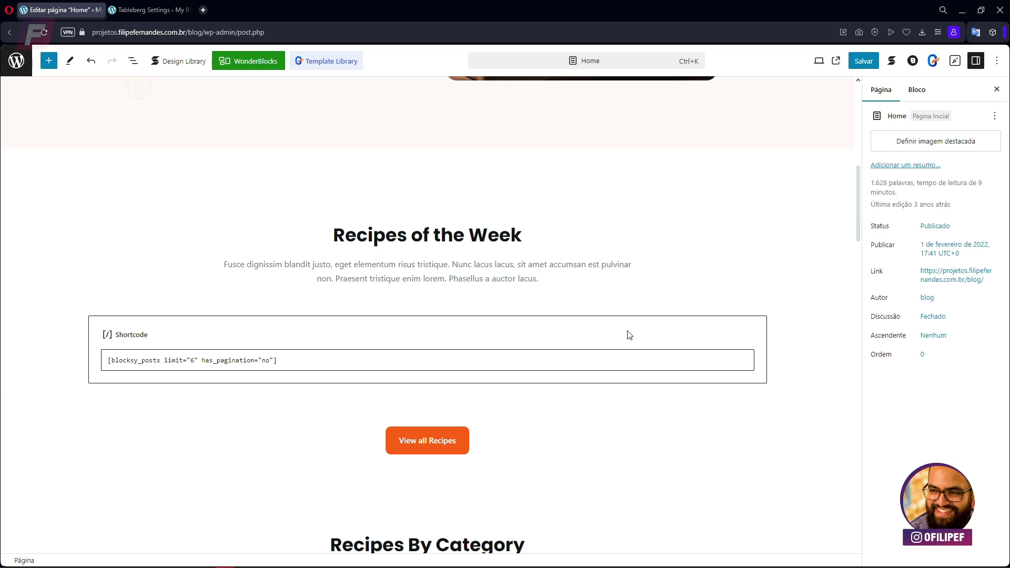
- Duplicate the "Recipes of the Week" heading block on the Home page
{"action": "mouse_move", "coordinate": [463, 305]}
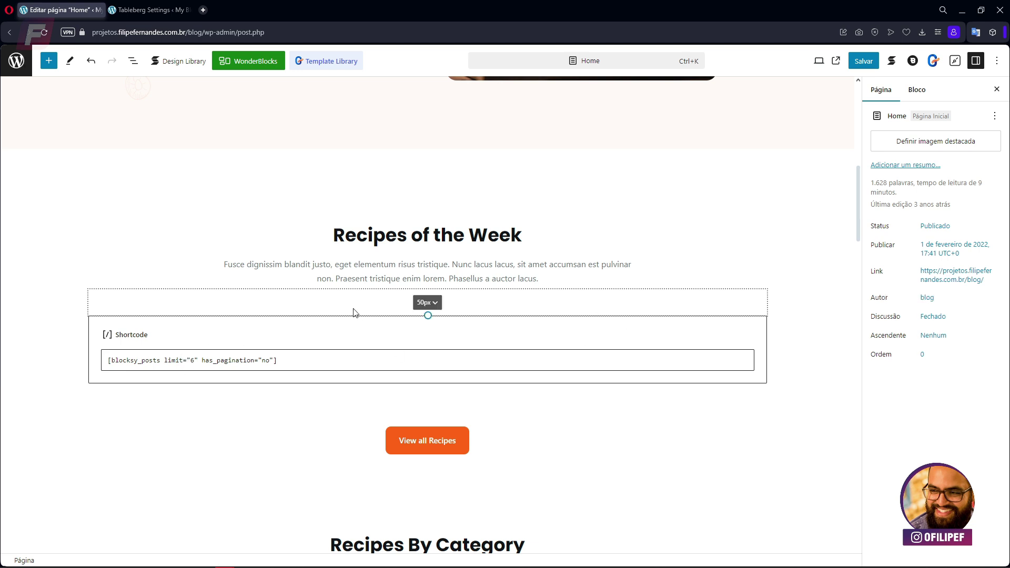
{"action": "scroll", "coordinate": [410, 297], "scroll_direction": "up", "scroll_amount": 2}
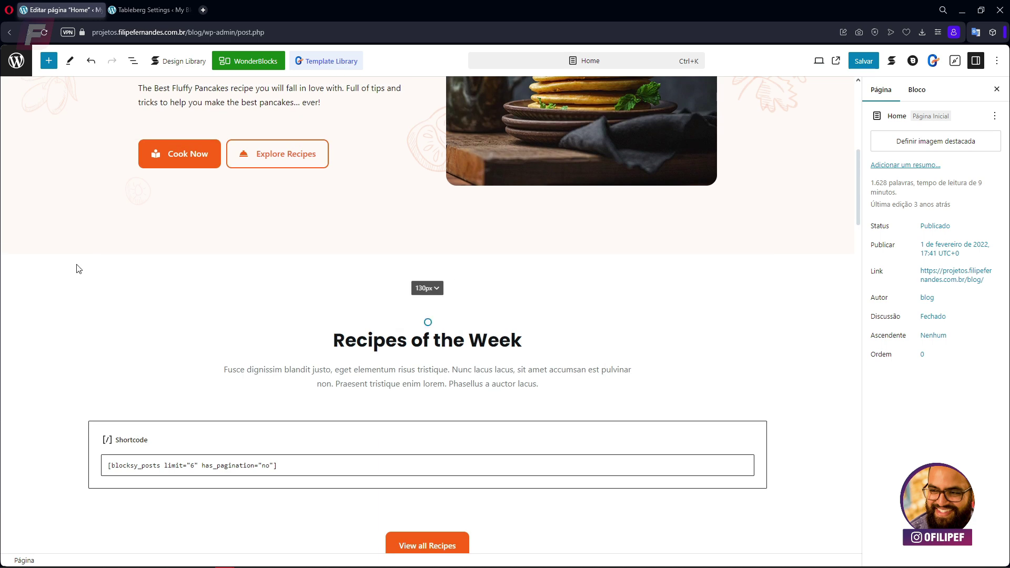
{"action": "scroll", "coordinate": [124, 367], "scroll_direction": "down", "scroll_amount": 5}
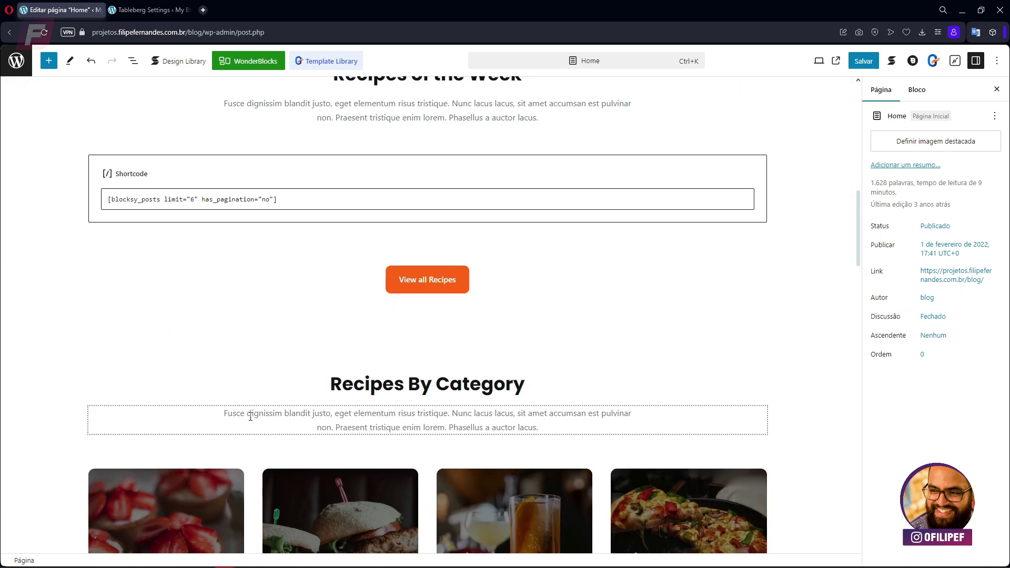
{"action": "scroll", "coordinate": [374, 311], "scroll_direction": "down", "scroll_amount": 2}
{"action": "scroll", "coordinate": [428, 266], "scroll_direction": "up", "scroll_amount": 5}
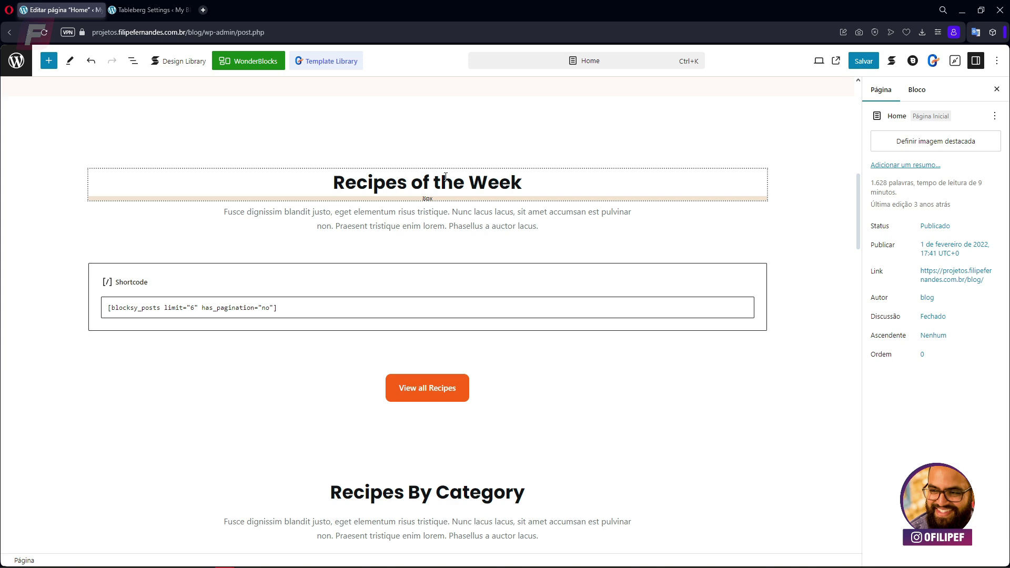
{"action": "right_click", "coordinate": [438, 177]}
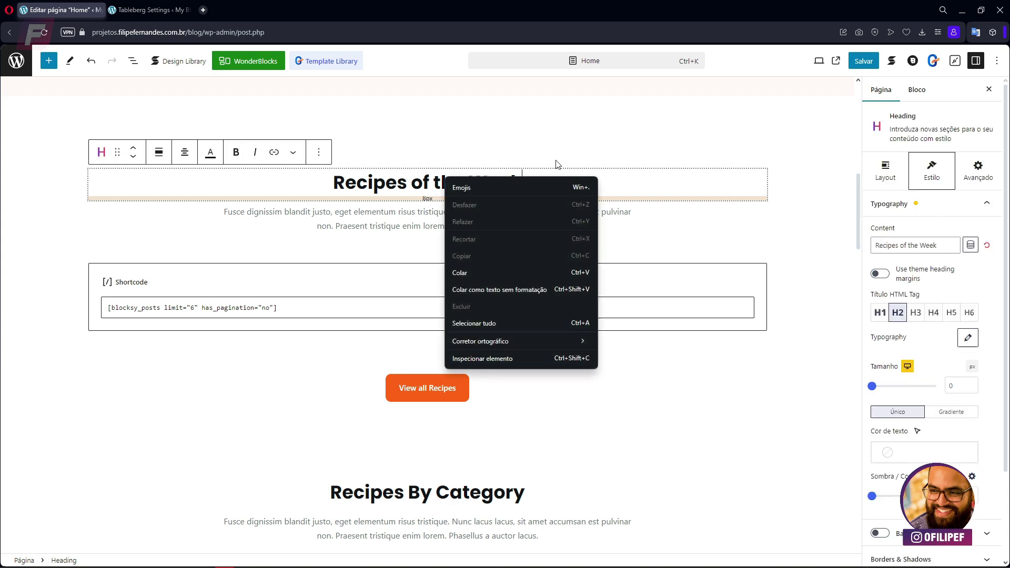
{"action": "left_click", "coordinate": [364, 185]}
{"action": "left_click", "coordinate": [328, 150]}
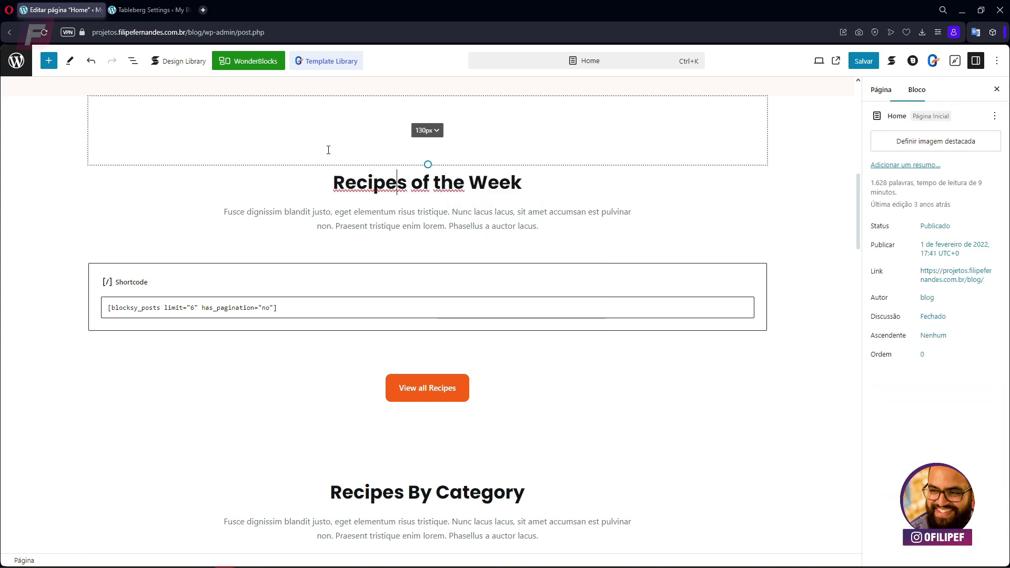
{"action": "left_click", "coordinate": [398, 177]}
{"action": "left_click", "coordinate": [318, 154]}
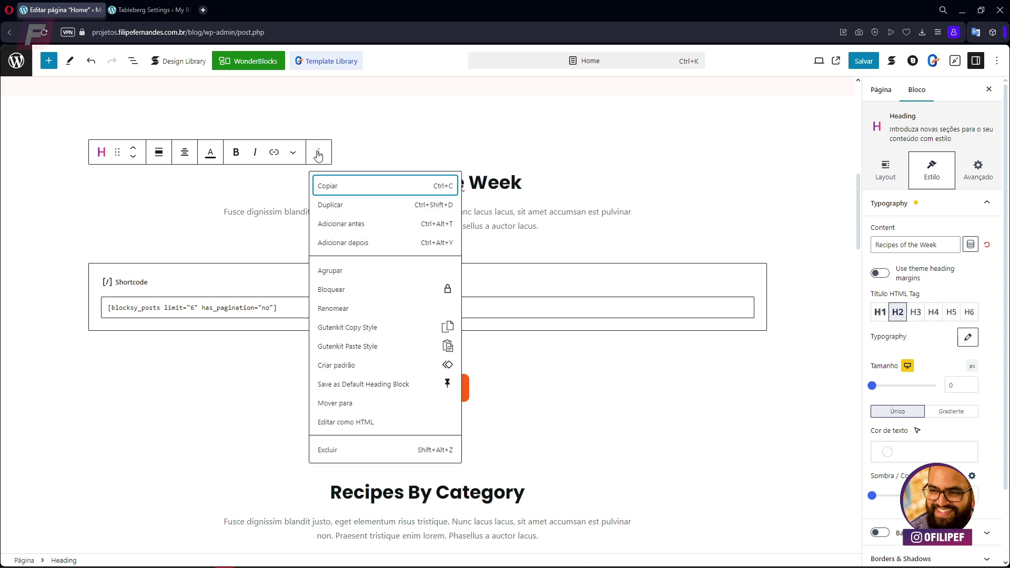
{"action": "left_click", "coordinate": [331, 210]}
- Change the text of the upper "Recipes of the Week" heading to "Tabela dos Alimentos"
{"action": "triple_click", "coordinate": [400, 183]}
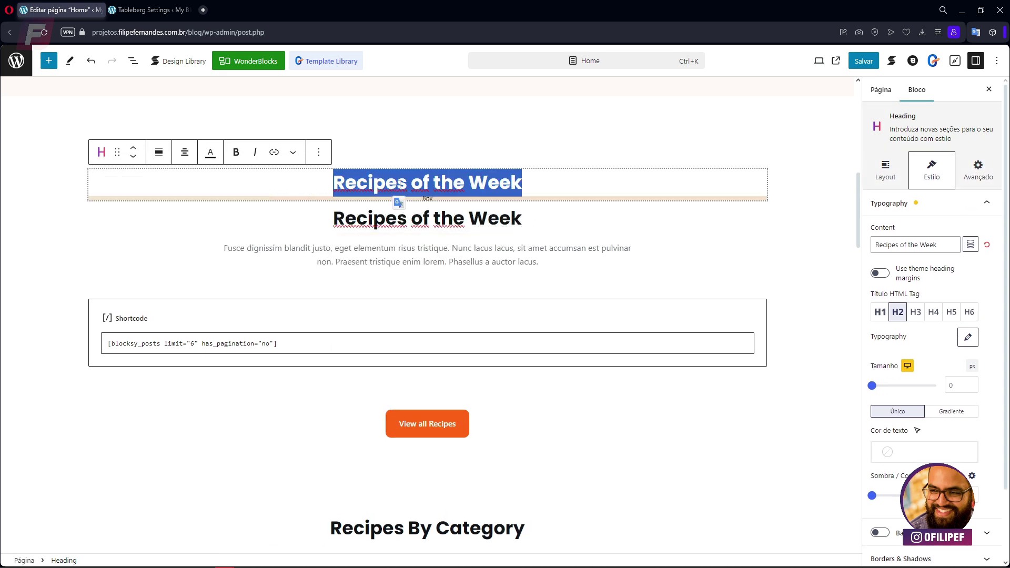
{"action": "type", "text": "Tabe"}
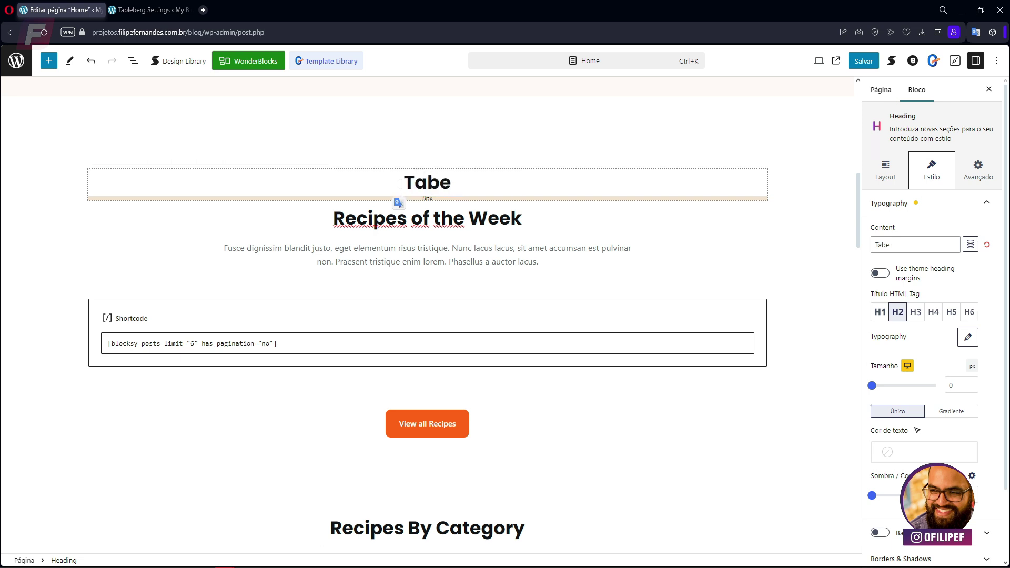
{"action": "type", "text": "la dos Alim"}
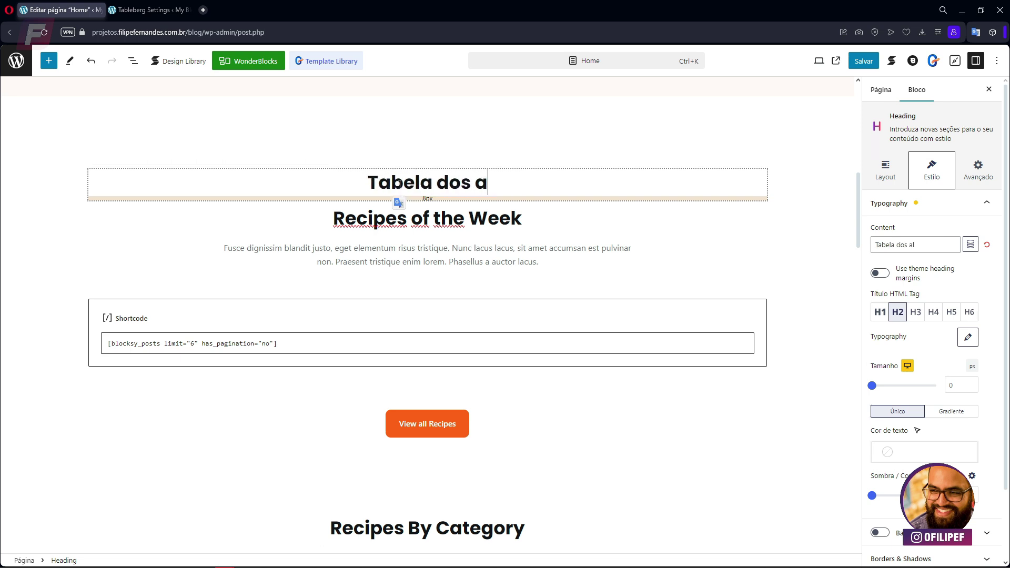
{"action": "type", "text": "entos"}
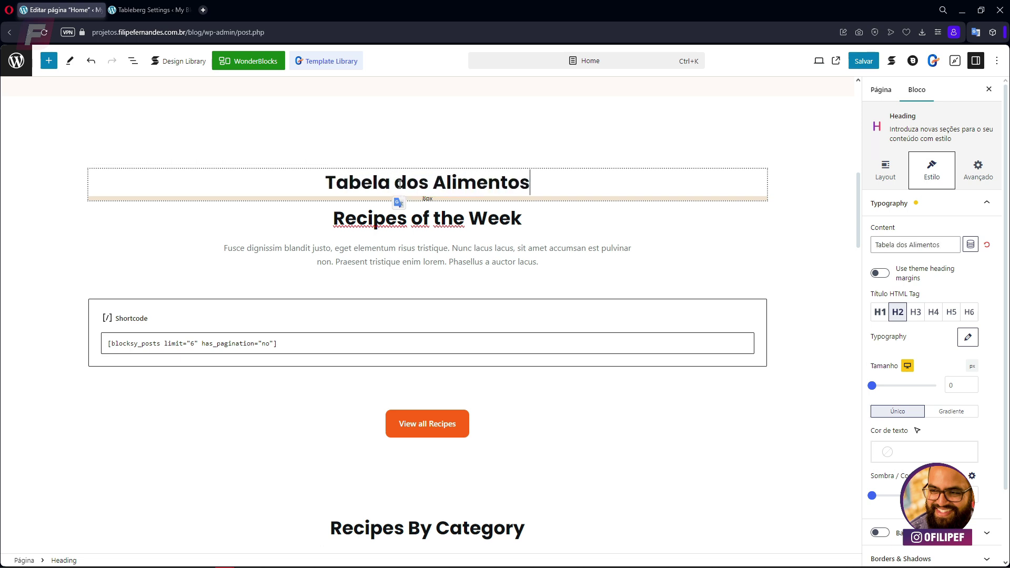
{"action": "left_click", "coordinate": [581, 213]}
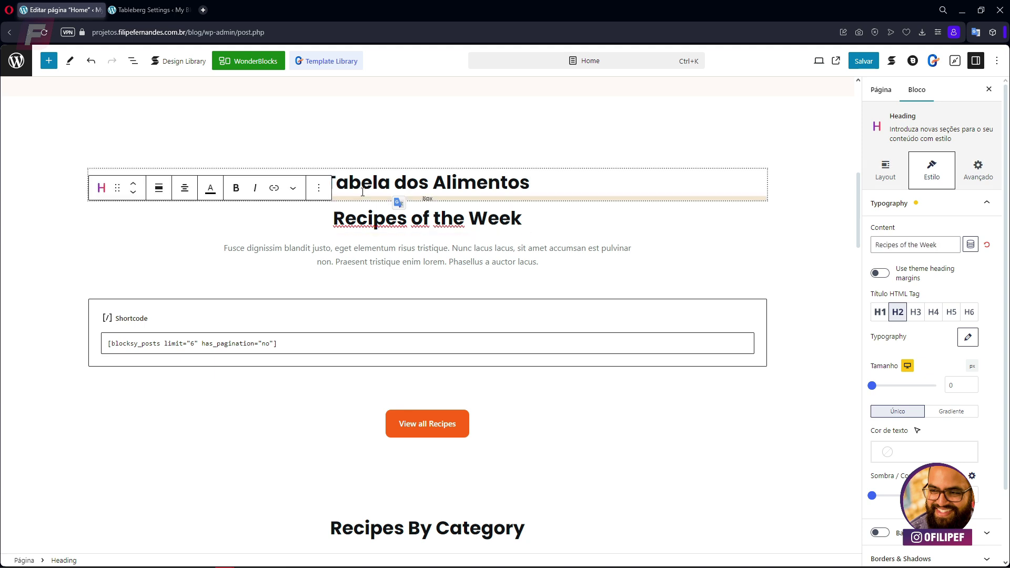
- Find the Tableberg block and insert it between the "Tabela dos Alimentos" and "Recipes of the Week" headings
{"action": "left_click", "coordinate": [49, 62]}
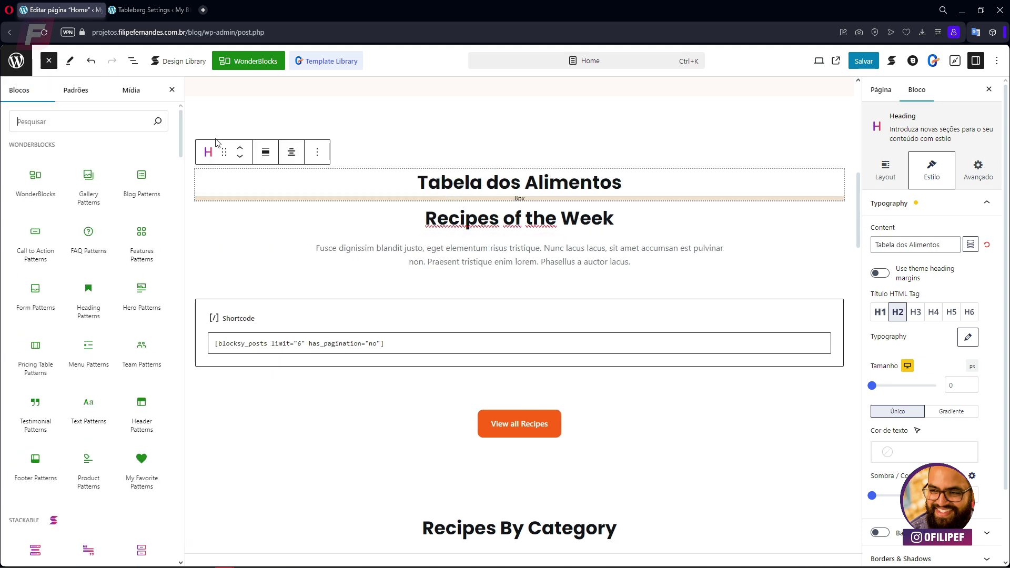
{"action": "left_click", "coordinate": [49, 118]}
{"action": "type", "text": "tableberg"}
{"action": "left_click_drag", "start_coordinate": [39, 171], "coordinate": [497, 197]}
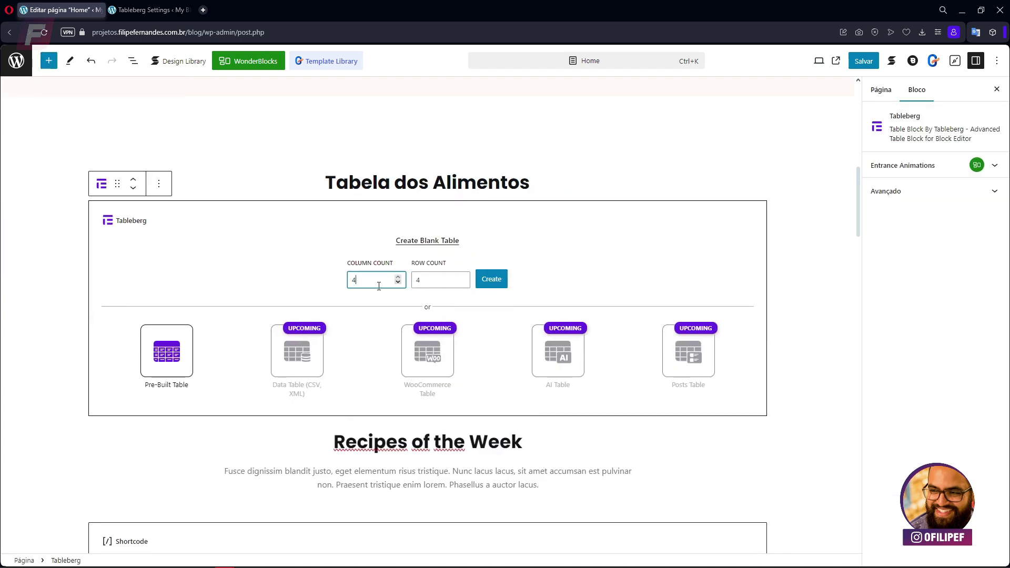
- Browse Tableberg's pre-built table patterns, and close the library without inserting one
{"action": "left_click", "coordinate": [177, 355]}
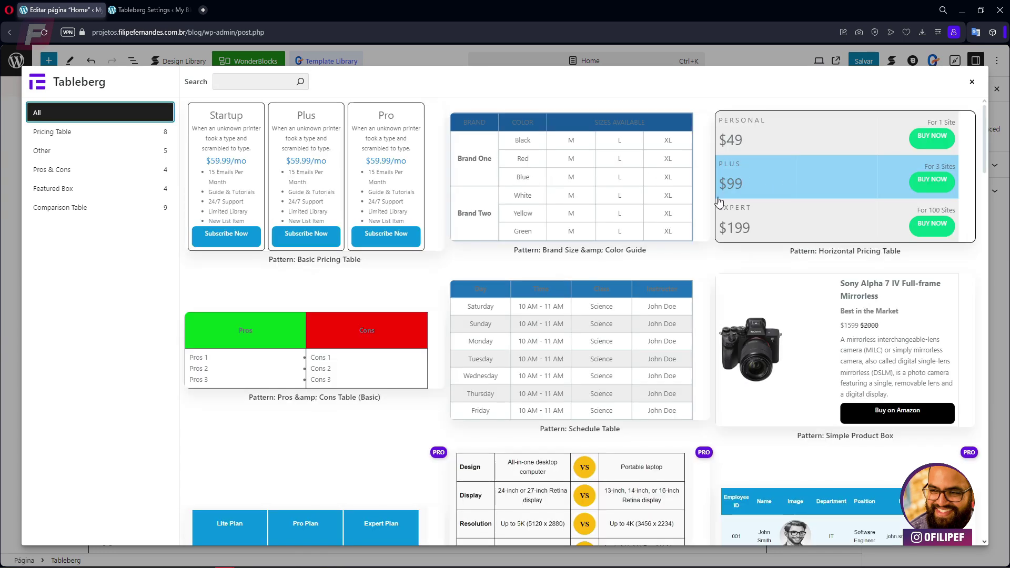
{"action": "scroll", "coordinate": [719, 201], "scroll_direction": "down", "scroll_amount": 6}
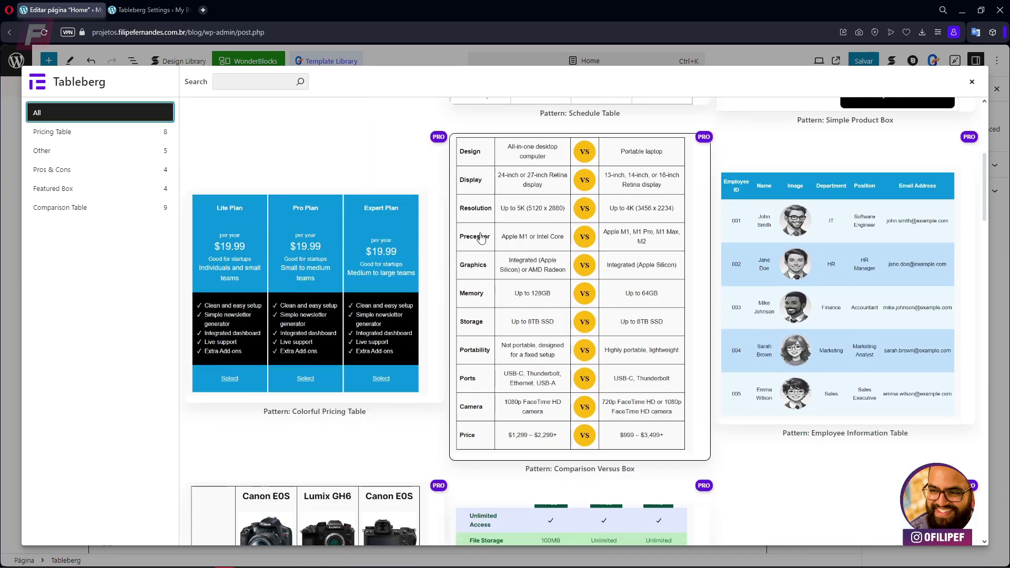
{"action": "scroll", "coordinate": [673, 168], "scroll_direction": "down", "scroll_amount": 6}
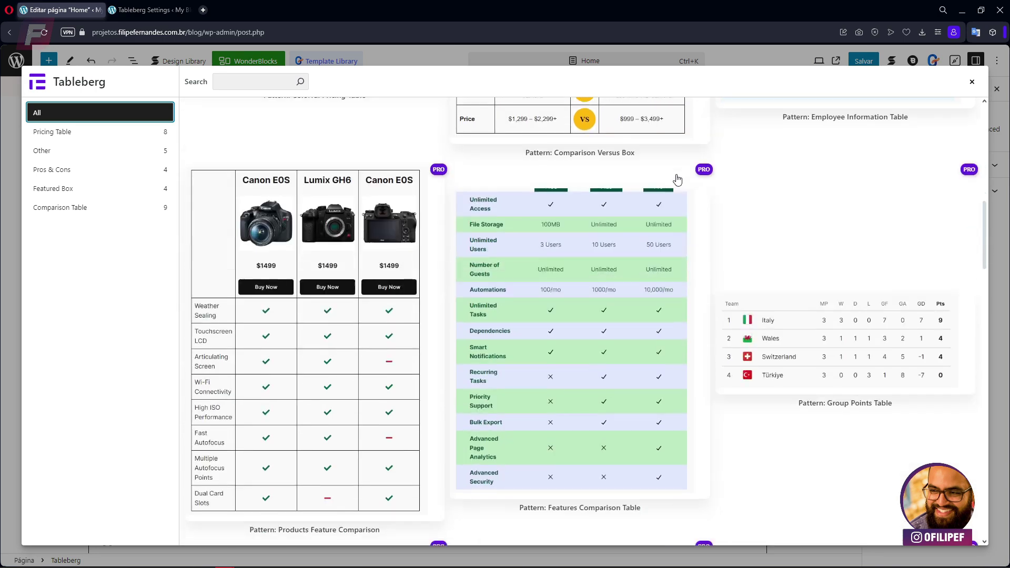
{"action": "scroll", "coordinate": [677, 180], "scroll_direction": "down", "scroll_amount": 12}
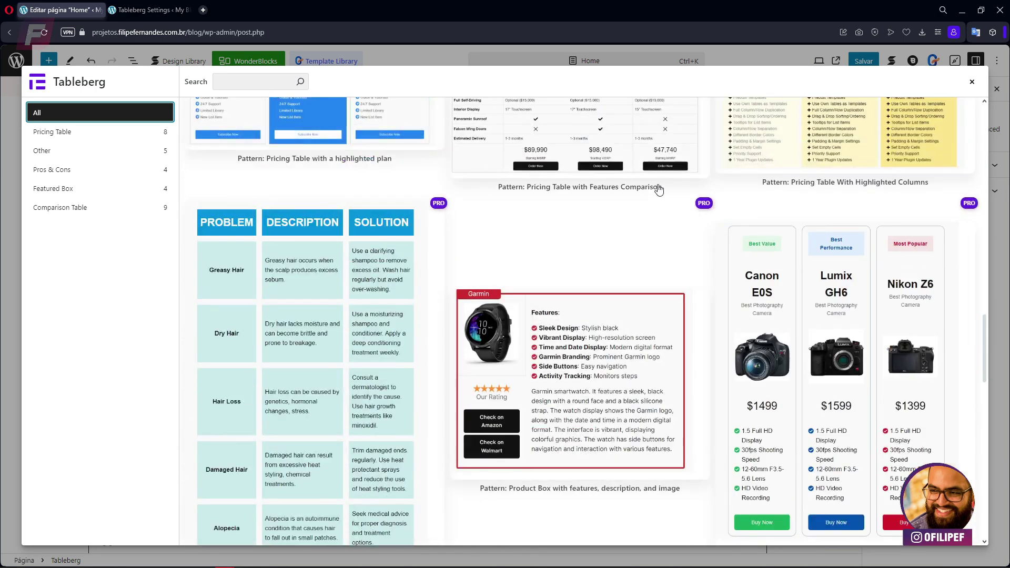
{"action": "scroll", "coordinate": [728, 163], "scroll_direction": "up", "scroll_amount": 15}
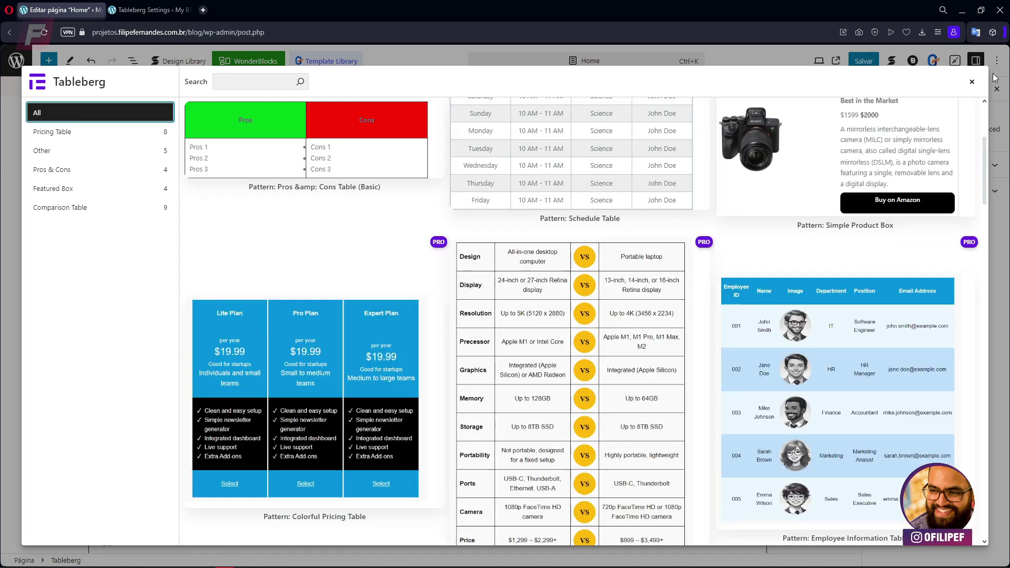
{"action": "key", "text": "Escape"}
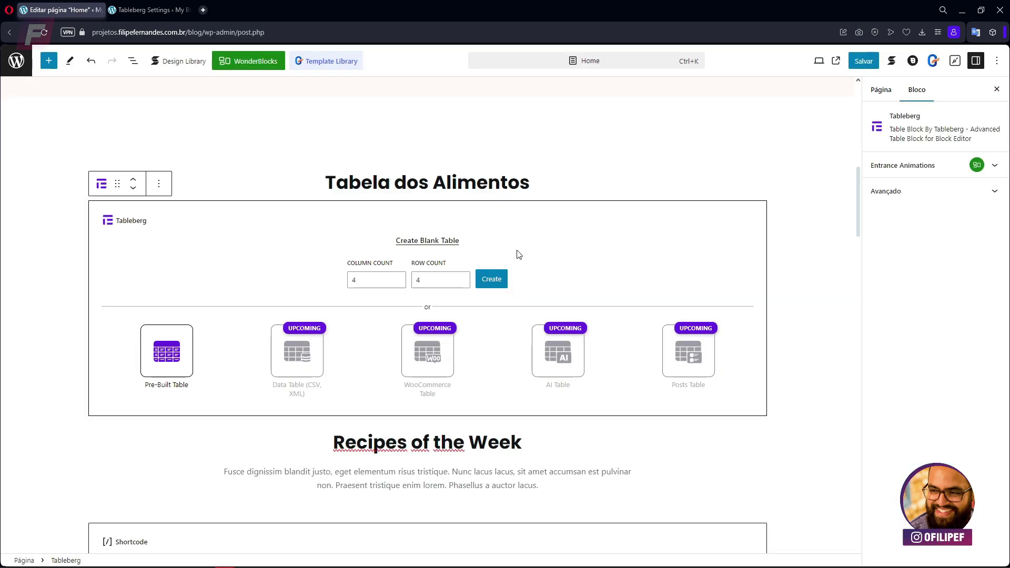
- Create a blank Tableberg table with 4 columns and 4 rows
{"action": "left_click", "coordinate": [378, 282]}
{"action": "scroll", "coordinate": [426, 350], "scroll_direction": "up", "scroll_amount": 1}
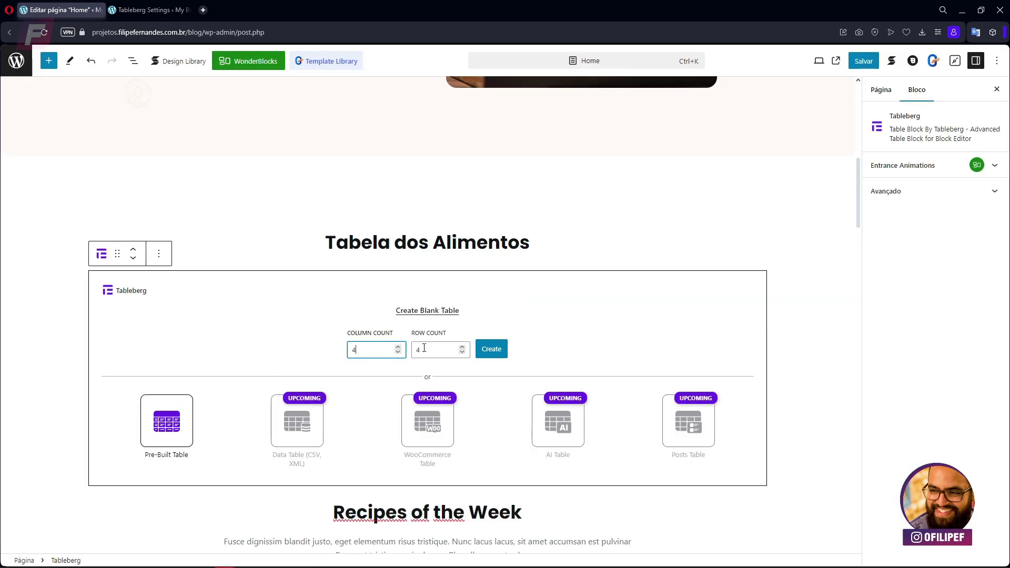
{"action": "left_click_drag", "start_coordinate": [424, 347], "coordinate": [412, 350]}
{"action": "left_click", "coordinate": [489, 350]}
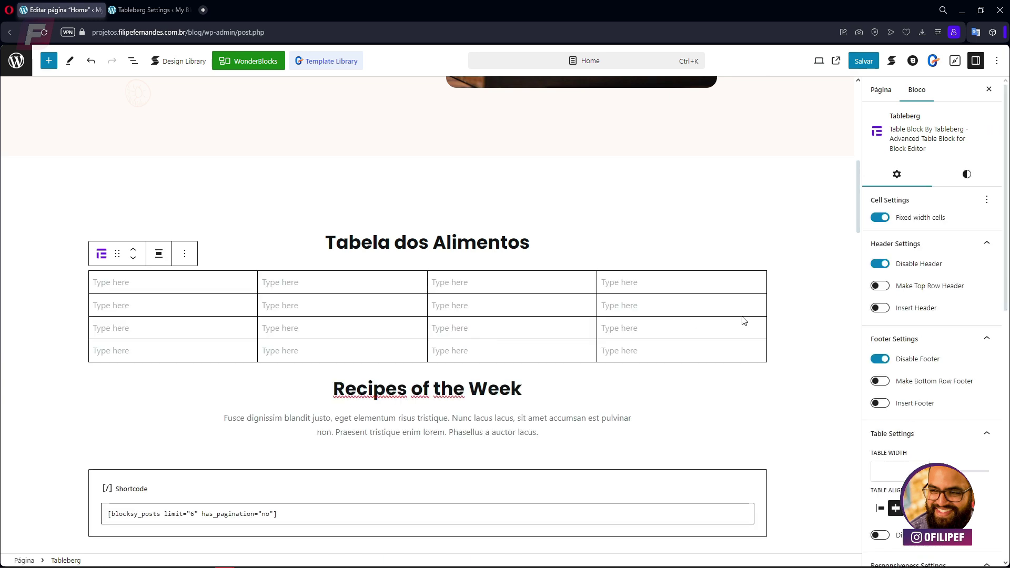
- Enable the table's header row and fill it with "Alimento", "Calorias (kcal)", "Proteínas (g)" and "Carboidratos (g)"
{"action": "left_click", "coordinate": [878, 264]}
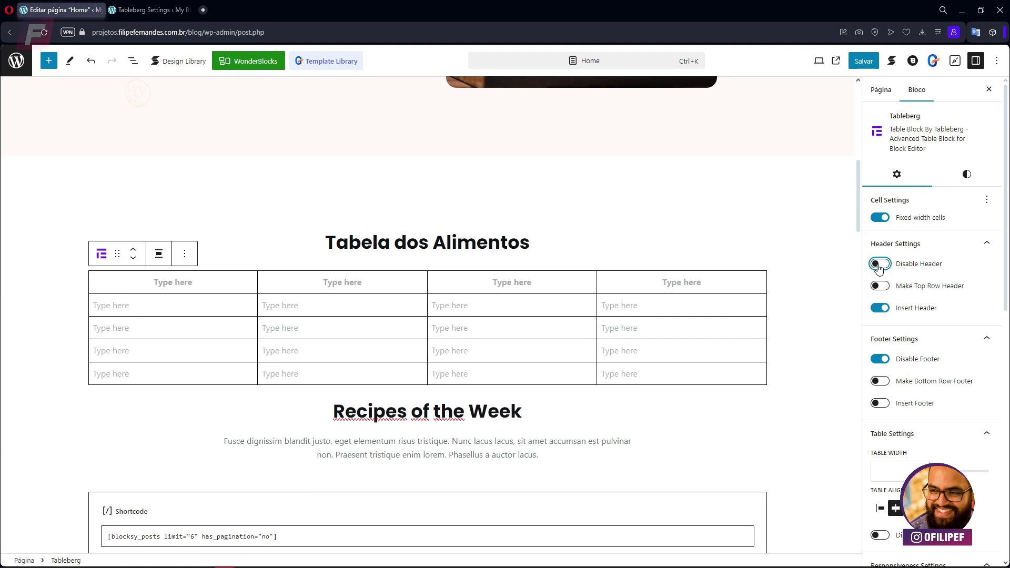
{"action": "left_click", "coordinate": [207, 280]}
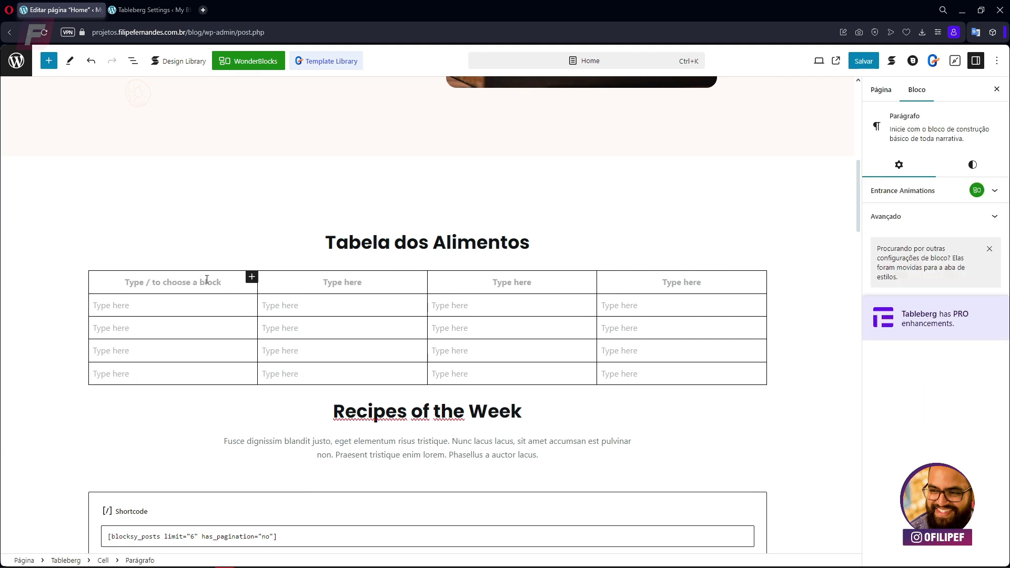
{"action": "type", "text": "Alimento"}
{"action": "key", "text": "Tab"}
{"action": "type", "text": "Calorias (kcal)"}
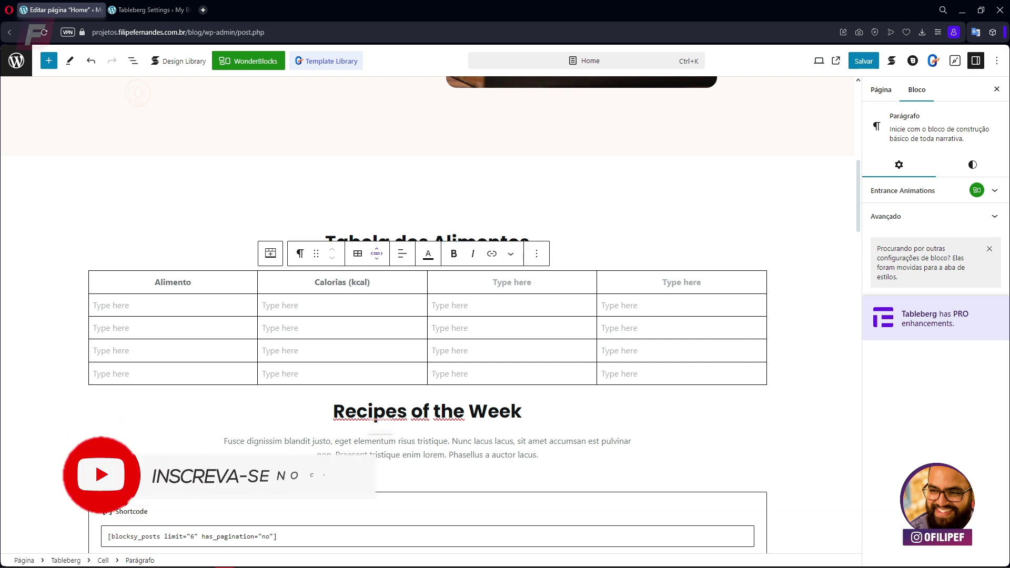
{"action": "left_click", "coordinate": [514, 284]}
{"action": "type", "text": "Proteínas (g)"}
{"action": "left_click", "coordinate": [681, 284]}
{"action": "type", "text": "Carboidratos (g)"}
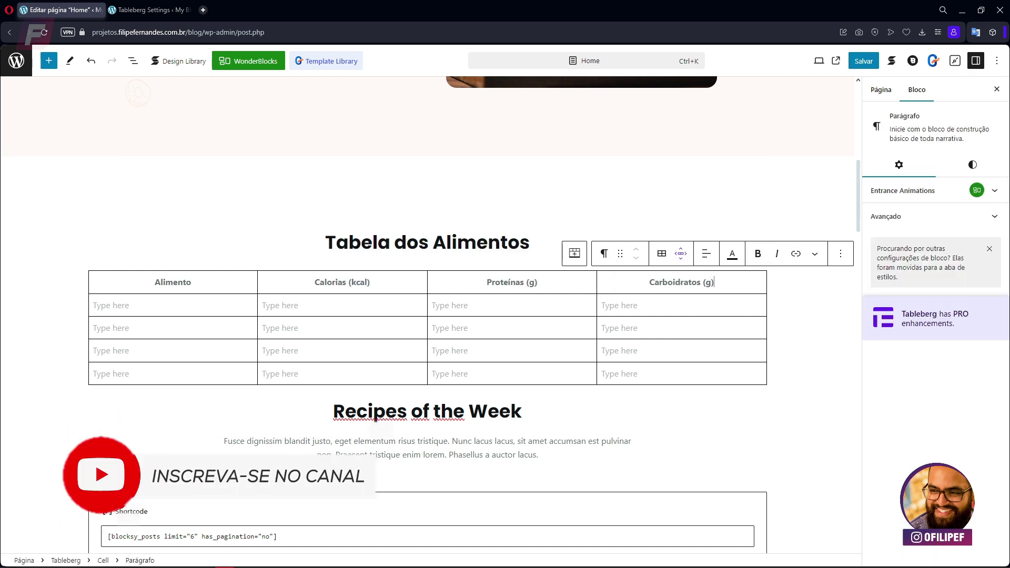
- Fill the "Alimento" column with "Arroz Integral", "Frango (cozido)", "Brócolis" and "Ovo"
{"action": "left_click", "coordinate": [140, 311]}
{"action": "type", "text": "Arroz Integral"}
{"action": "left_click", "coordinate": [97, 329]}
{"action": "type", "text": "Frango Grelhado"}
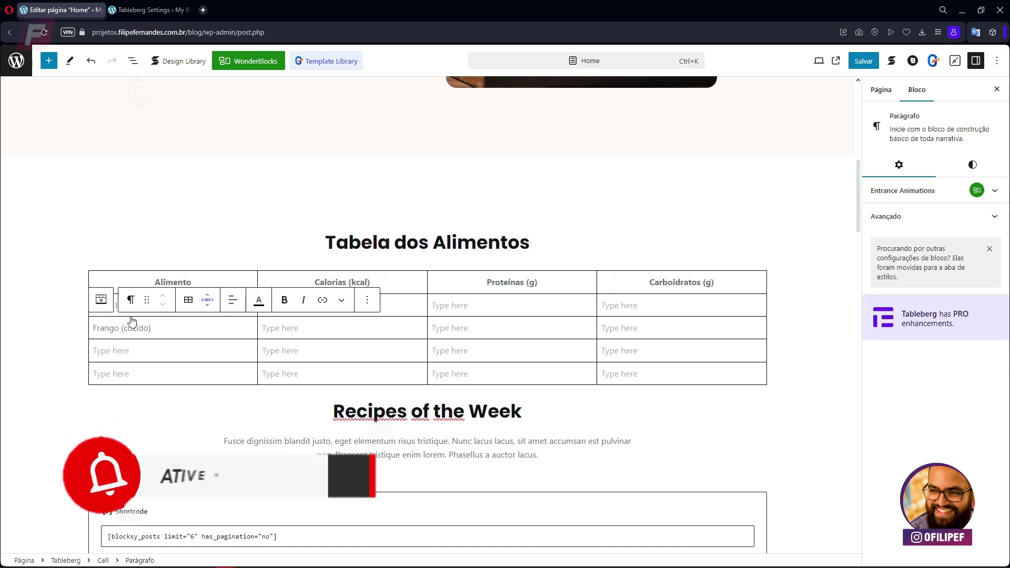
{"action": "left_click", "coordinate": [100, 350]}
{"action": "type", "text": "Brócolis"}
{"action": "left_click", "coordinate": [158, 367]}
{"action": "type", "text": "Ovo"}
- Enter the calories 110, 165, 55 and 78 for the four foods, in row order
{"action": "left_click", "coordinate": [326, 302]}
{"action": "type", "text": "110"}
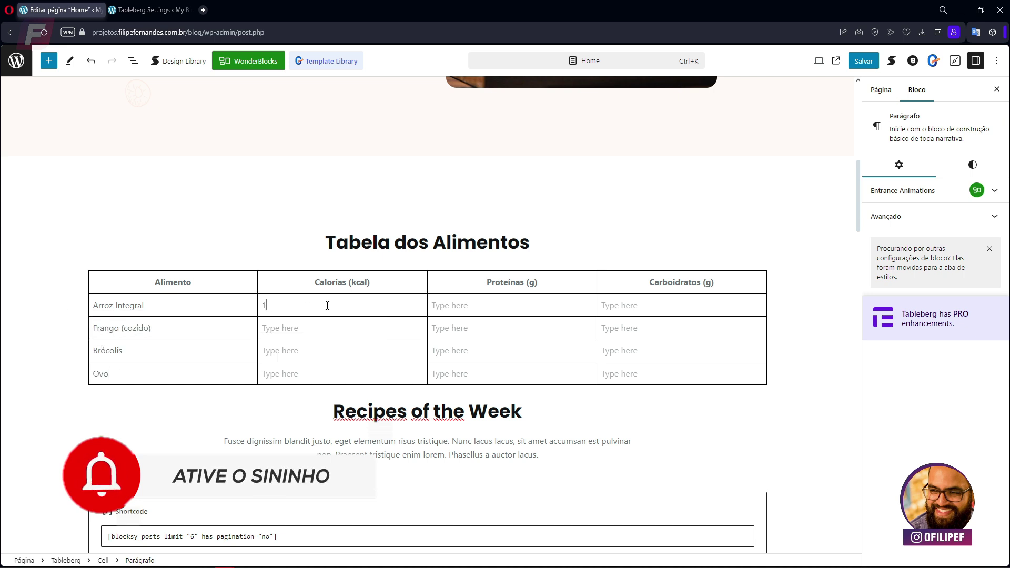
{"action": "left_click", "coordinate": [300, 335]}
{"action": "type", "text": "165"}
{"action": "left_click", "coordinate": [298, 351]}
{"action": "type", "text": "55"}
{"action": "left_click", "coordinate": [295, 373]}
{"action": "type", "text": "78"}
- Enter the protein values 2.6, 31, 3.7 and 6.3 for the four foods, in row order
{"action": "left_click", "coordinate": [447, 303]}
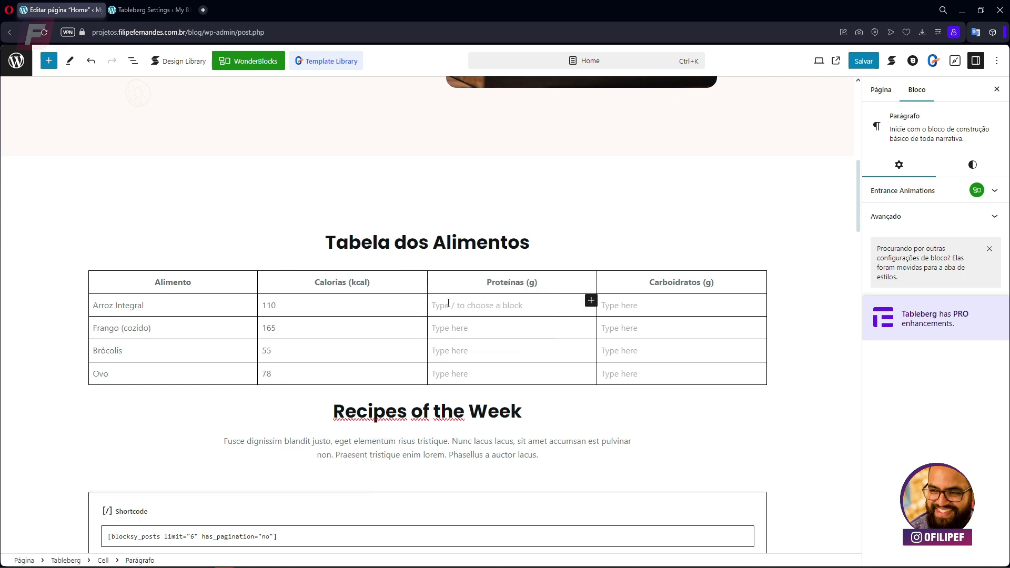
{"action": "type", "text": "2.6"}
{"action": "left_click", "coordinate": [446, 326]}
{"action": "type", "text": "31"}
{"action": "left_click", "coordinate": [451, 351]}
{"action": "type", "text": "3.7"}
{"action": "left_click", "coordinate": [445, 373]}
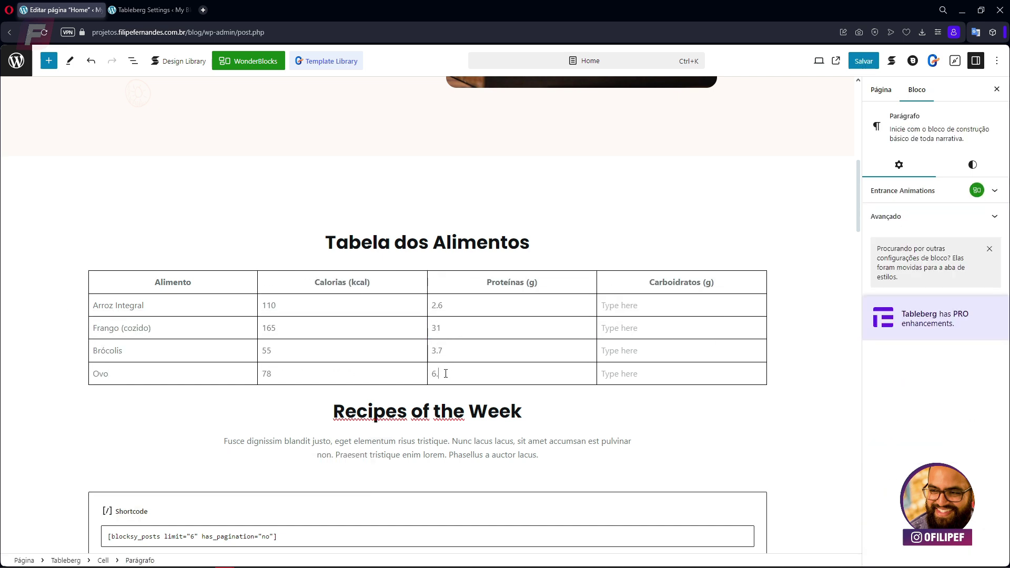
{"action": "type", "text": "6.3"}
- Enter the carbohydrate values 23, 0, 11 and 0.6 for the four foods, in row order
{"action": "left_click", "coordinate": [610, 306]}
{"action": "type", "text": "23"}
{"action": "left_click", "coordinate": [610, 328]}
{"action": "type", "text": "0"}
{"action": "left_click", "coordinate": [610, 350]}
{"action": "type", "text": "11"}
{"action": "left_click", "coordinate": [610, 373]}
{"action": "type", "text": "0.6"}
- Show the page's block list and locate the "Arroz Integral" cell inside the Tableberg block
{"action": "scroll", "coordinate": [733, 307], "scroll_direction": "down", "scroll_amount": 1}
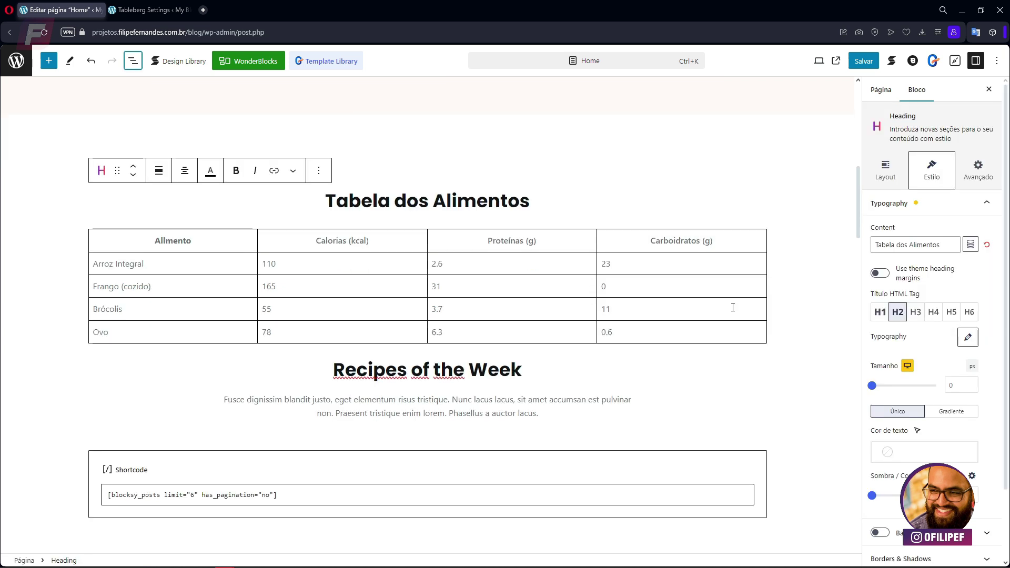
{"action": "left_click", "coordinate": [133, 61]}
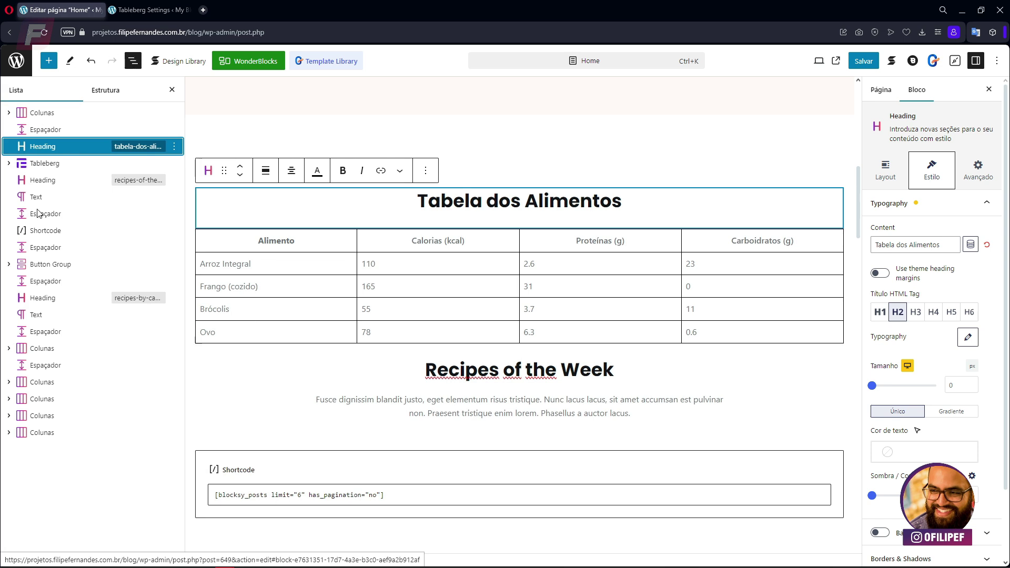
{"action": "left_click", "coordinate": [39, 129]}
{"action": "left_click", "coordinate": [47, 146]}
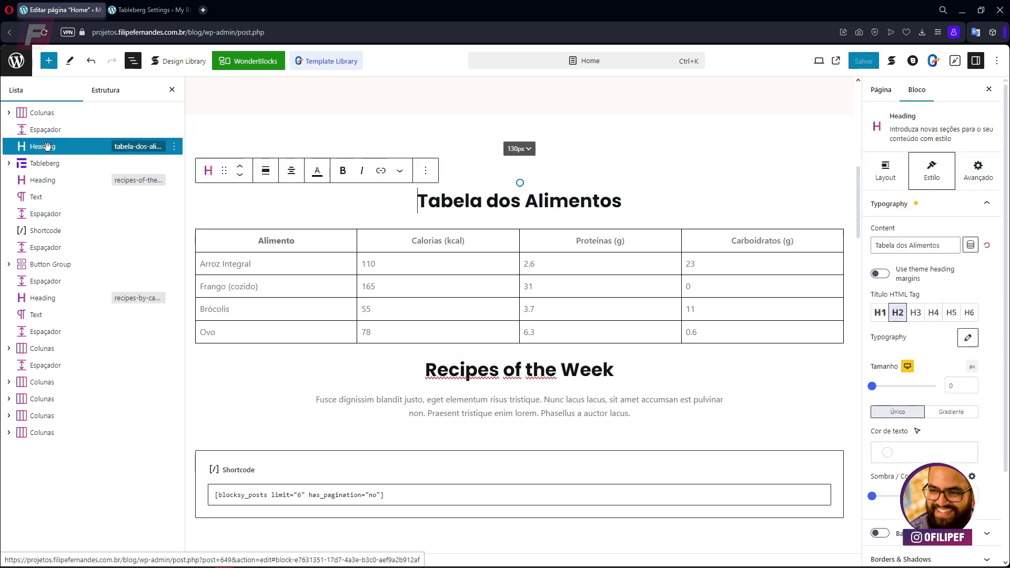
{"action": "left_click", "coordinate": [297, 264]}
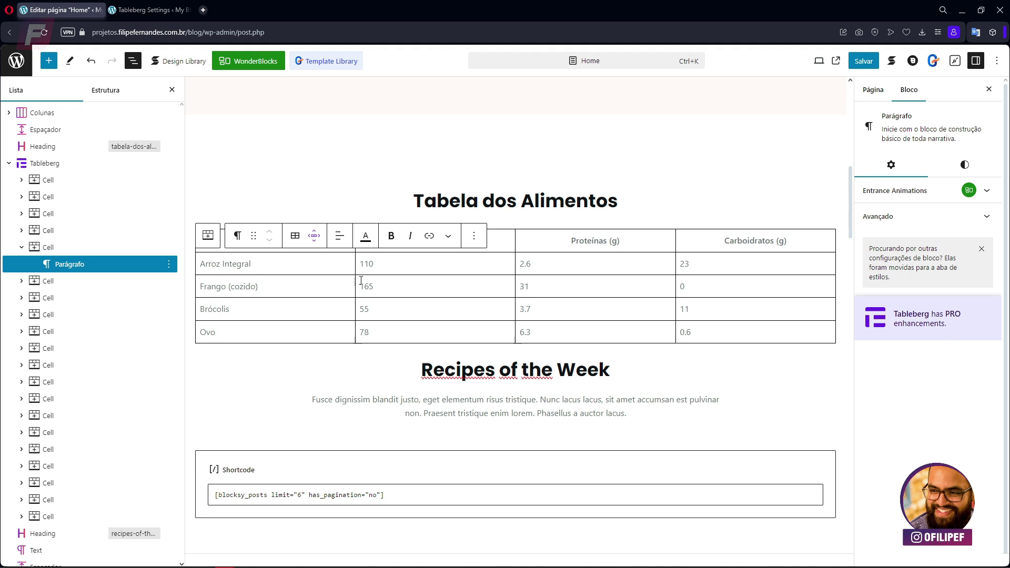
- Delete the "Carboidratos (g)" column from the table
{"action": "left_click", "coordinate": [696, 245]}
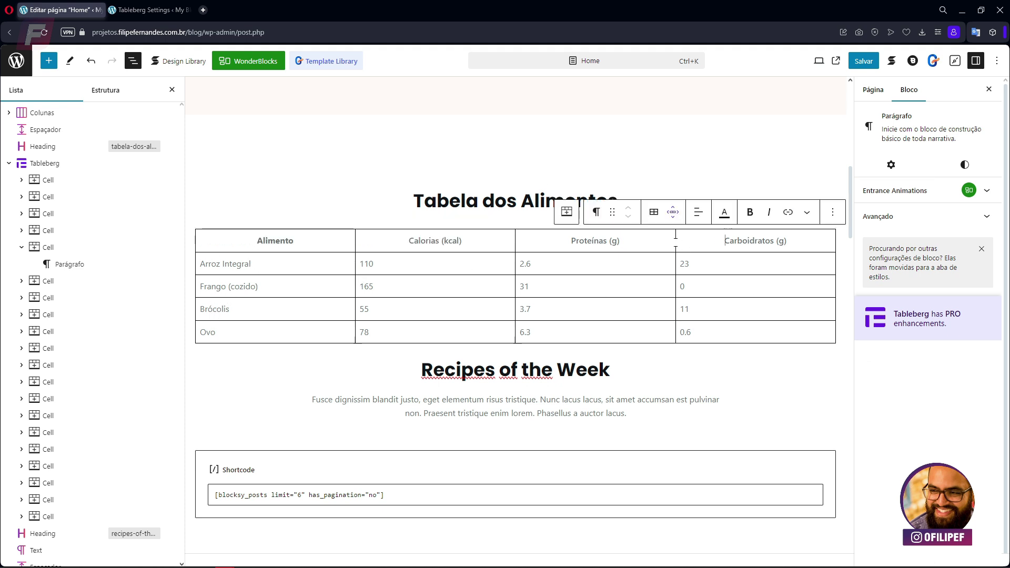
{"action": "left_click", "coordinate": [836, 217]}
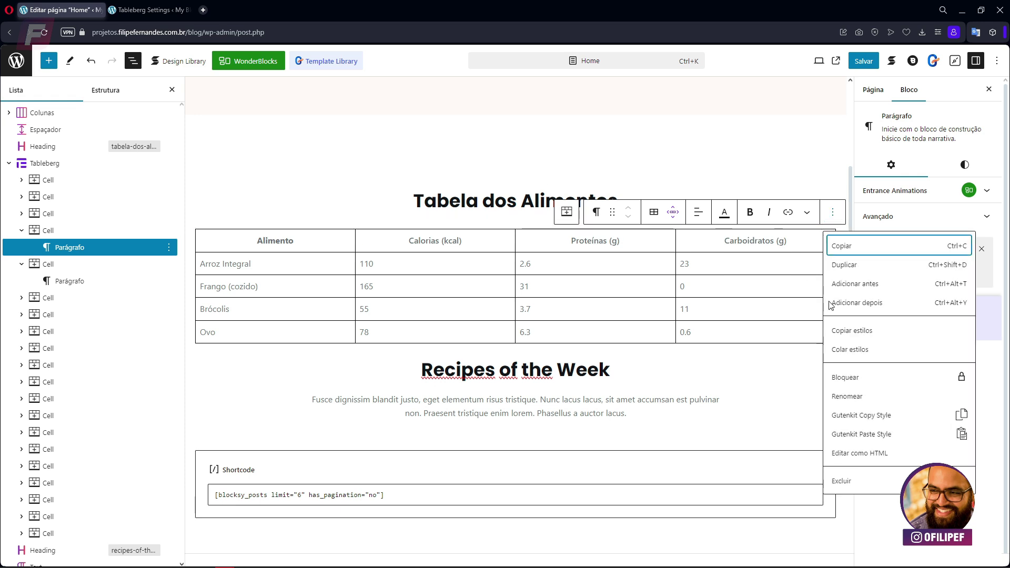
{"action": "left_click", "coordinate": [718, 240]}
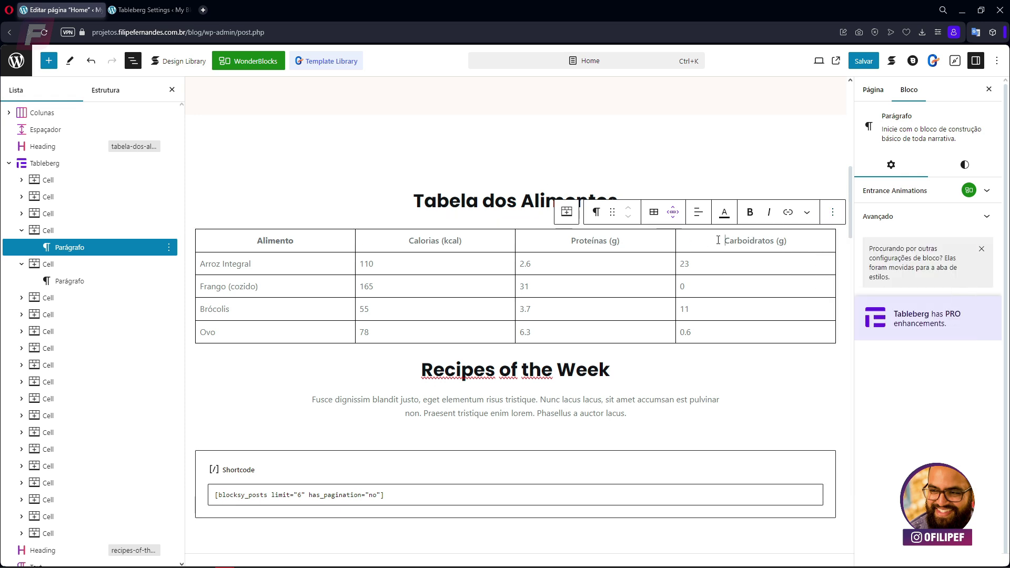
{"action": "left_click", "coordinate": [655, 214]}
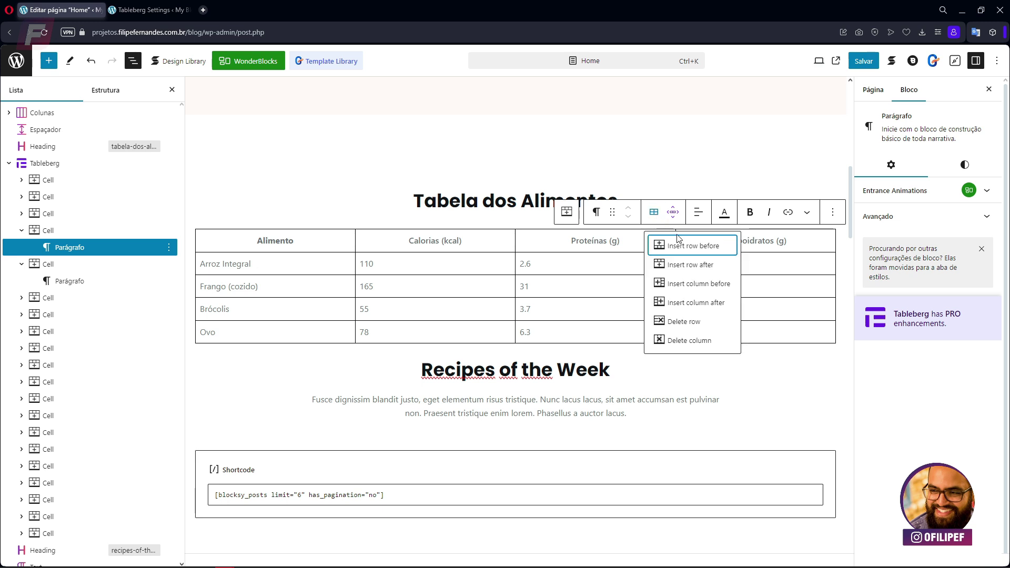
{"action": "left_click", "coordinate": [690, 342]}
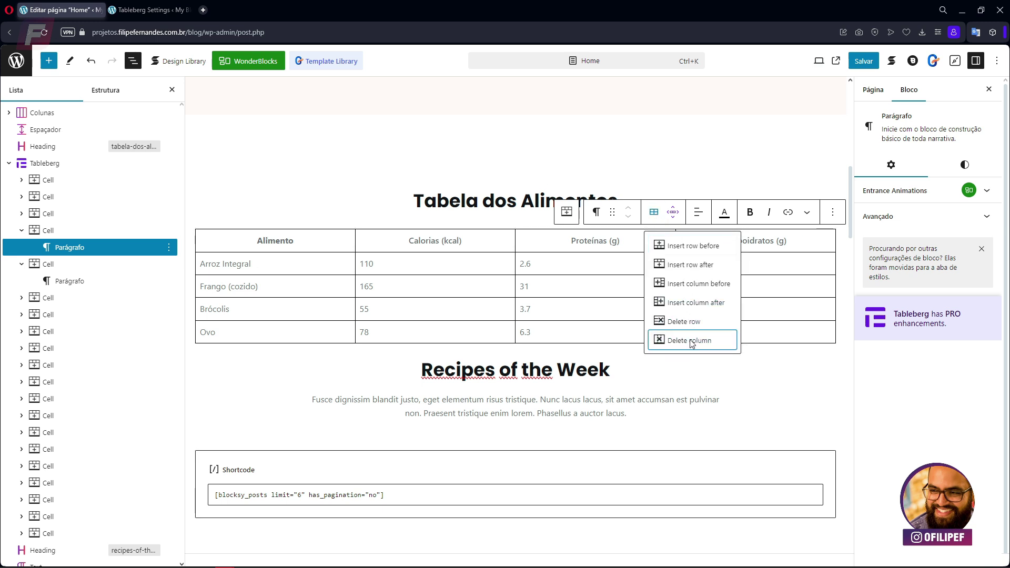
{"action": "left_click", "coordinate": [691, 342]}
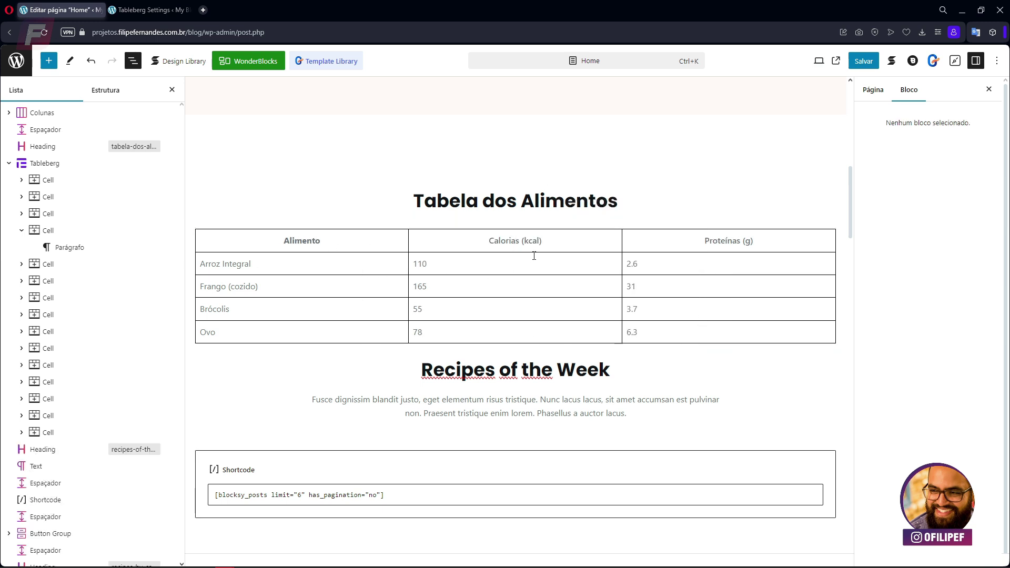
- Select the whole Tableberg block and review its general settings, from cell settings to the PRO options
{"action": "left_click", "coordinate": [41, 165]}
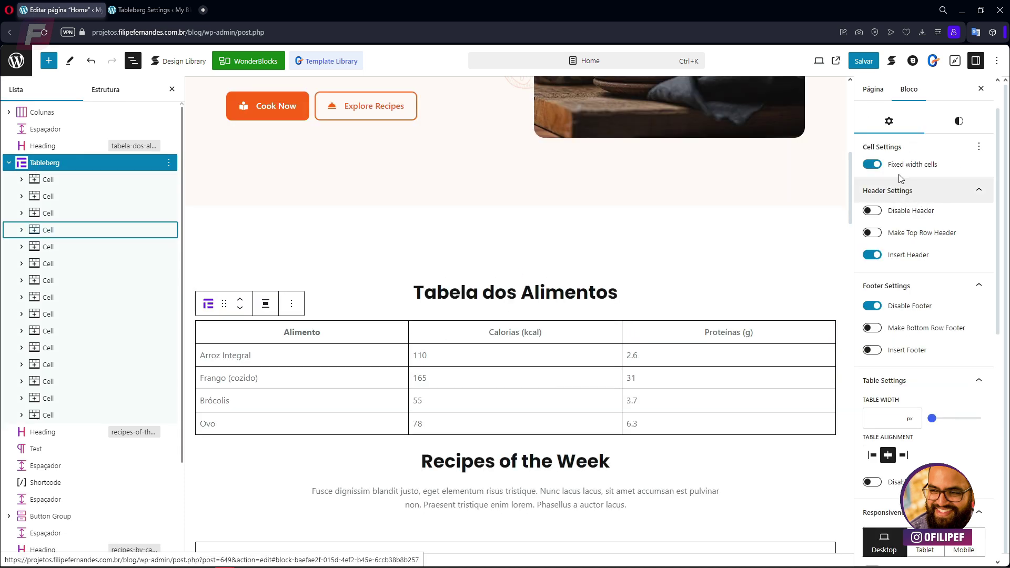
{"action": "scroll", "coordinate": [902, 188], "scroll_direction": "down", "scroll_amount": 5}
{"action": "scroll", "coordinate": [904, 190], "scroll_direction": "down", "scroll_amount": 4}
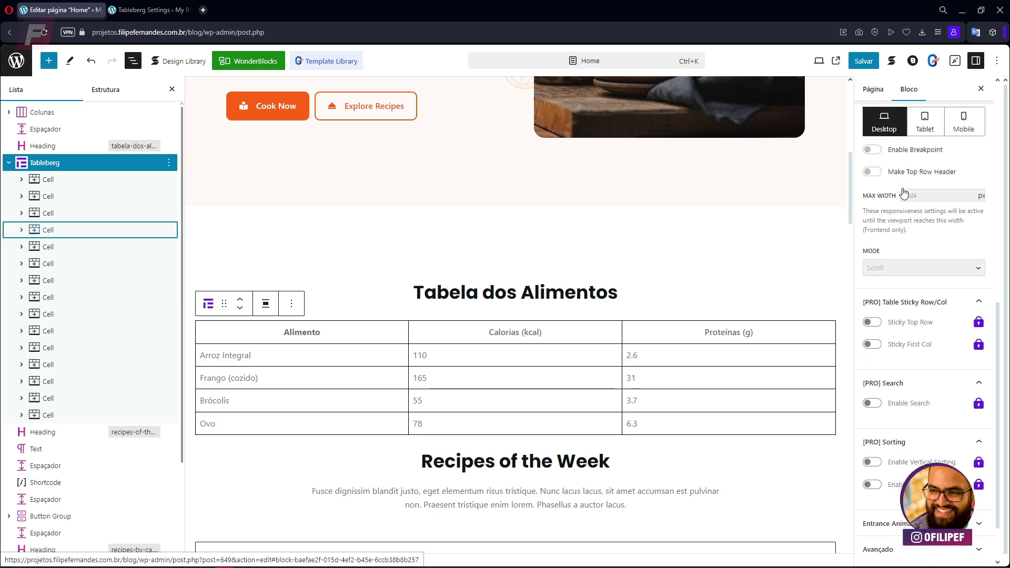
{"action": "scroll", "coordinate": [910, 211], "scroll_direction": "up", "scroll_amount": 10}
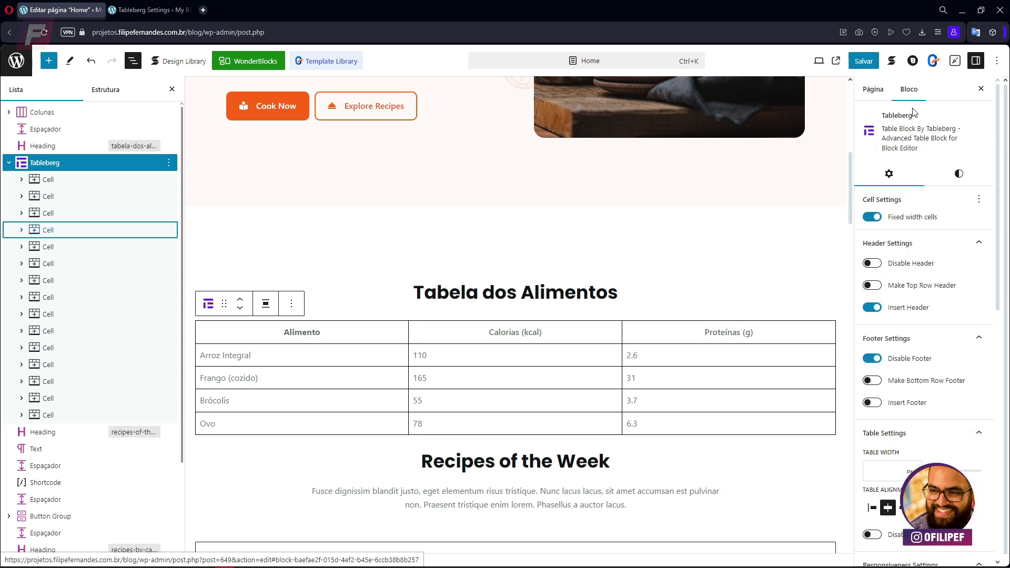
- Try black as the table's header background color, and replace it with Luminous vivid orange (#FF6900)
{"action": "left_click", "coordinate": [959, 175]}
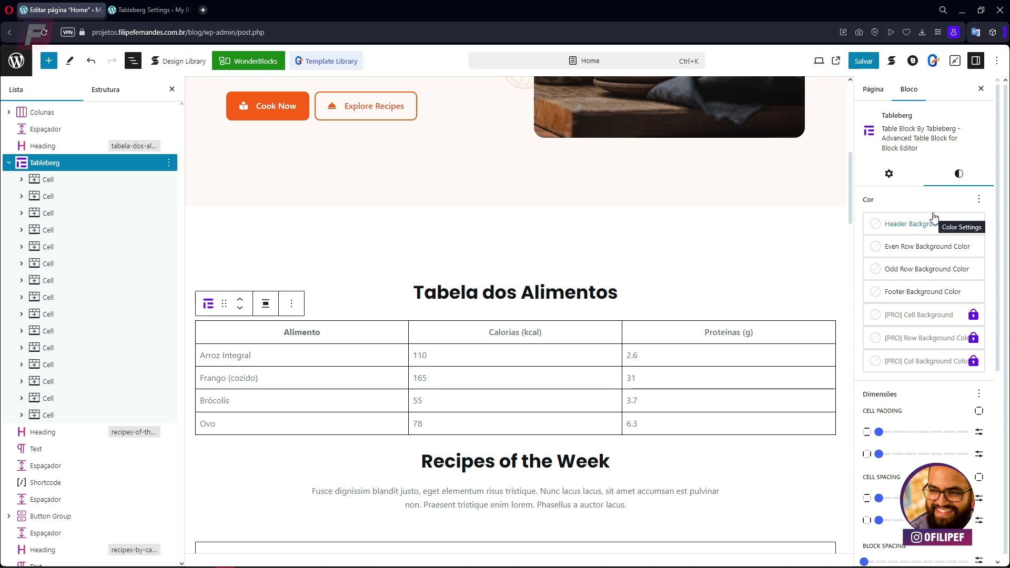
{"action": "left_click", "coordinate": [876, 226]}
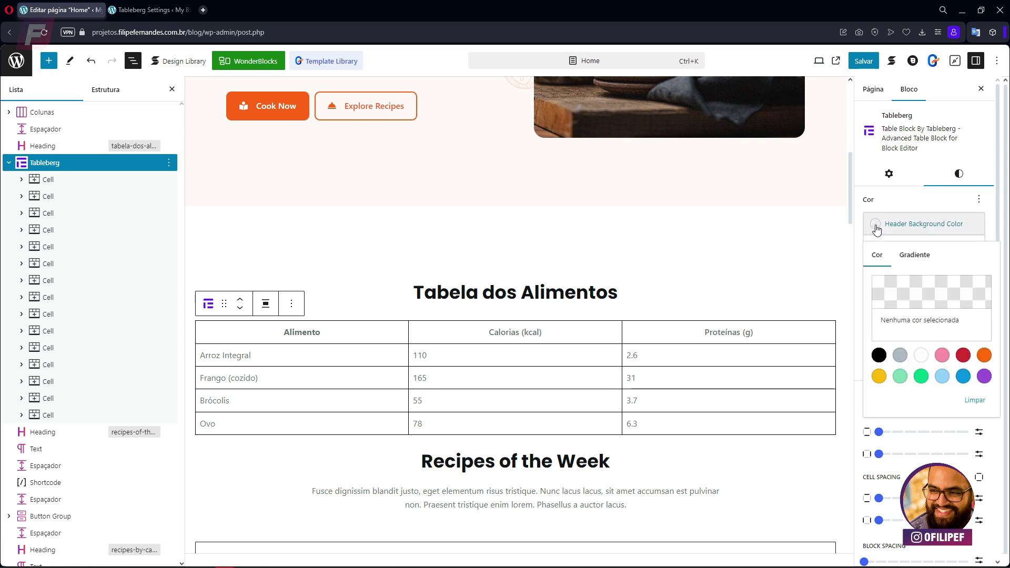
{"action": "left_click", "coordinate": [879, 357]}
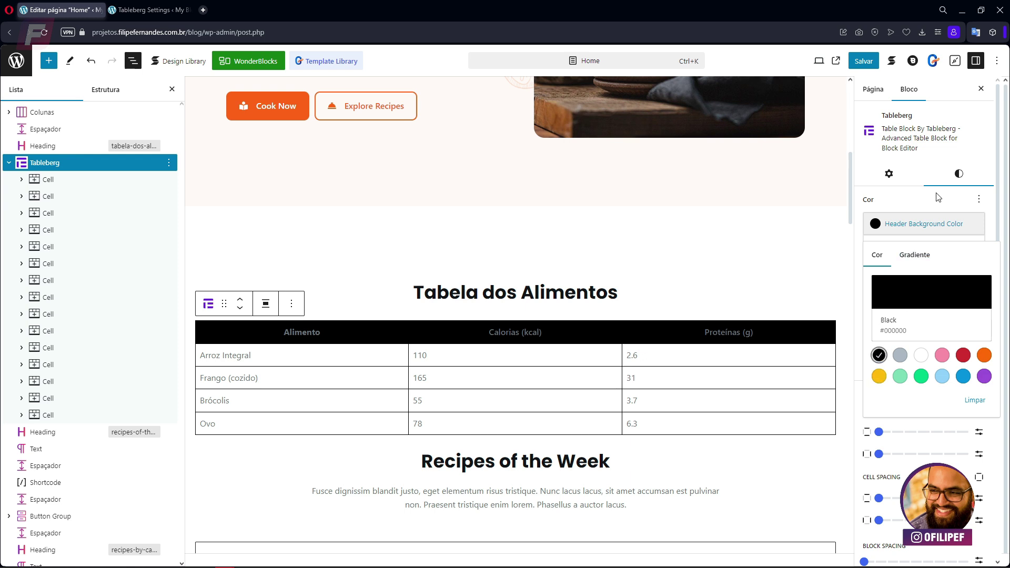
{"action": "left_click", "coordinate": [938, 198]}
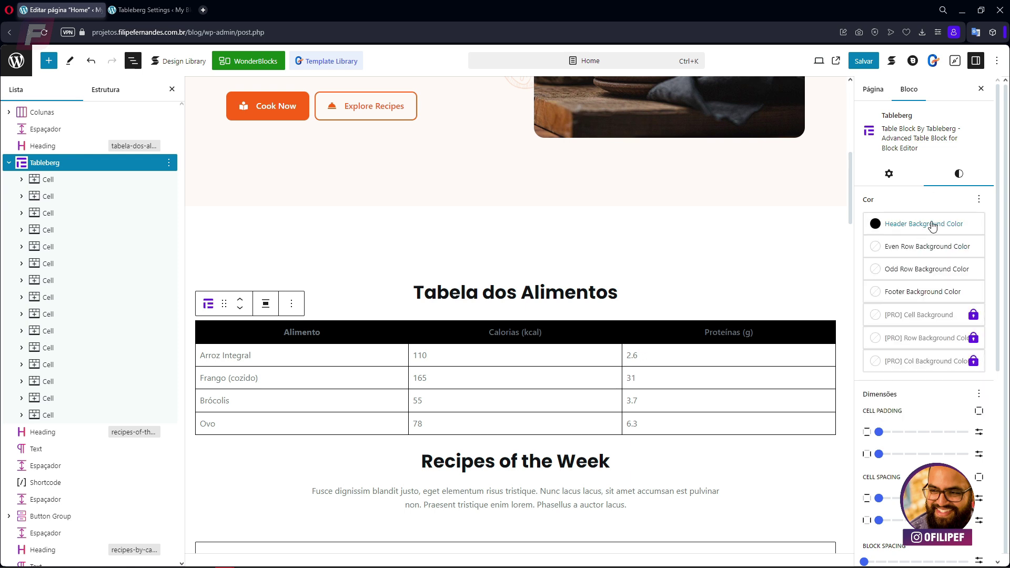
{"action": "left_click", "coordinate": [877, 229]}
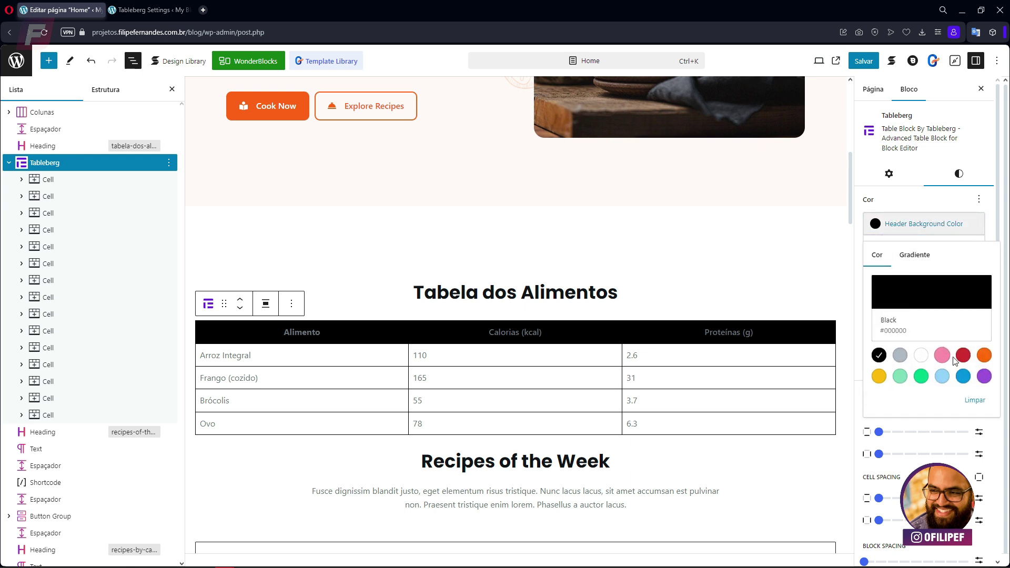
{"action": "left_click", "coordinate": [984, 355]}
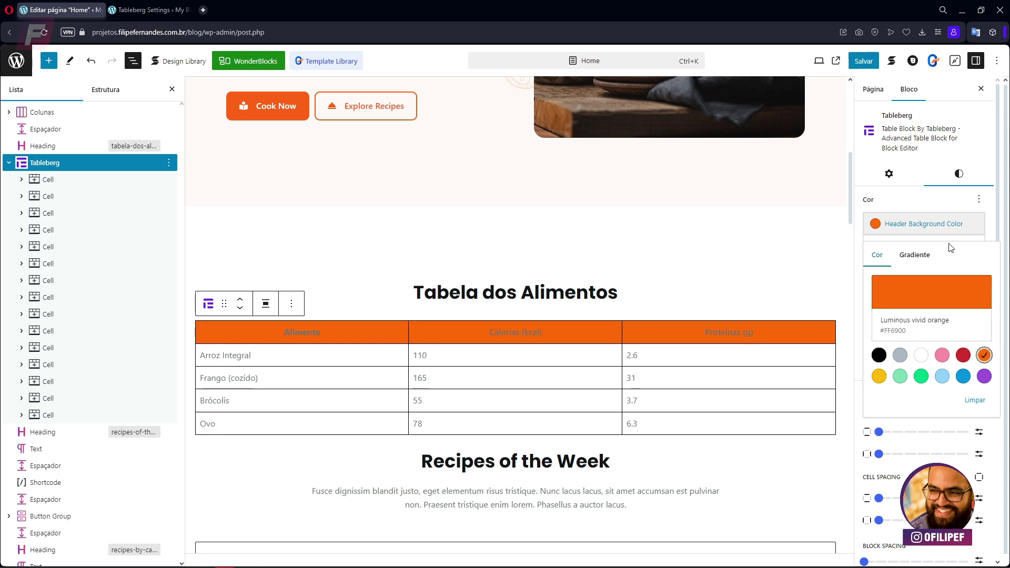
{"action": "left_click", "coordinate": [948, 202]}
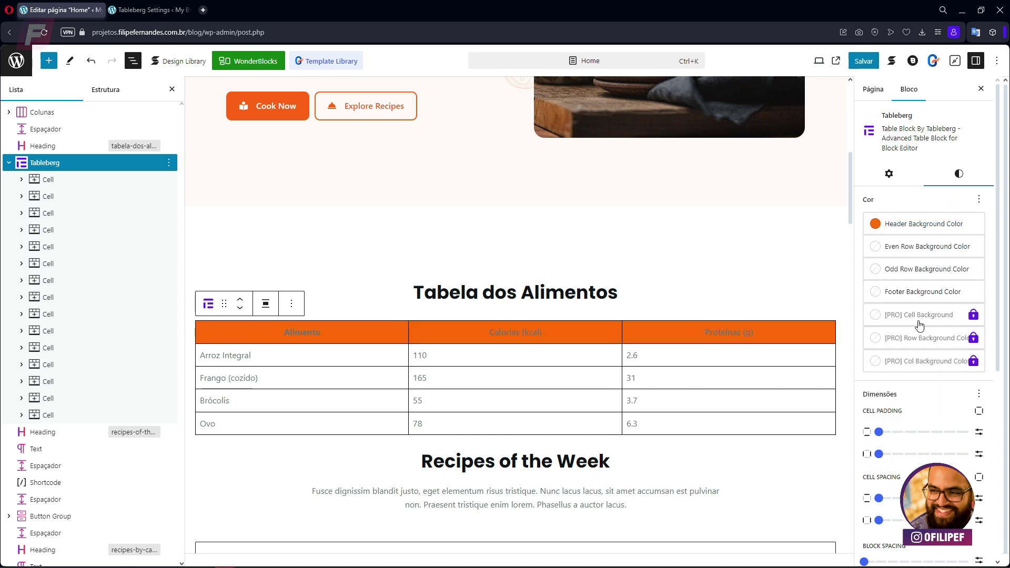
- Set the table's vertical cell padding to "Extra Pequeno"
{"action": "scroll", "coordinate": [913, 366], "scroll_direction": "down", "scroll_amount": 1}
{"action": "left_click", "coordinate": [879, 381]}
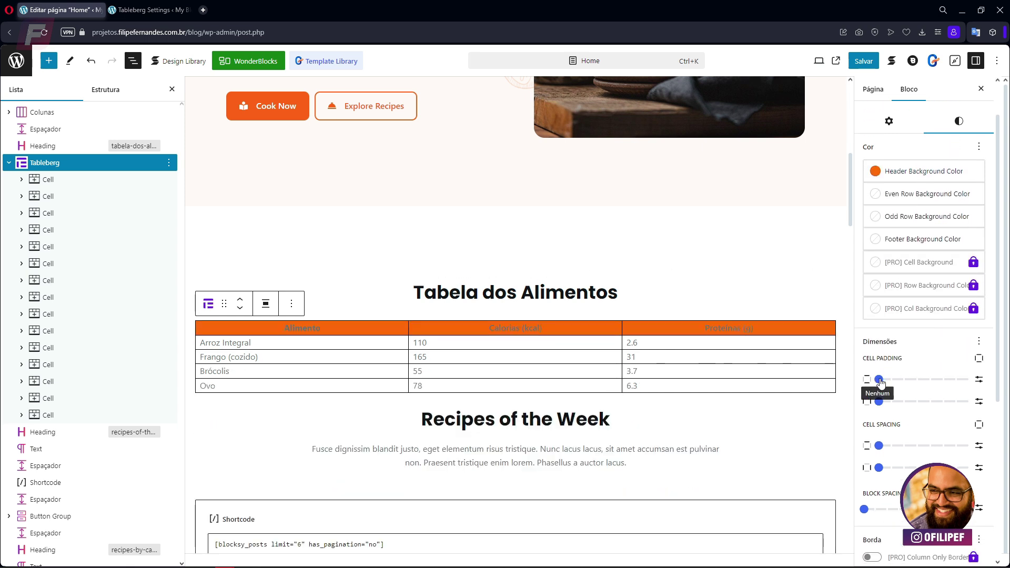
{"action": "left_click_drag", "start_coordinate": [882, 382], "coordinate": [904, 382]}
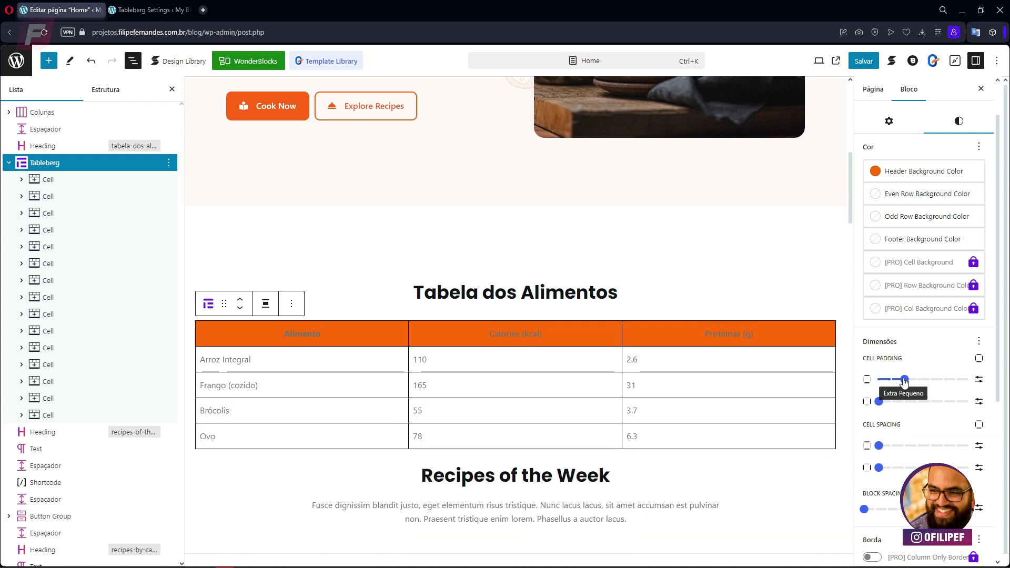
- Try a yellow-to-orange gradient and plain white for the table's header background, and settle on the orange-to-red linear gradient at 135°
{"action": "scroll", "coordinate": [926, 379], "scroll_direction": "up", "scroll_amount": 1}
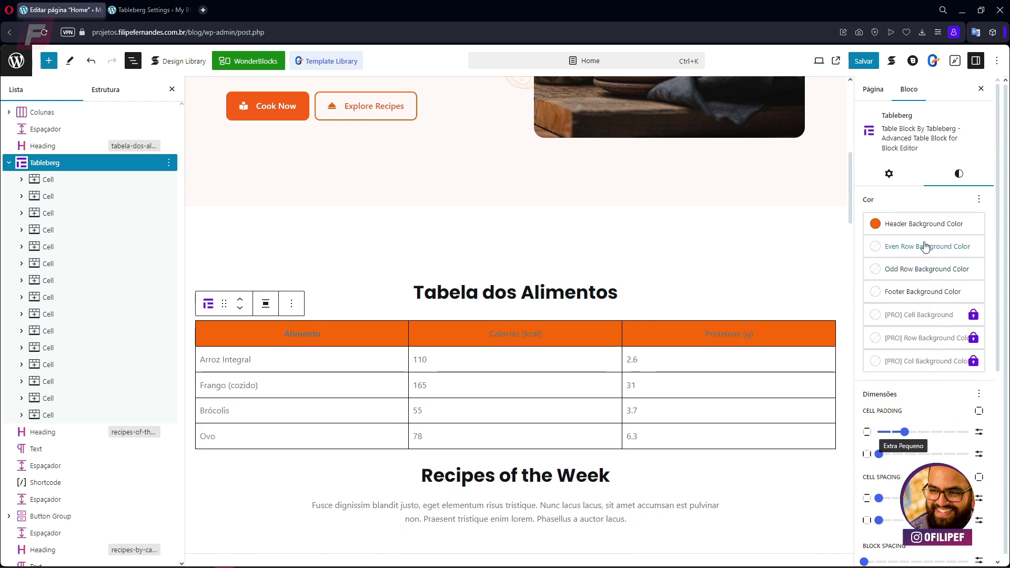
{"action": "left_click", "coordinate": [919, 224]}
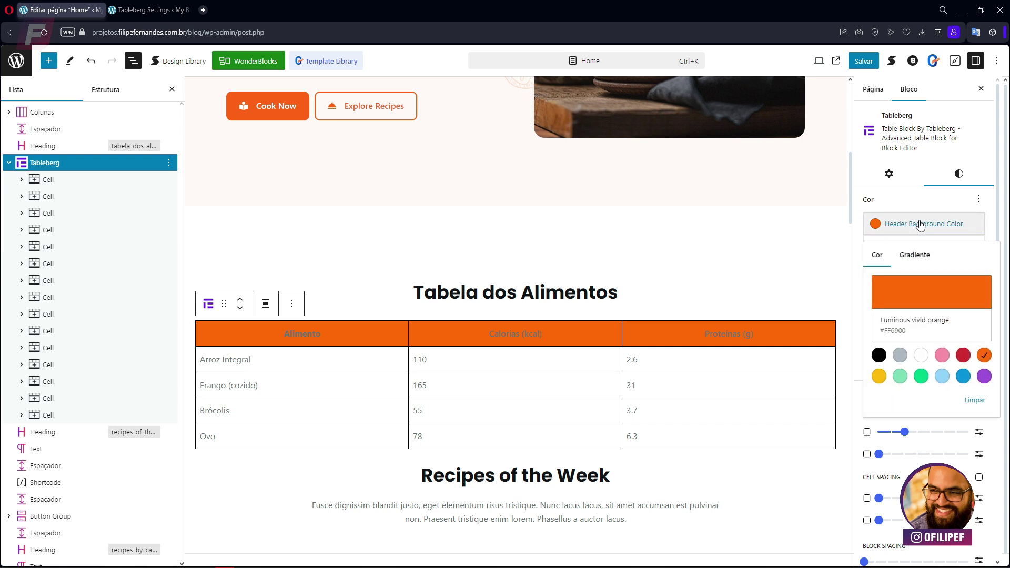
{"action": "left_click", "coordinate": [922, 262]}
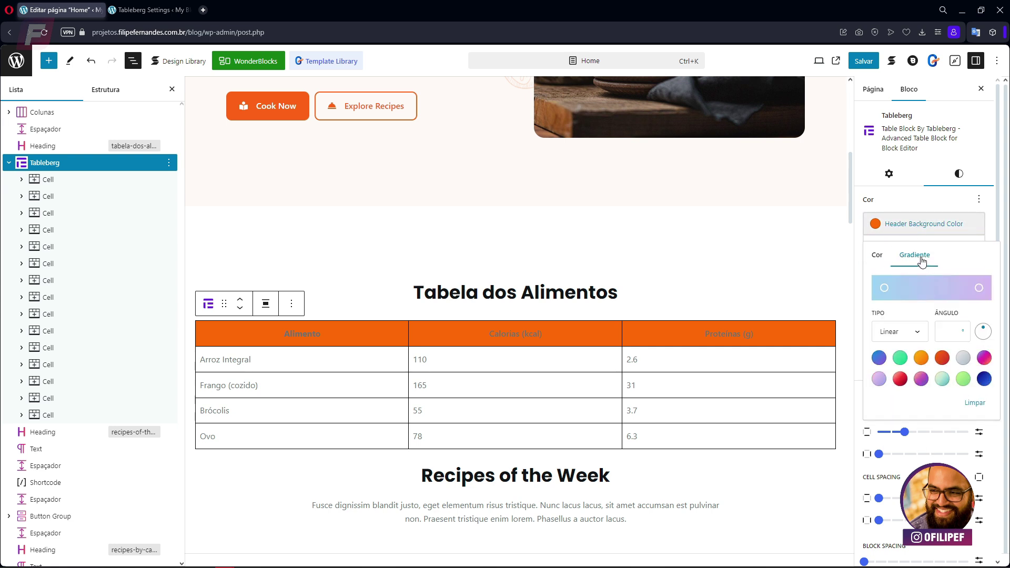
{"action": "left_click", "coordinate": [921, 359]}
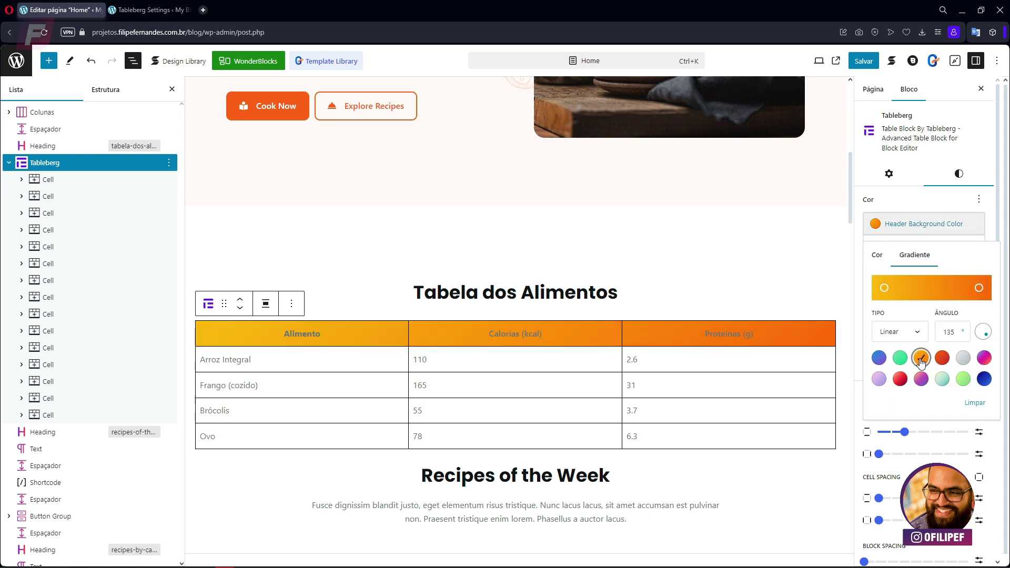
{"action": "left_click", "coordinate": [941, 358]}
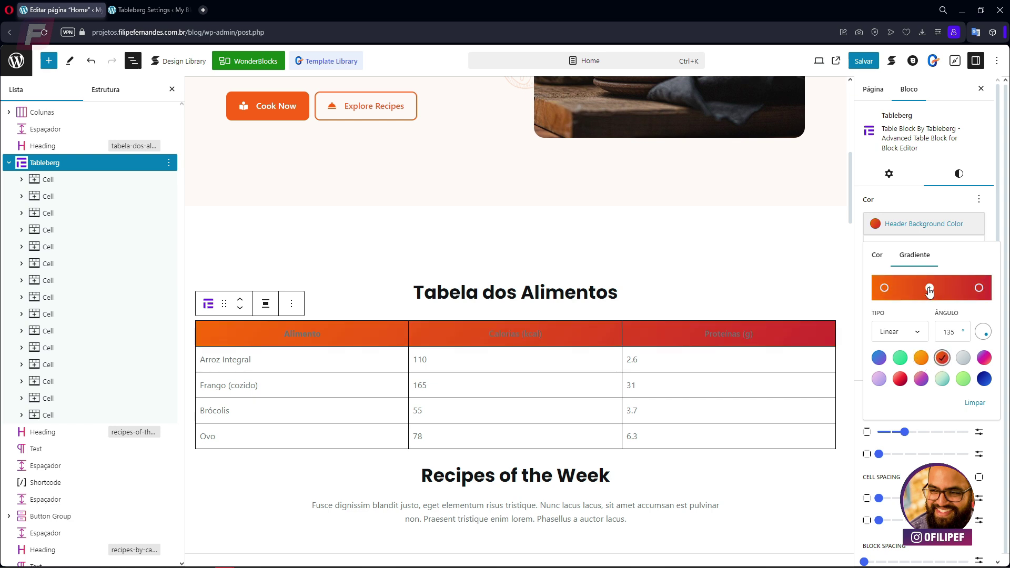
{"action": "left_click", "coordinate": [877, 257]}
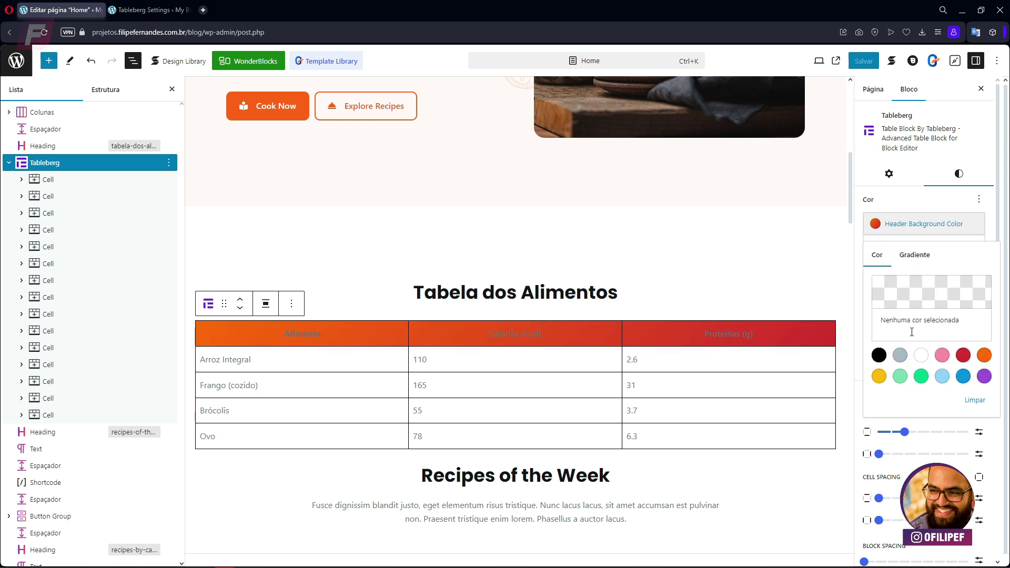
{"action": "left_click", "coordinate": [921, 355]}
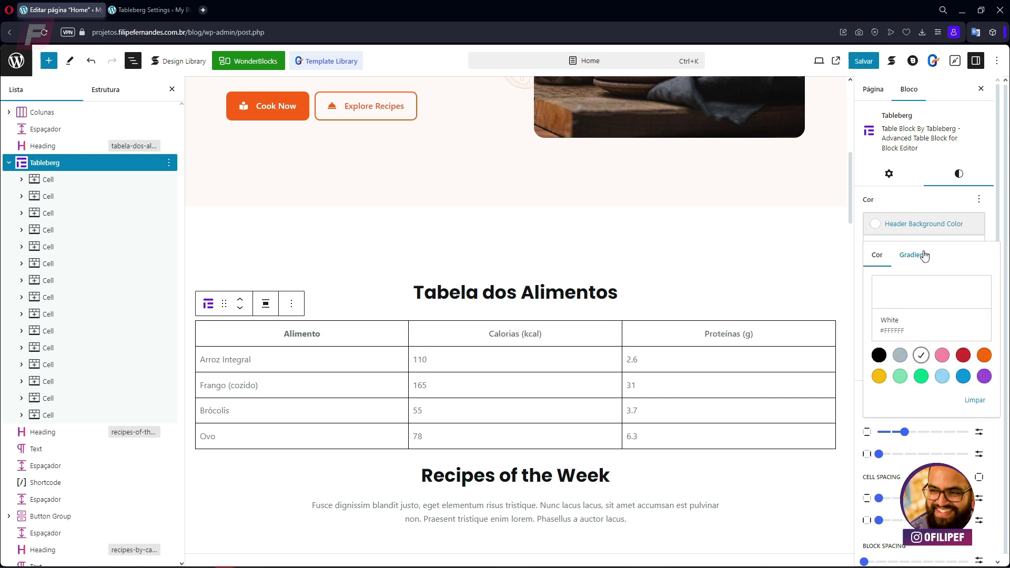
{"action": "left_click", "coordinate": [925, 256]}
{"action": "left_click", "coordinate": [942, 358]}
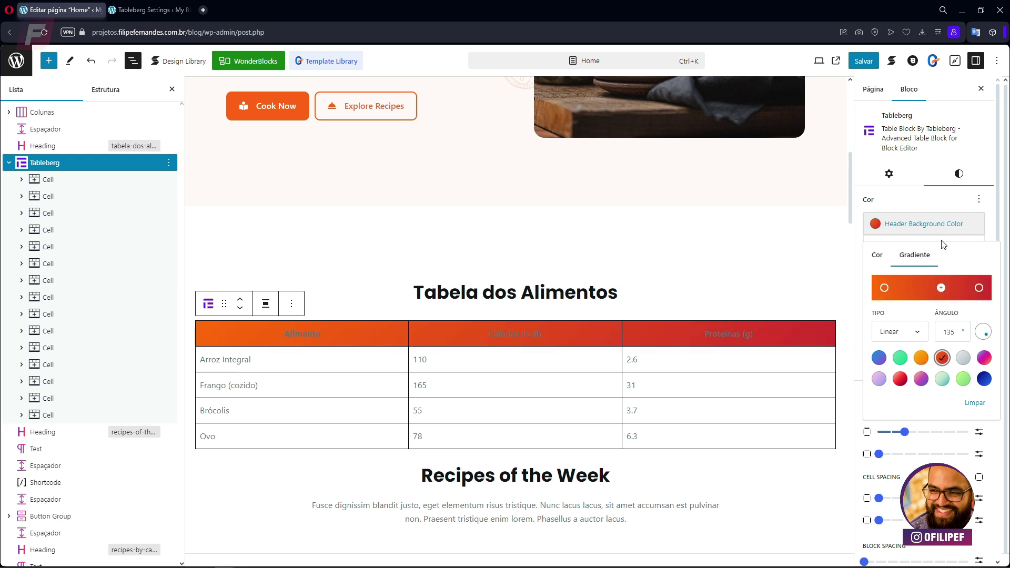
{"action": "left_click", "coordinate": [930, 206]}
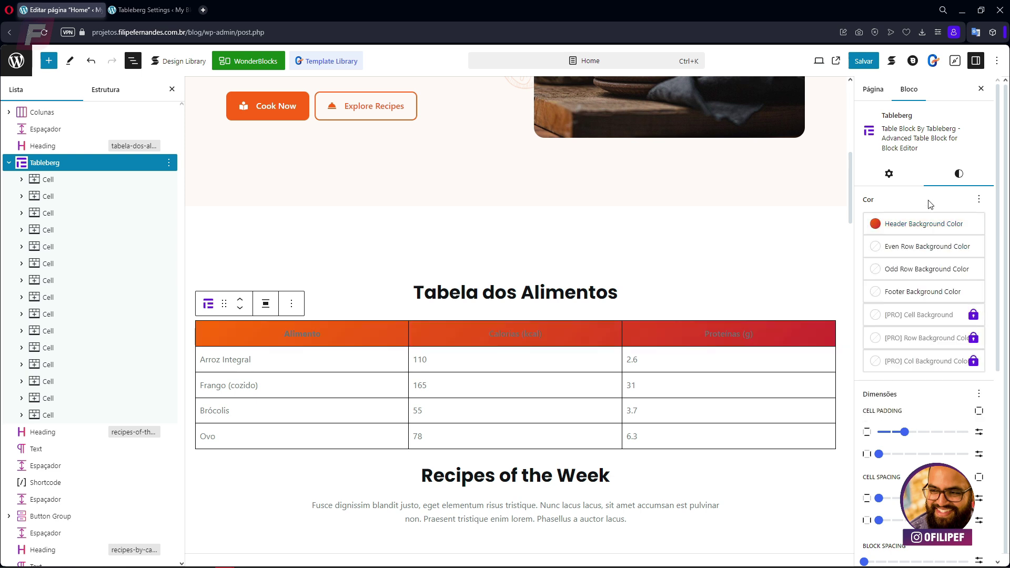
- Try Pale pink and Cyan bluish gray as the even row background color, and replace them with custom light gray #ECECEC
{"action": "left_click", "coordinate": [922, 247]}
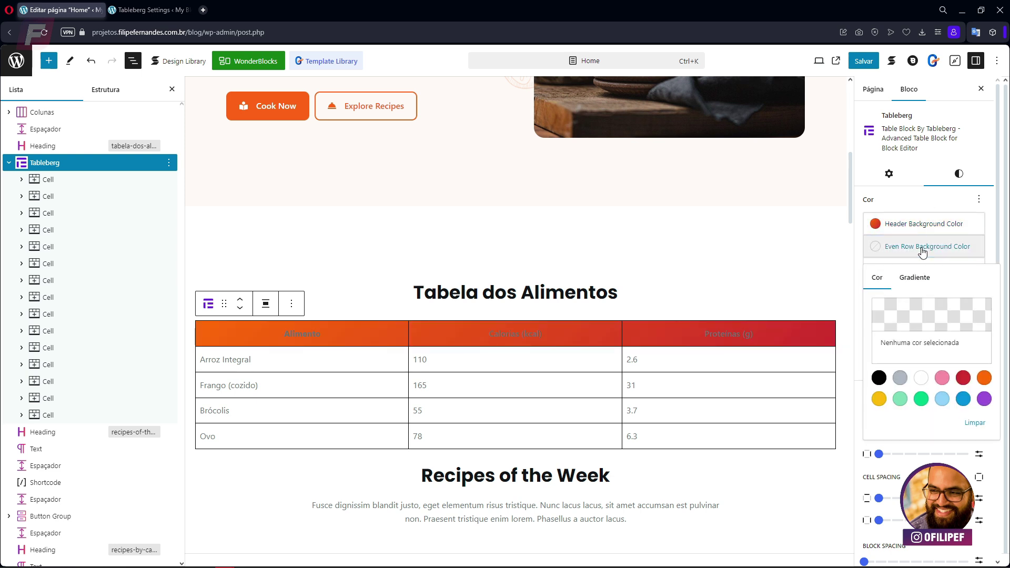
{"action": "left_click", "coordinate": [921, 377]}
{"action": "left_click", "coordinate": [942, 378]}
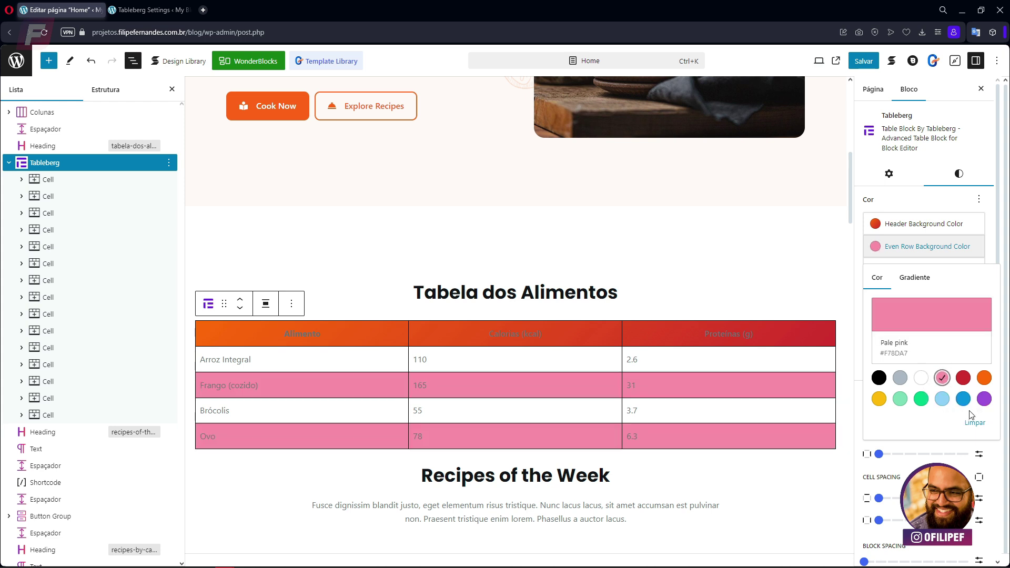
{"action": "left_click", "coordinate": [899, 377]}
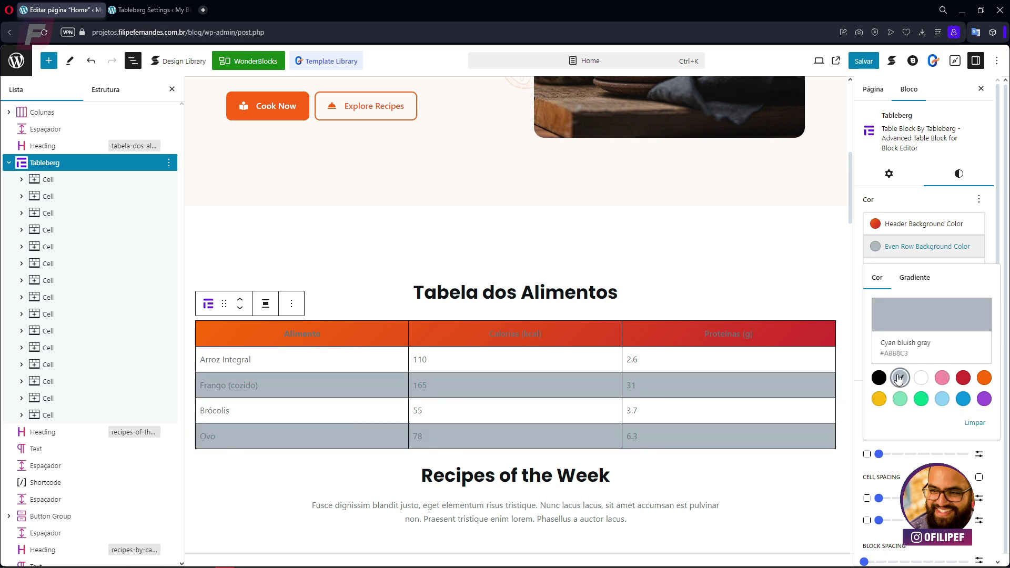
{"action": "left_click", "coordinate": [917, 318]}
{"action": "left_click_drag", "start_coordinate": [890, 115], "coordinate": [876, 94]}
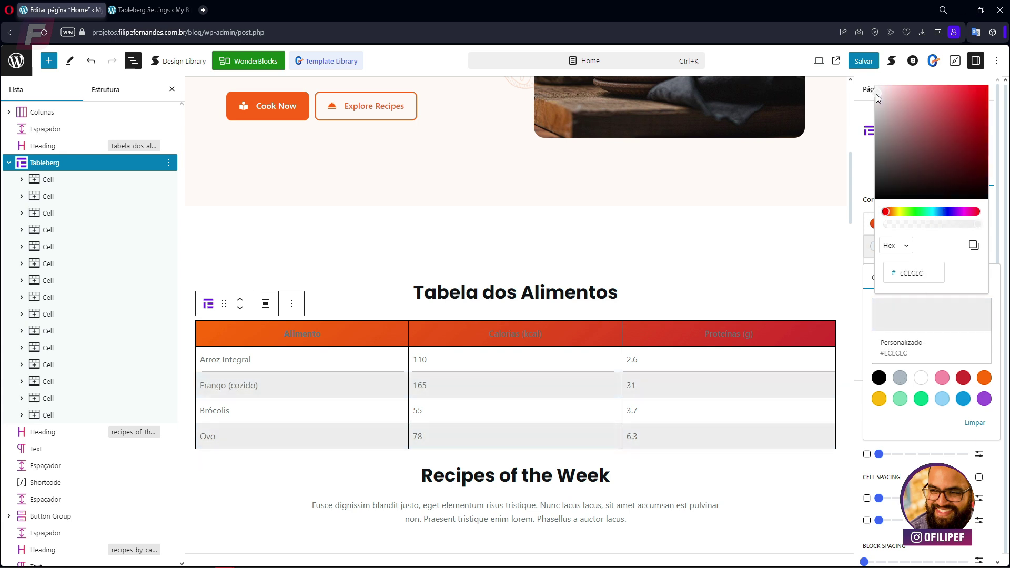
{"action": "left_click", "coordinate": [866, 300]}
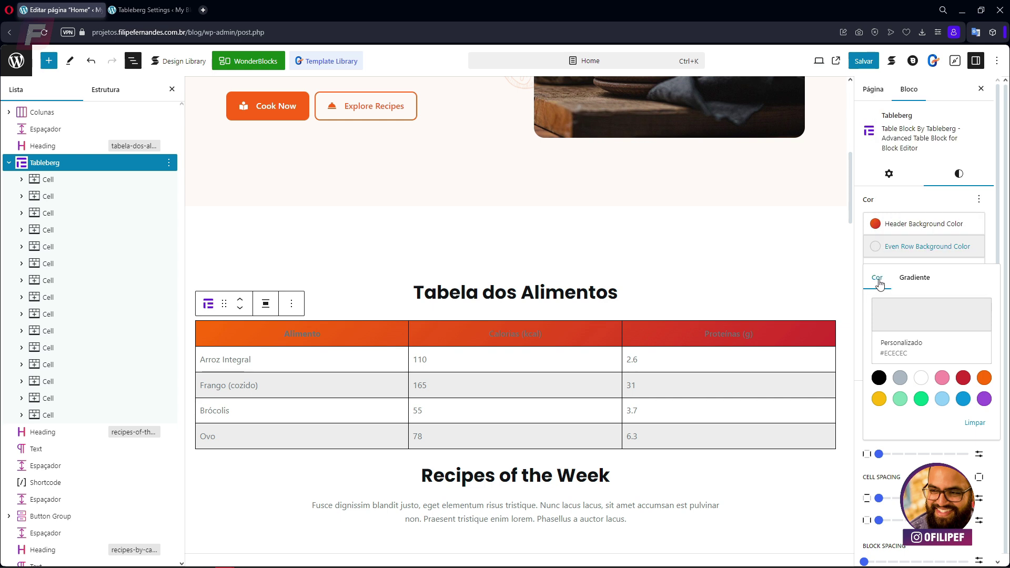
{"action": "left_click", "coordinate": [900, 246]}
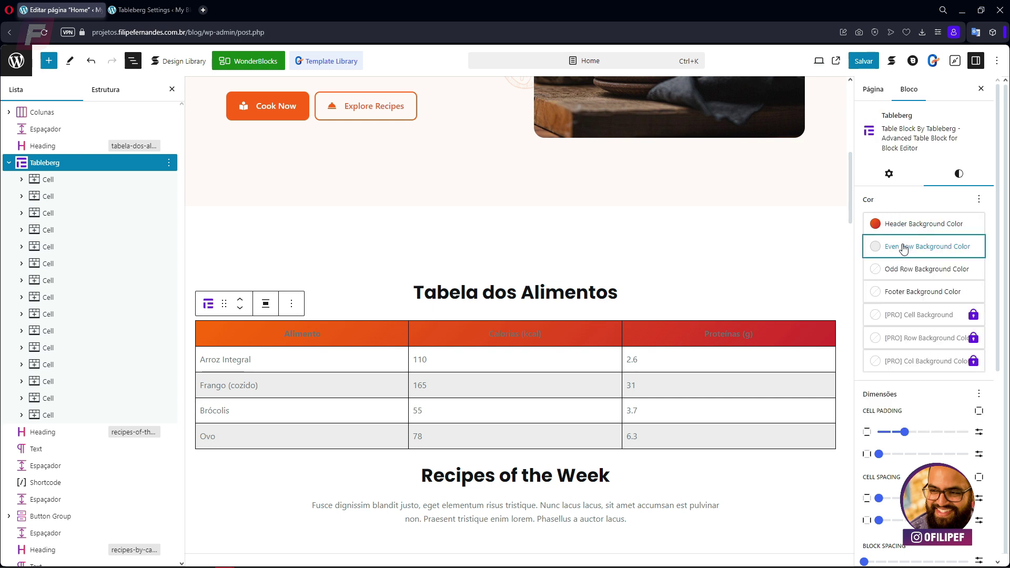
- Try Pale pink as the table's odd row background color, and replace it with white
{"action": "left_click", "coordinate": [917, 269]}
{"action": "left_click", "coordinate": [942, 400]}
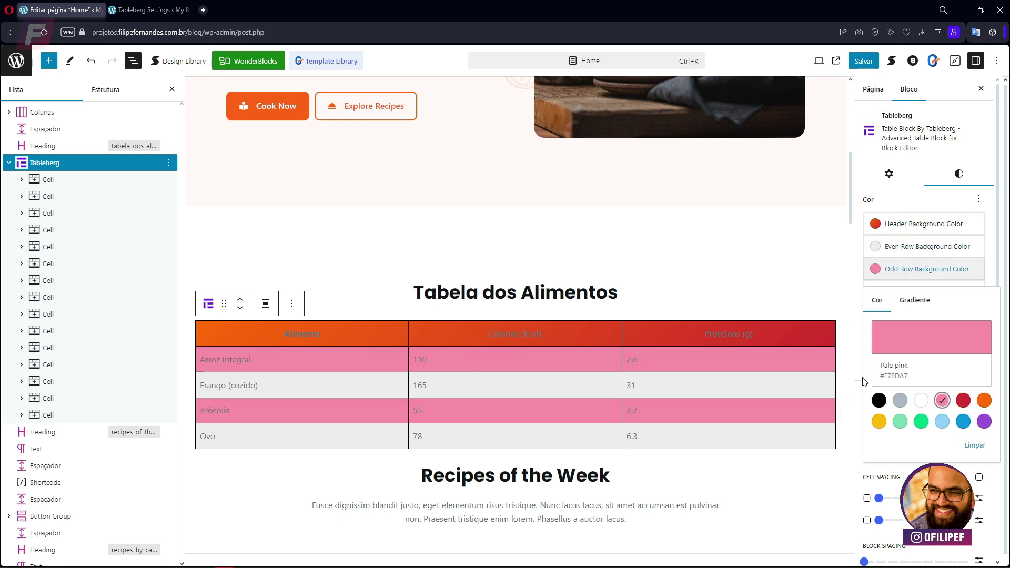
{"action": "left_click", "coordinate": [921, 400]}
{"action": "left_click", "coordinate": [900, 269]}
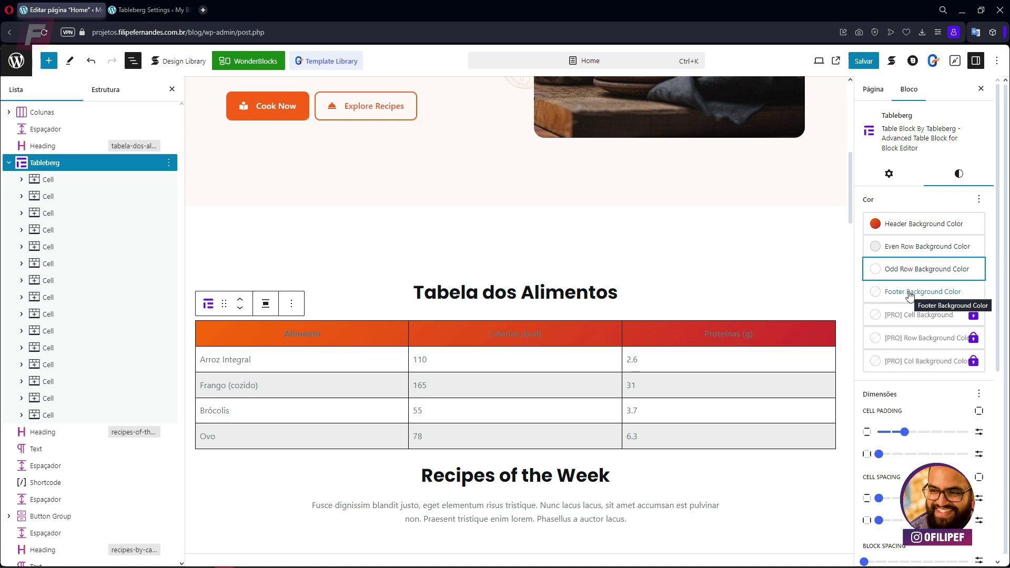
- Raise the table's block spacing by one level and set the horizontal cell padding to "Extra Pequeno"
{"action": "scroll", "coordinate": [936, 398], "scroll_direction": "down", "scroll_amount": 3}
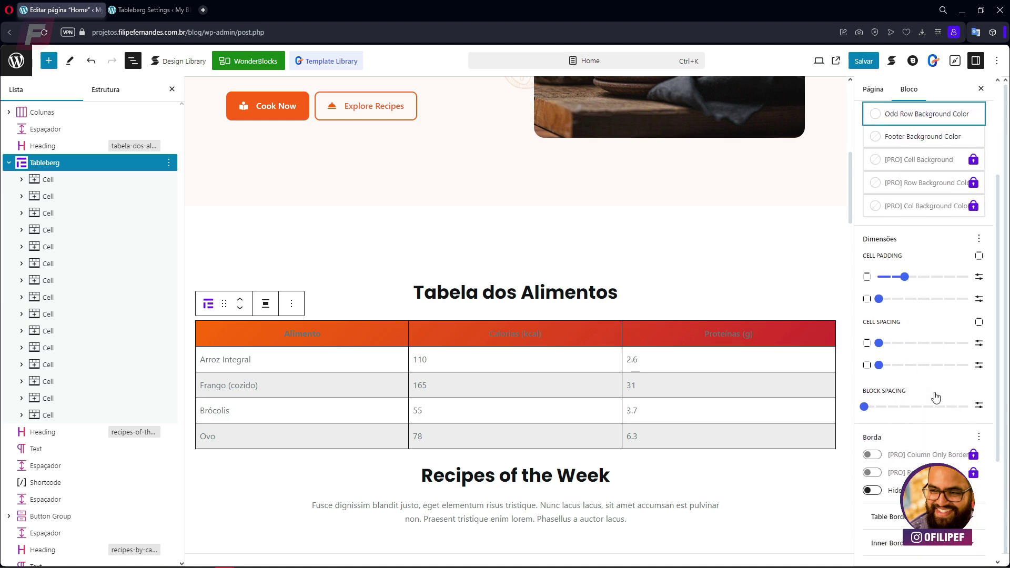
{"action": "scroll", "coordinate": [934, 392], "scroll_direction": "down", "scroll_amount": 2}
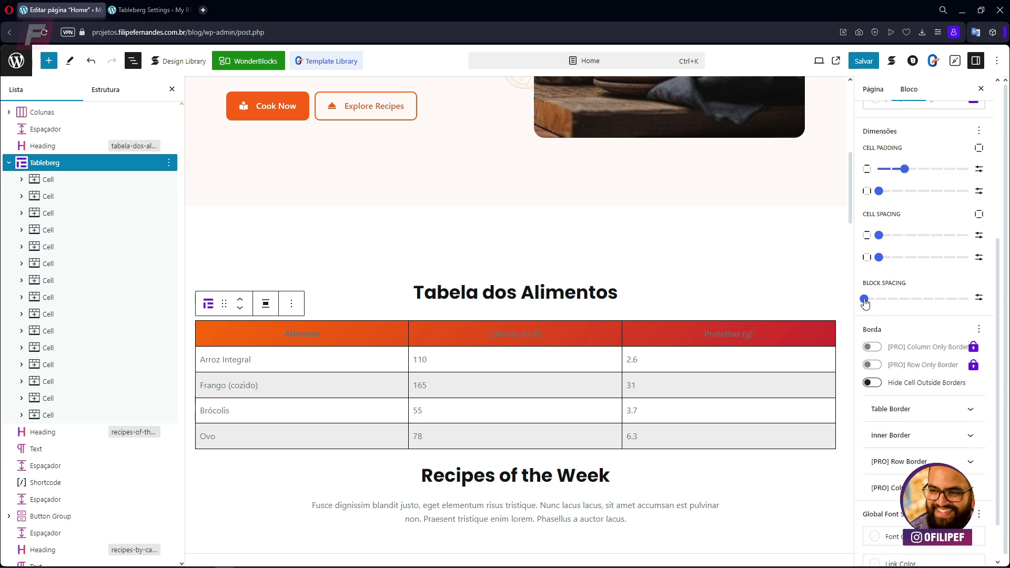
{"action": "mouse_move", "coordinate": [865, 303]}
{"action": "mouse_move", "coordinate": [884, 261]}
{"action": "left_mouse_down"}
{"action": "mouse_move", "coordinate": [904, 260]}
{"action": "mouse_move", "coordinate": [877, 259]}
{"action": "left_mouse_up"}
{"action": "left_click_drag", "start_coordinate": [882, 195], "coordinate": [910, 193]}
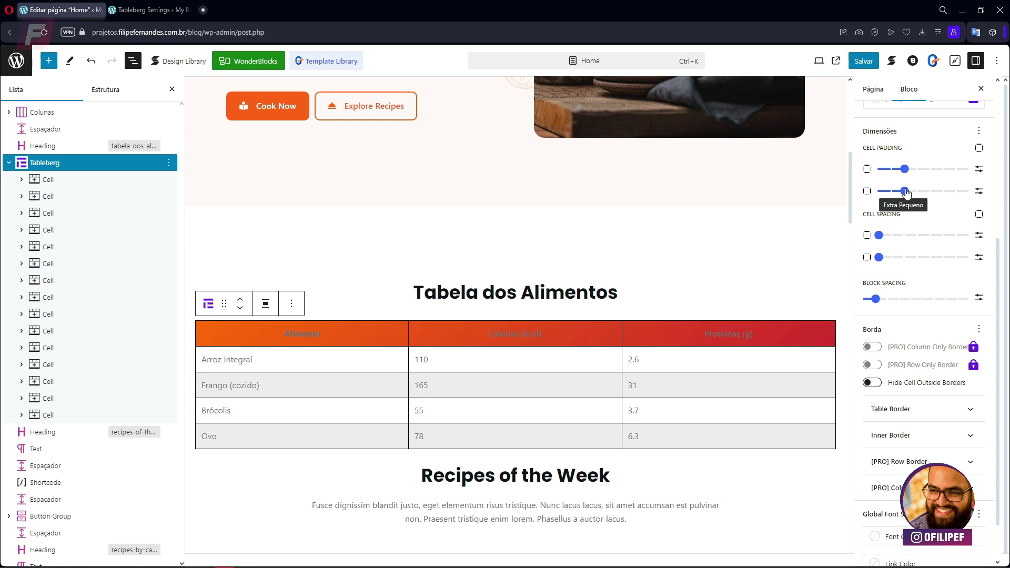
- Try black, Vivid red, Luminous vivid orange and white with dotted and dashed styles for the table border, and reset it
{"action": "scroll", "coordinate": [909, 216], "scroll_direction": "down", "scroll_amount": 1}
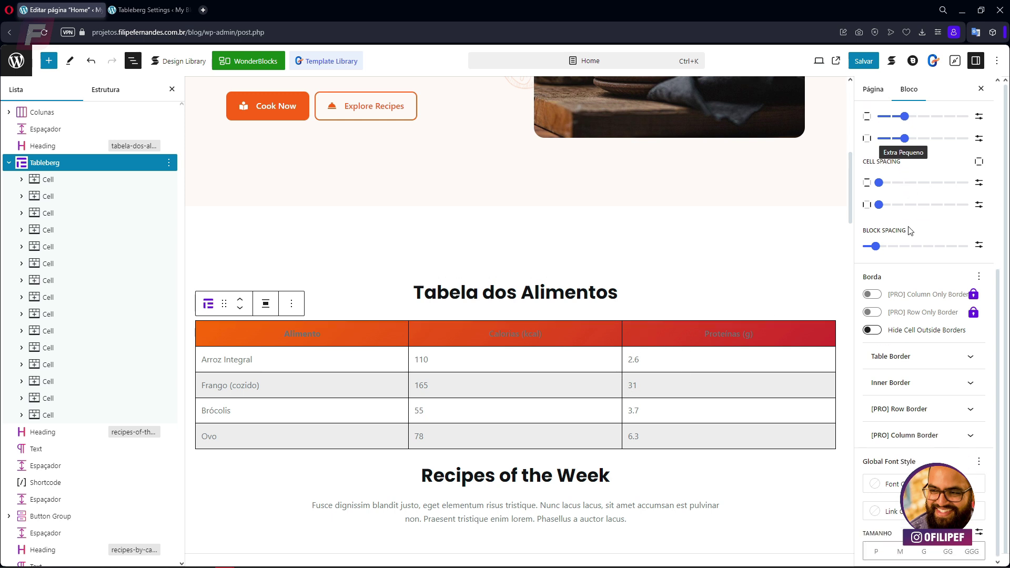
{"action": "left_click", "coordinate": [949, 359]}
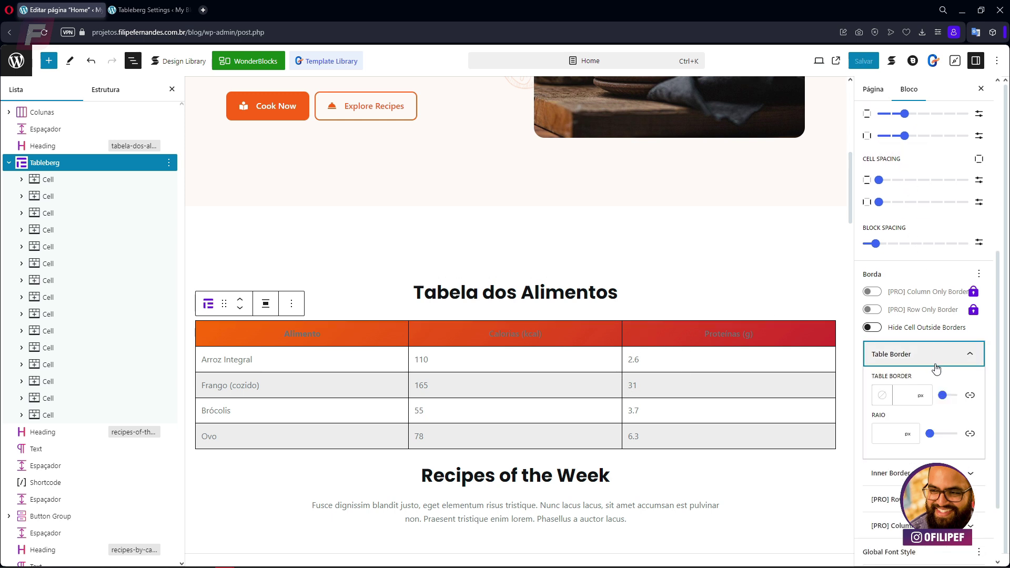
{"action": "left_click", "coordinate": [882, 398]}
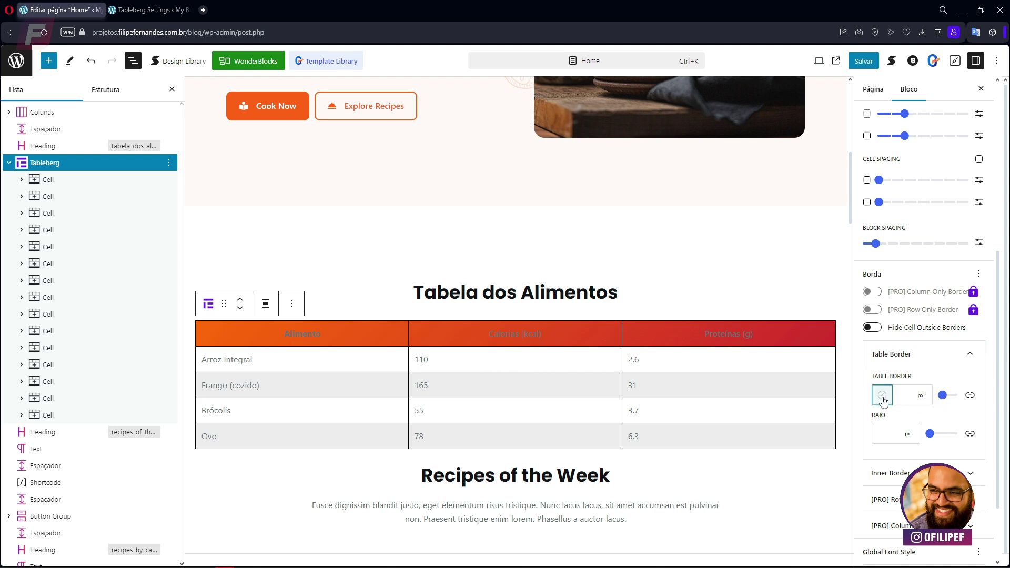
{"action": "left_click", "coordinate": [887, 274]}
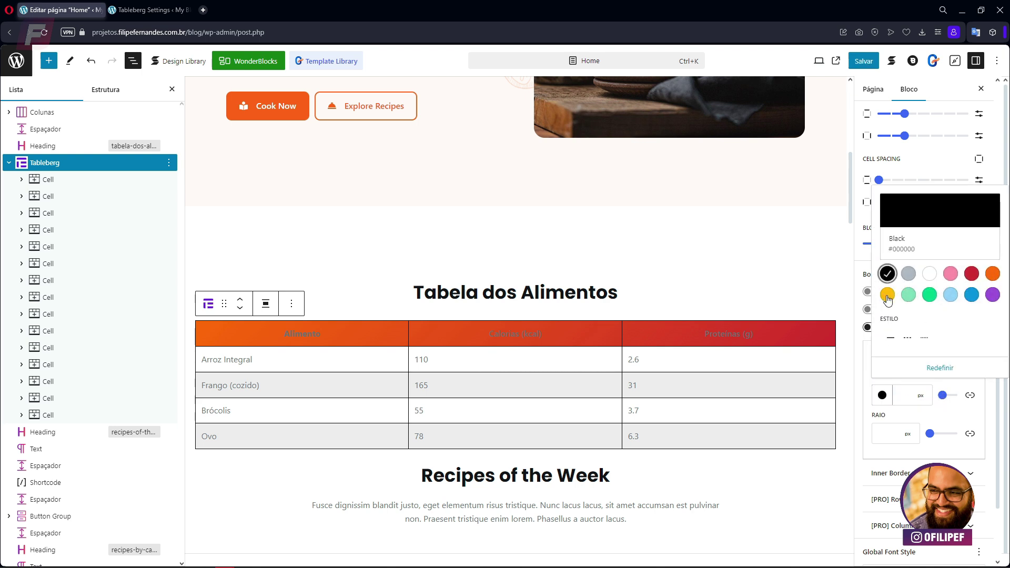
{"action": "left_click", "coordinate": [971, 273]}
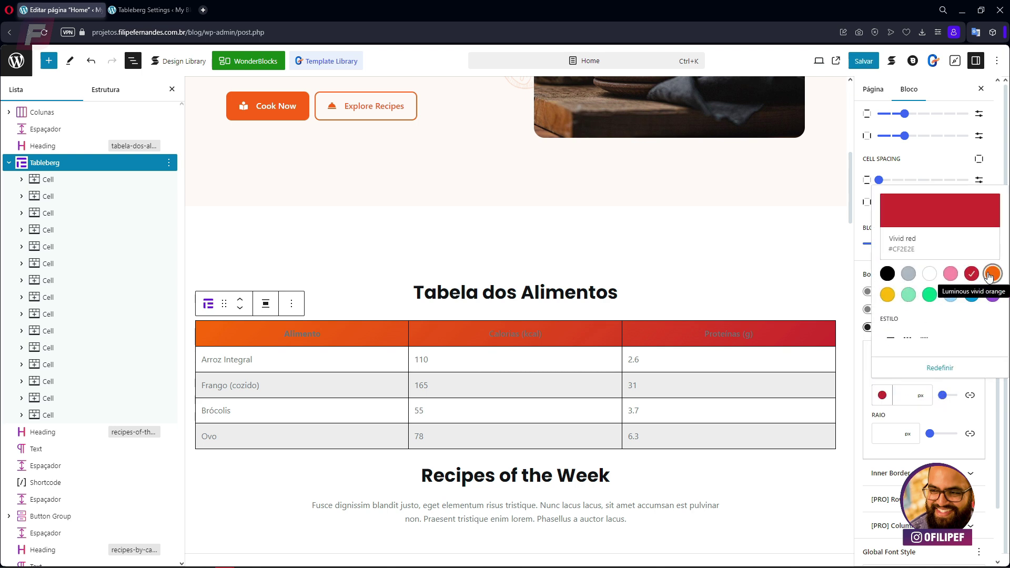
{"action": "left_click", "coordinate": [989, 275]}
{"action": "left_click", "coordinate": [929, 274]}
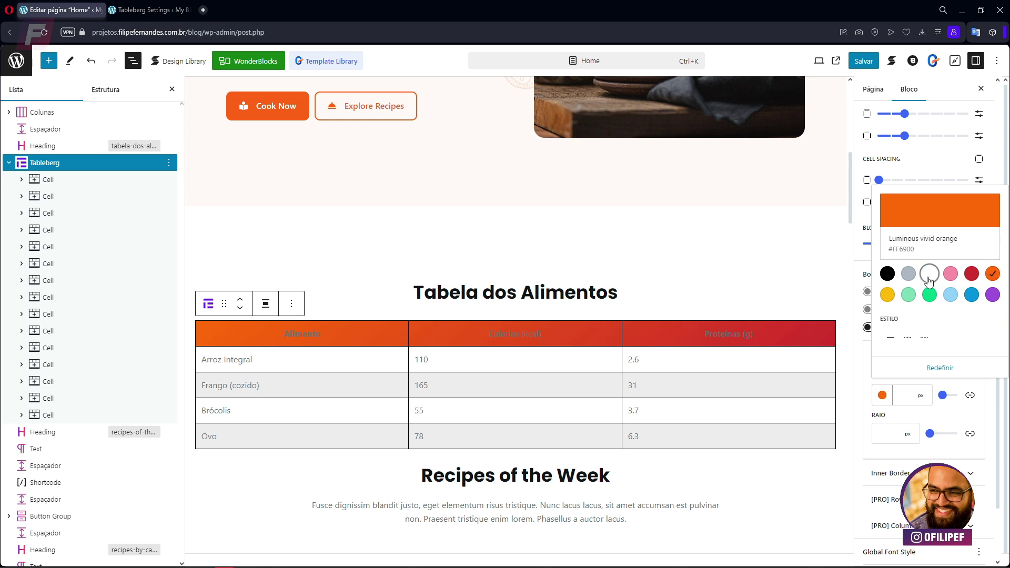
{"action": "left_click", "coordinate": [924, 337]}
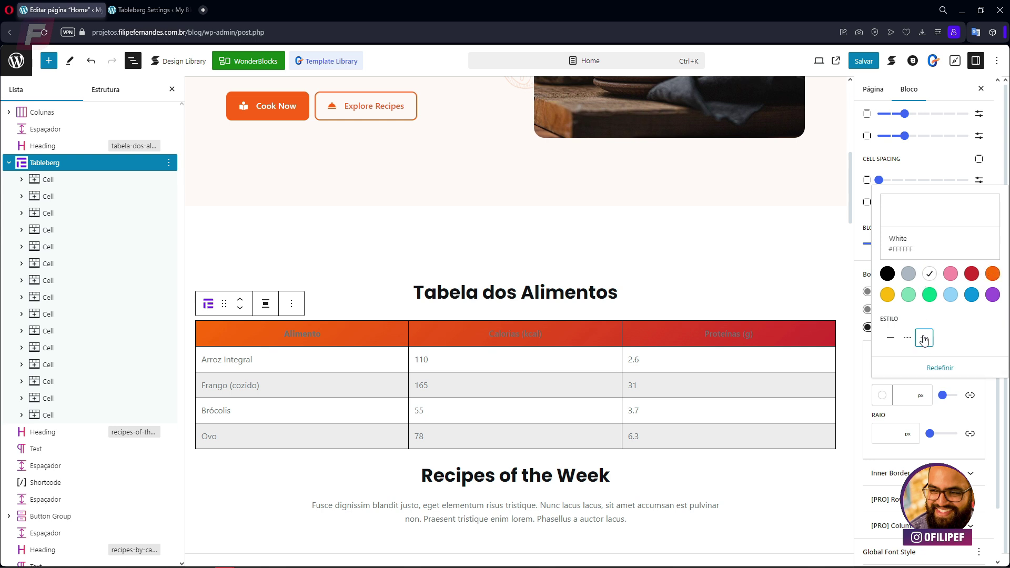
{"action": "left_click", "coordinate": [903, 340]}
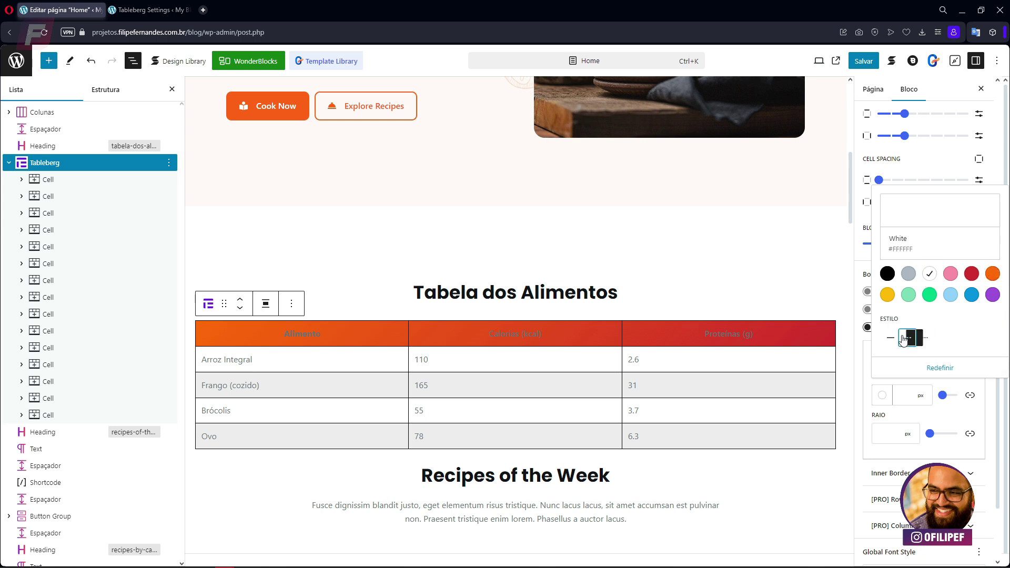
{"action": "left_click", "coordinate": [941, 367]}
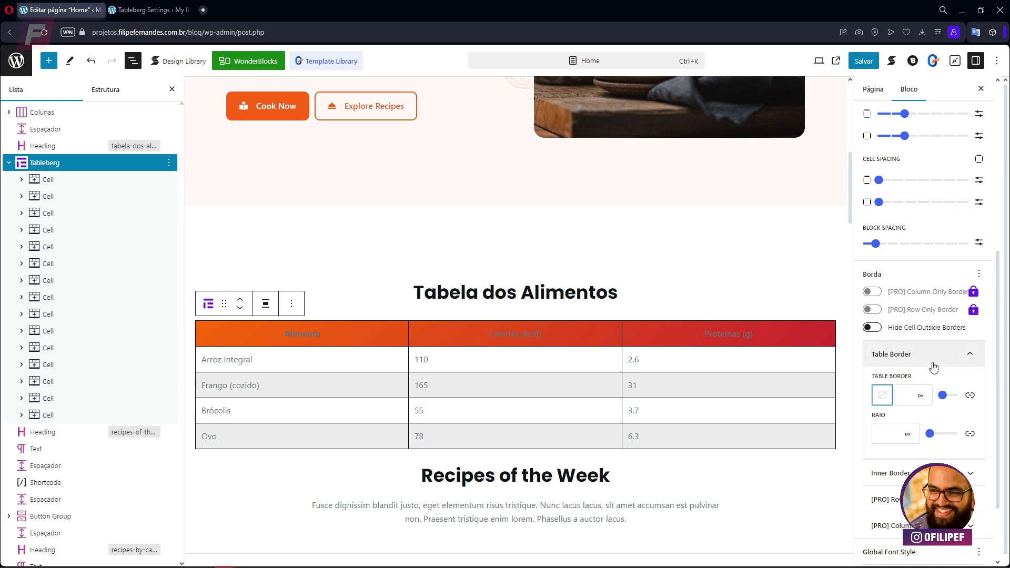
- Set the outer table border width to 5 px and its corner radius to 9 px
{"action": "left_click", "coordinate": [943, 399]}
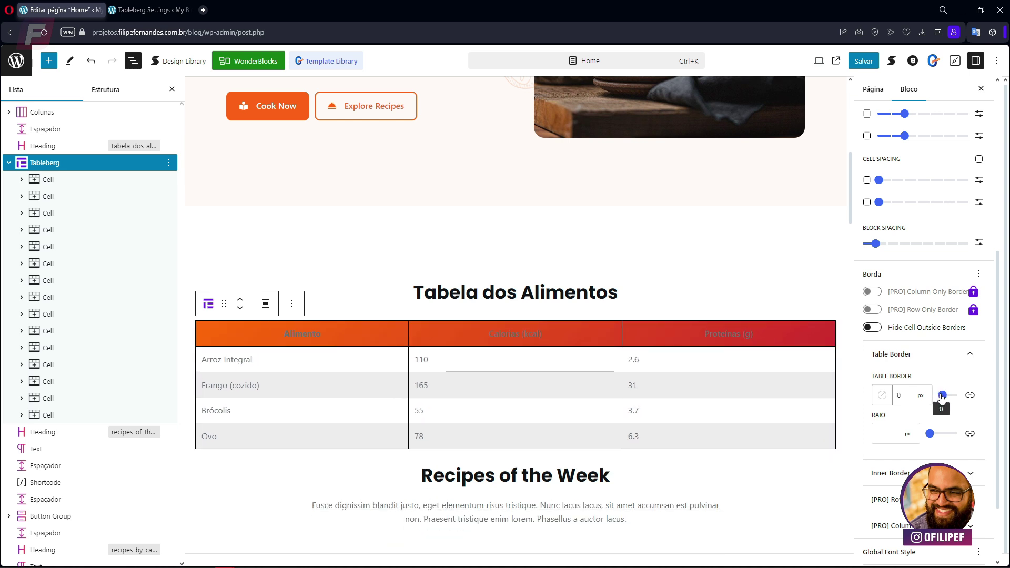
{"action": "left_click_drag", "start_coordinate": [941, 397], "coordinate": [943, 398]}
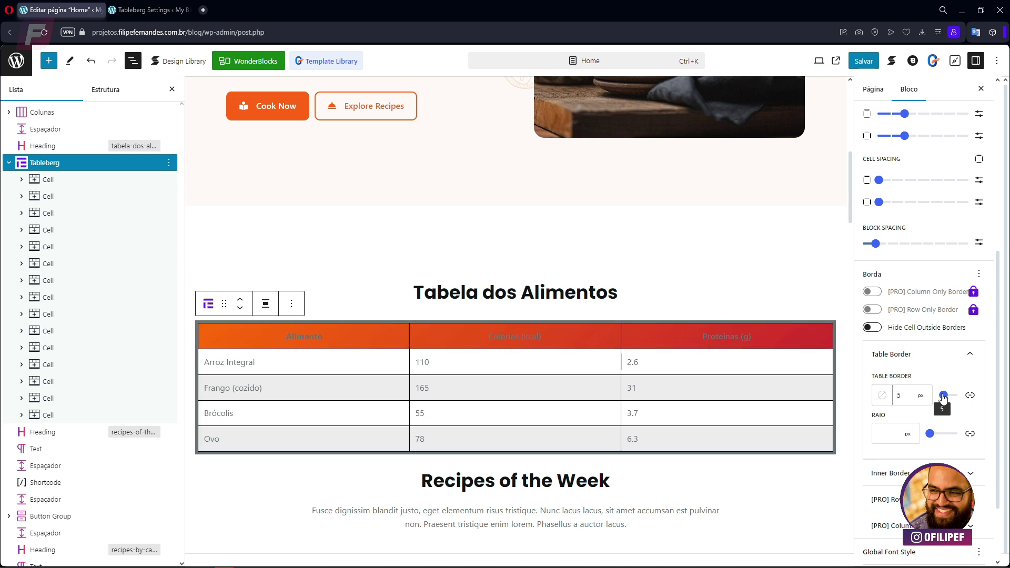
{"action": "left_click_drag", "start_coordinate": [929, 433], "coordinate": [931, 433]}
- Color the outer table border Cyan bluish gray and lighten it to custom #E3E3E4
{"action": "left_click", "coordinate": [882, 395]}
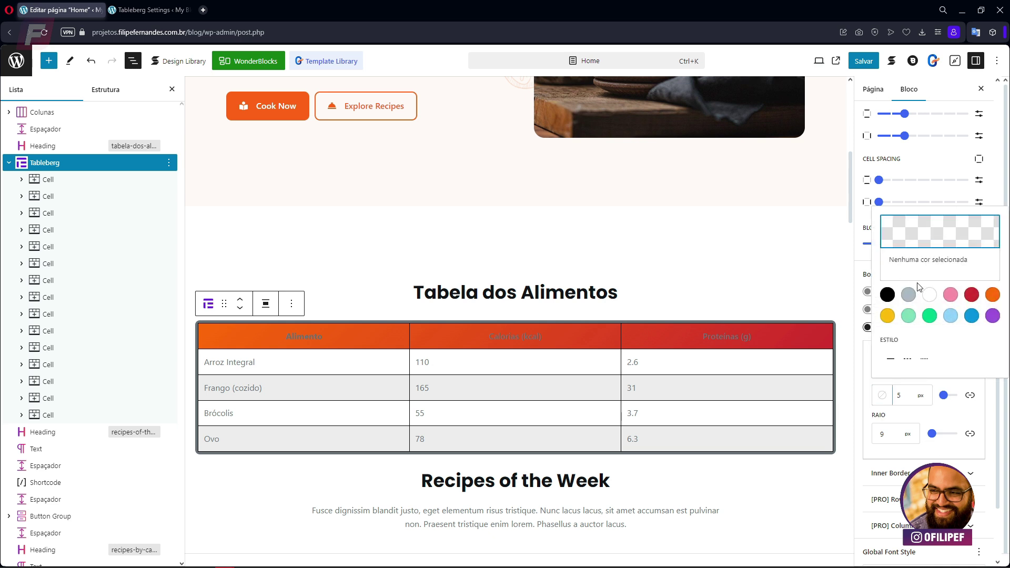
{"action": "left_click", "coordinate": [908, 294]}
{"action": "left_click", "coordinate": [901, 211]}
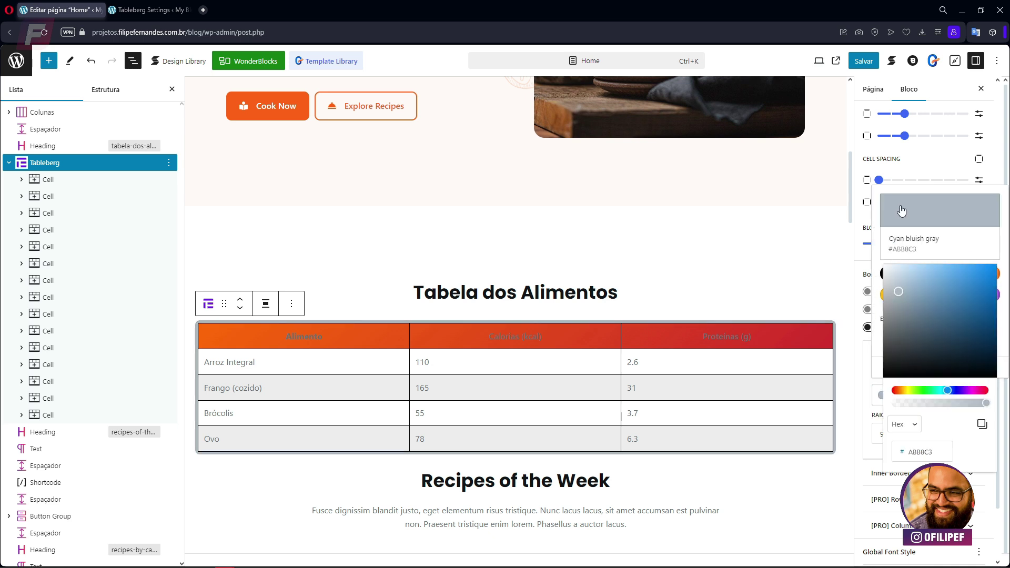
{"action": "left_click_drag", "start_coordinate": [899, 294], "coordinate": [886, 276]}
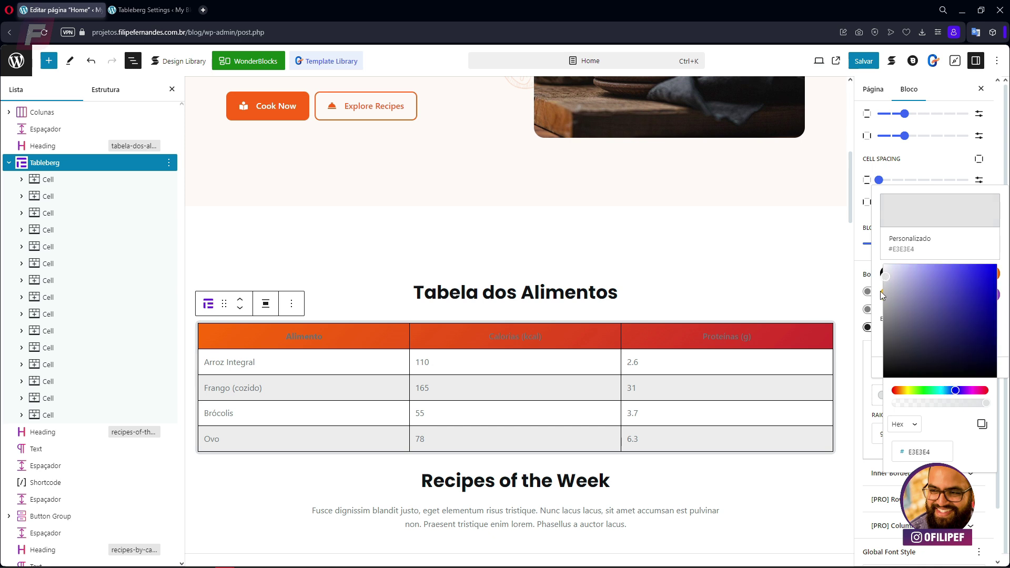
{"action": "left_click", "coordinate": [873, 411]}
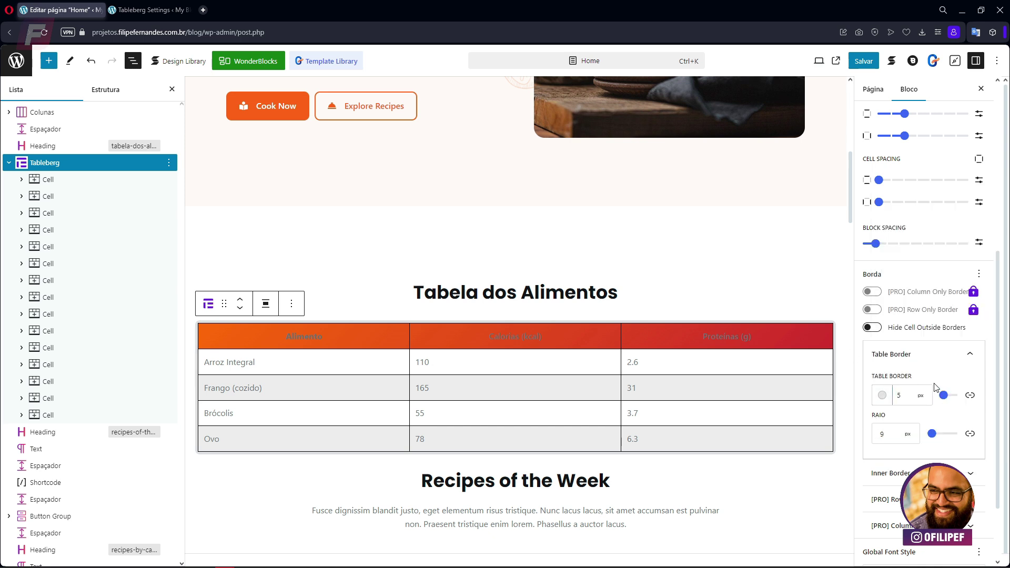
- Try a 2 px outer table border width and set it back to 5 px
{"action": "double_click", "coordinate": [900, 395]}
{"action": "type", "text": "2"}
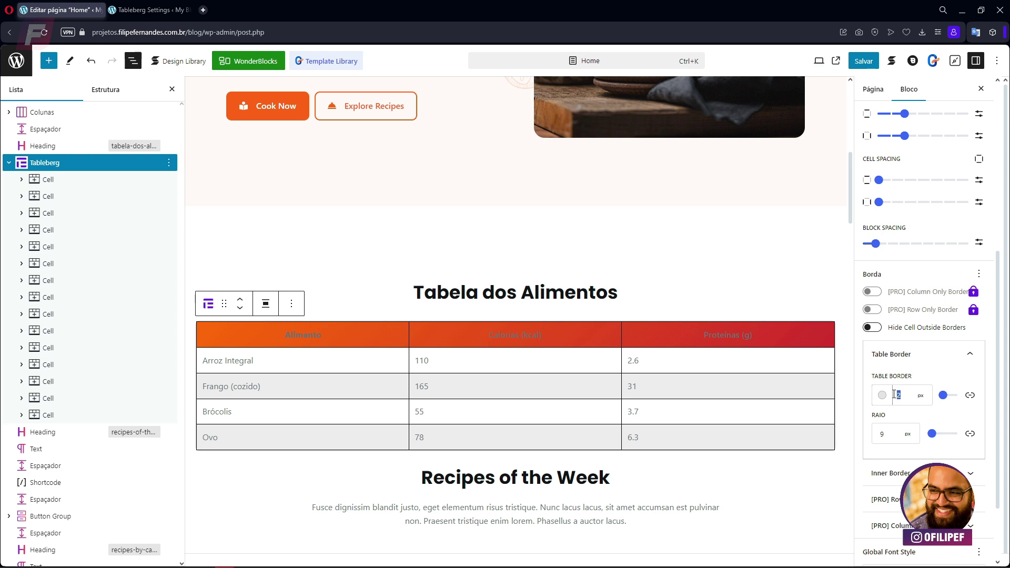
{"action": "type", "text": "5"}
- Turn off the table's inner border so that no lines separate the cells
{"action": "scroll", "coordinate": [917, 394], "scroll_direction": "down", "scroll_amount": 1}
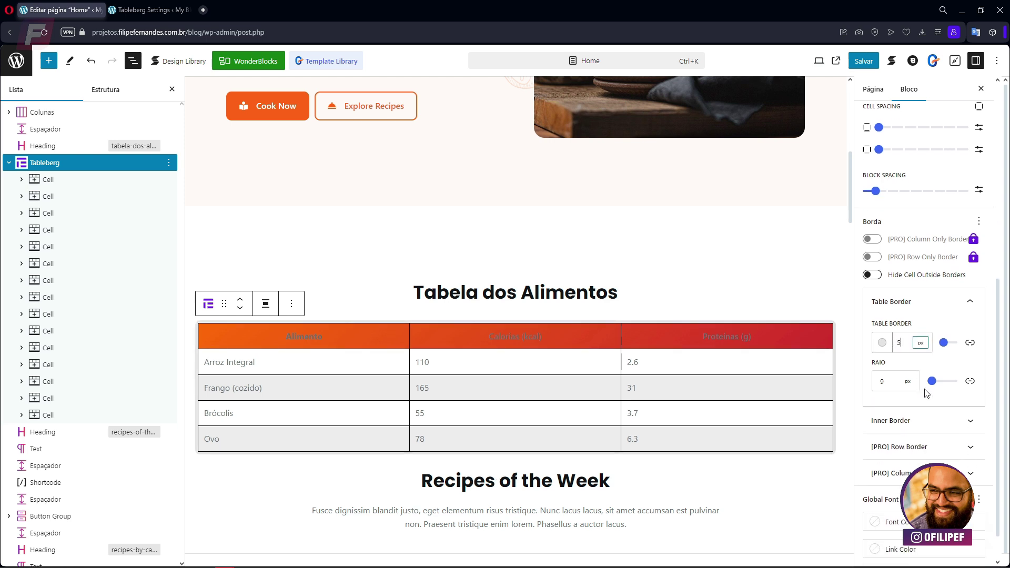
{"action": "left_click", "coordinate": [919, 421]}
{"action": "left_click", "coordinate": [883, 445]}
{"action": "left_click", "coordinate": [882, 443]}
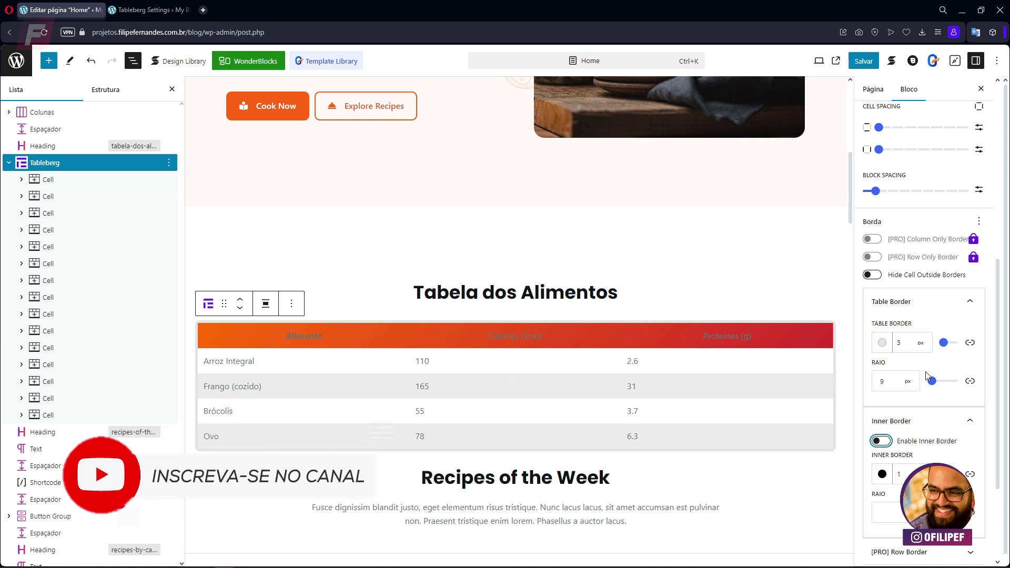
- Set the table's global font color to the dark palette color "Paleta de cor 4" (#111518)
{"action": "scroll", "coordinate": [926, 375], "scroll_direction": "down", "scroll_amount": 3}
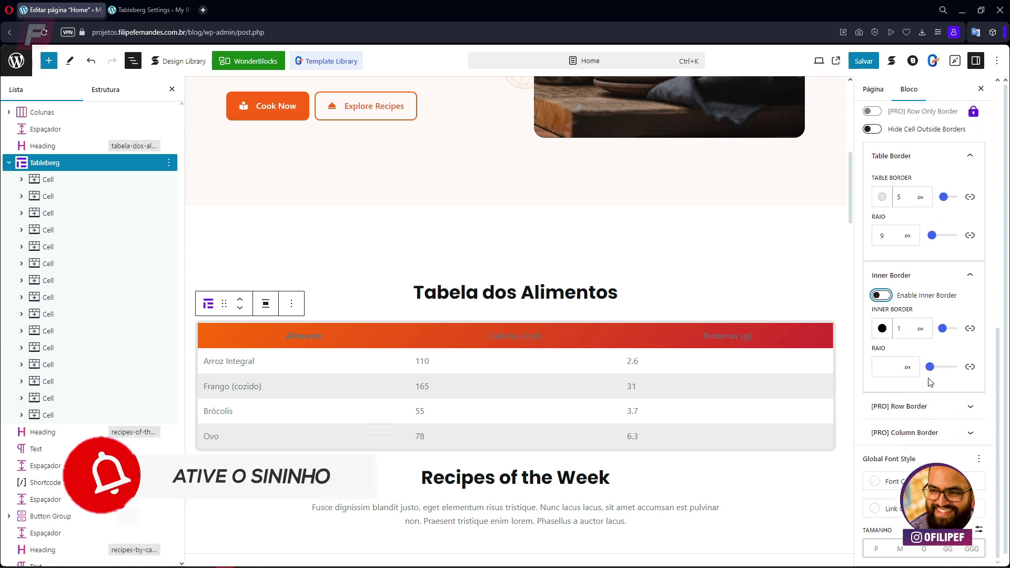
{"action": "left_click", "coordinate": [873, 483]}
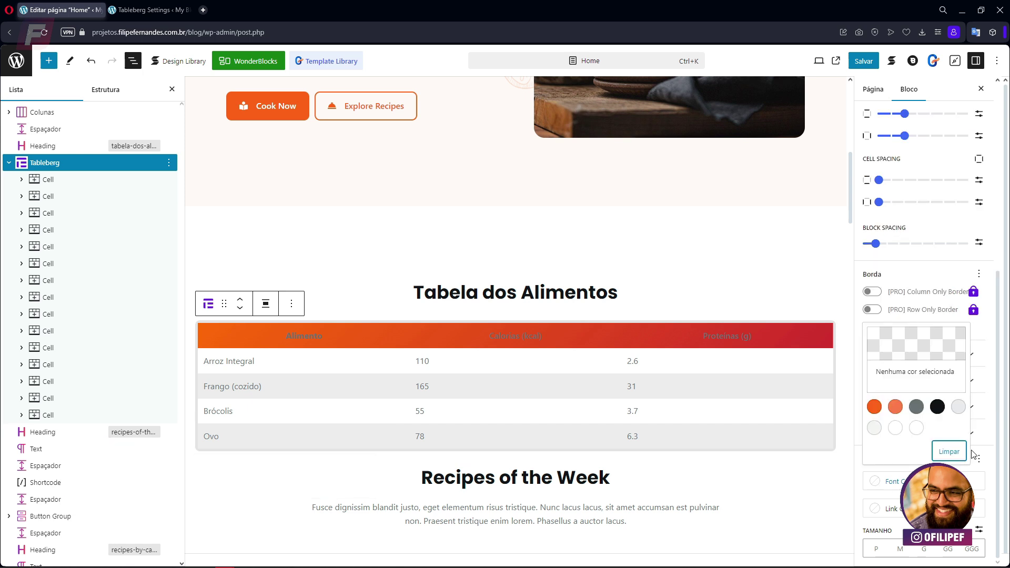
{"action": "left_click", "coordinate": [918, 406]}
{"action": "left_click", "coordinate": [937, 407]}
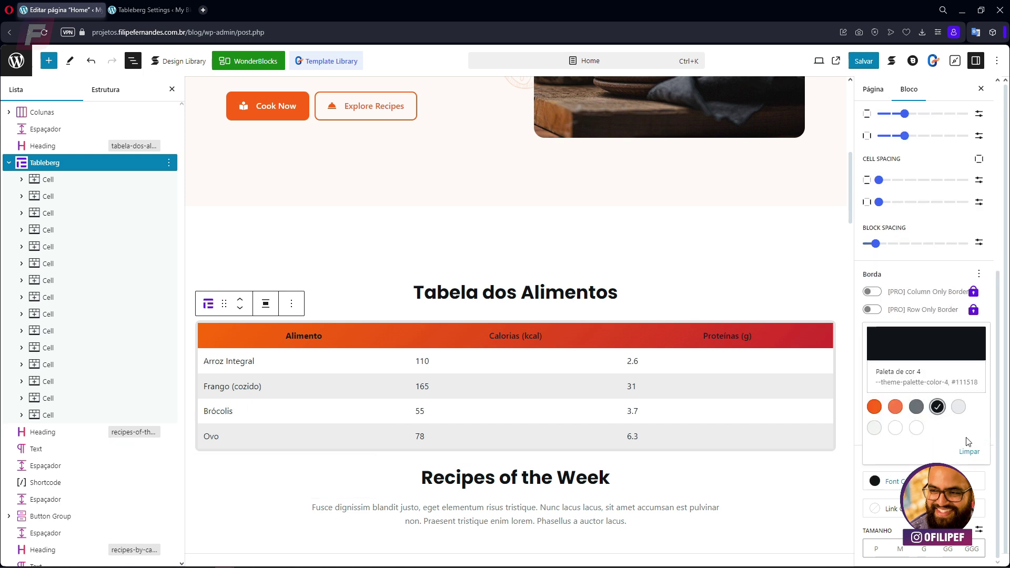
{"action": "left_click", "coordinate": [959, 470]}
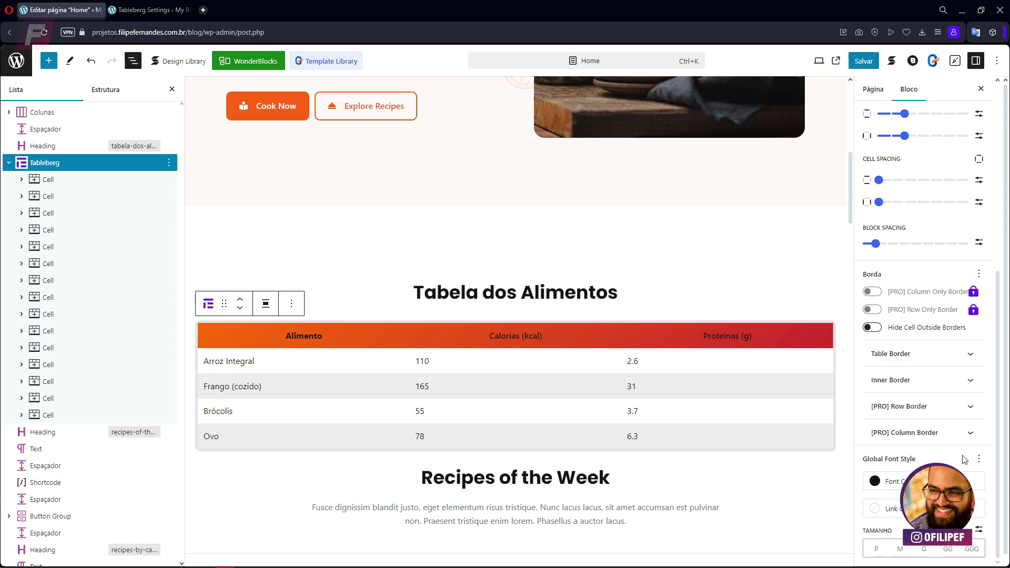
- Try the M, G and P preset sizes for the table's global font and select M
{"action": "left_click", "coordinate": [904, 549]}
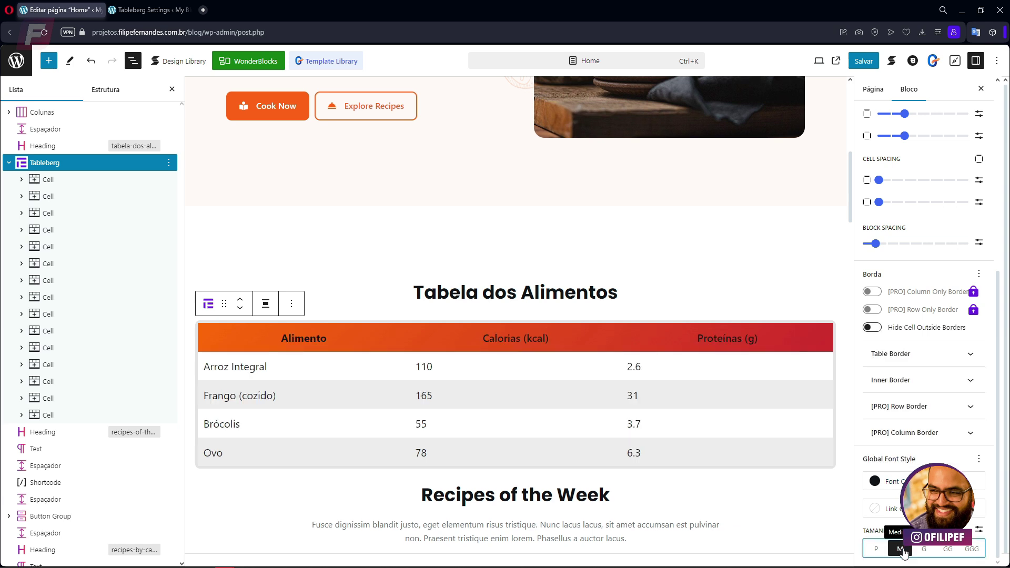
{"action": "left_click", "coordinate": [924, 550]}
{"action": "left_click", "coordinate": [876, 550]}
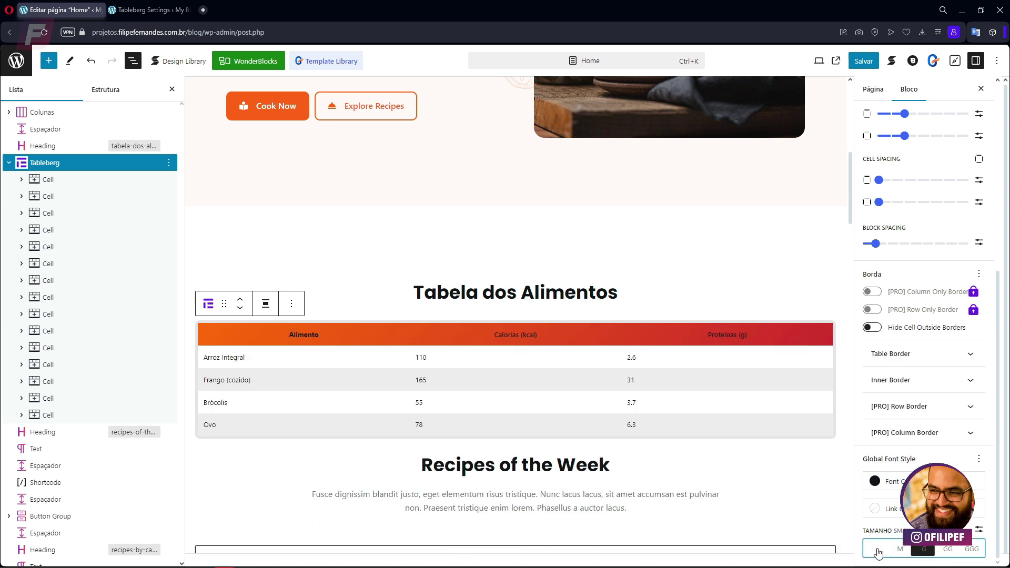
{"action": "left_click", "coordinate": [903, 550]}
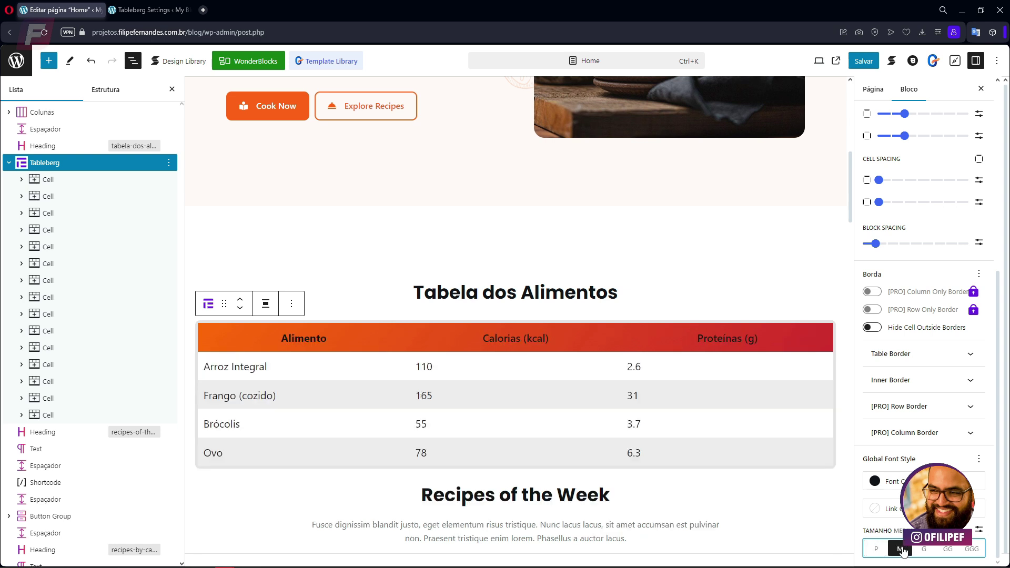
{"action": "left_click", "coordinate": [875, 550]}
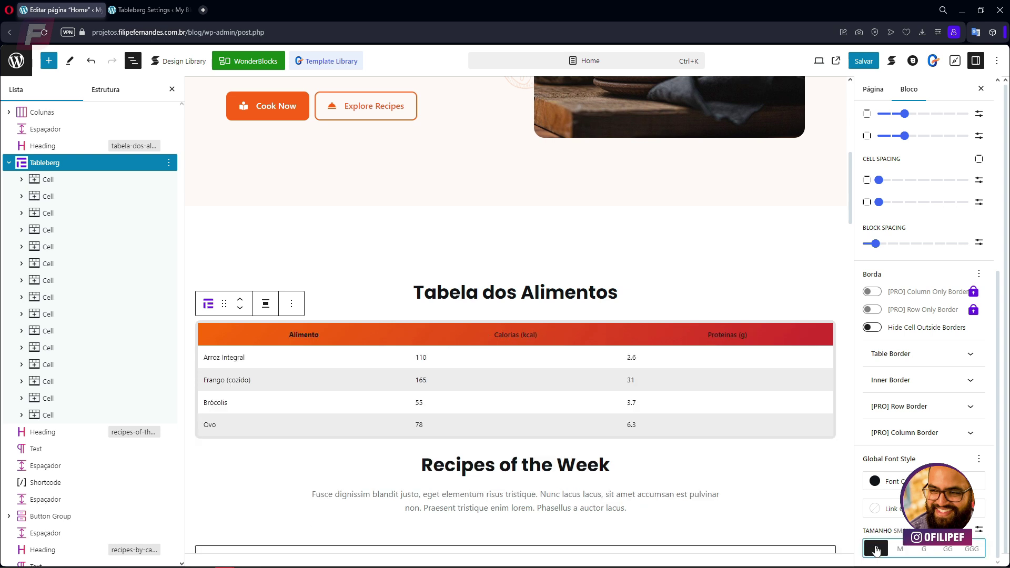
{"action": "left_click", "coordinate": [899, 550]}
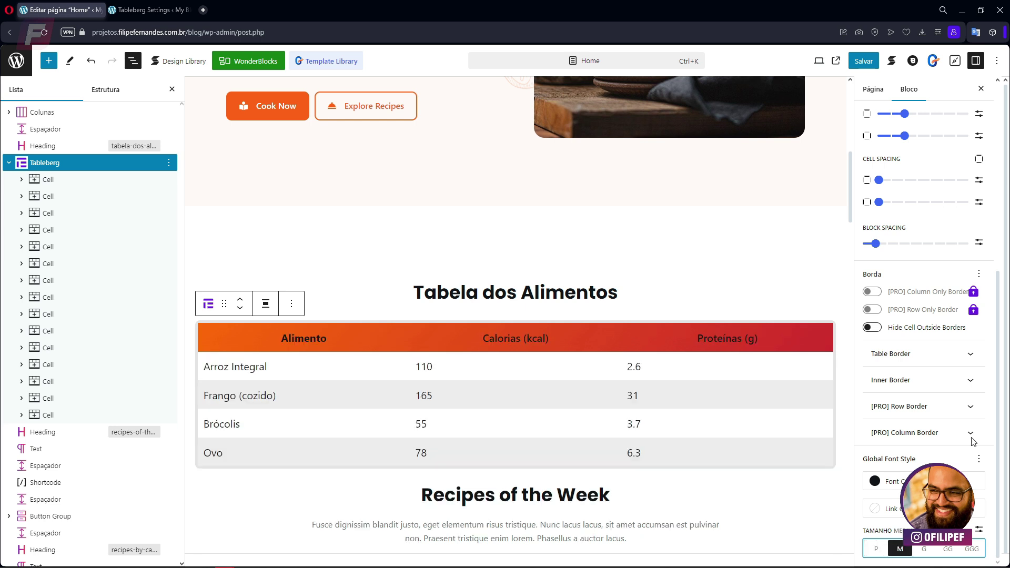
- Set a custom global font size of 14 px for the table text
{"action": "left_click", "coordinate": [979, 531]}
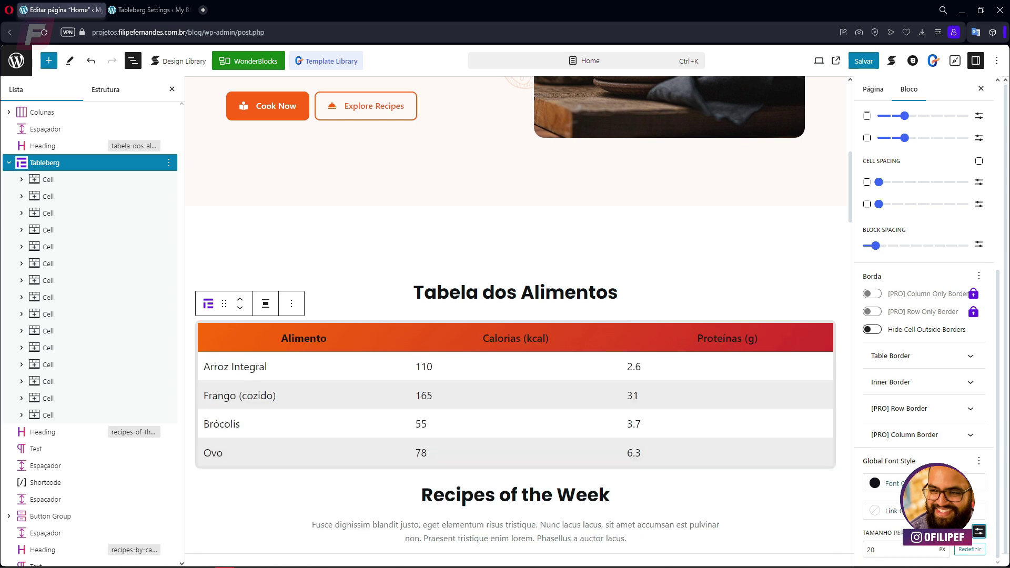
{"action": "left_click_drag", "start_coordinate": [896, 547], "coordinate": [862, 548]}
{"action": "type", "text": "12"}
{"action": "key", "text": "Up"}
{"action": "key", "text": "Up"}
{"action": "key", "text": "Up"}
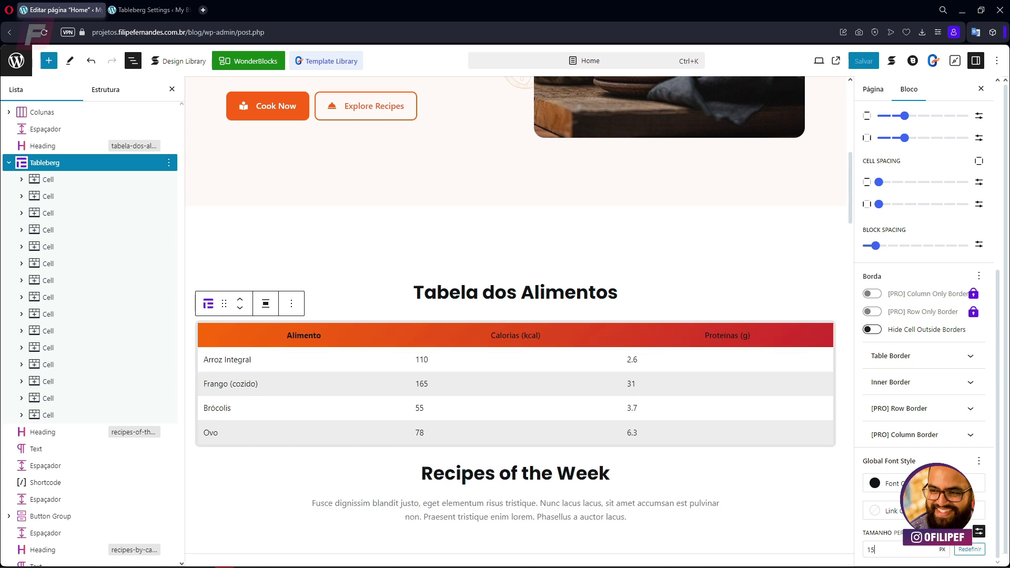
{"action": "key", "text": "Down"}
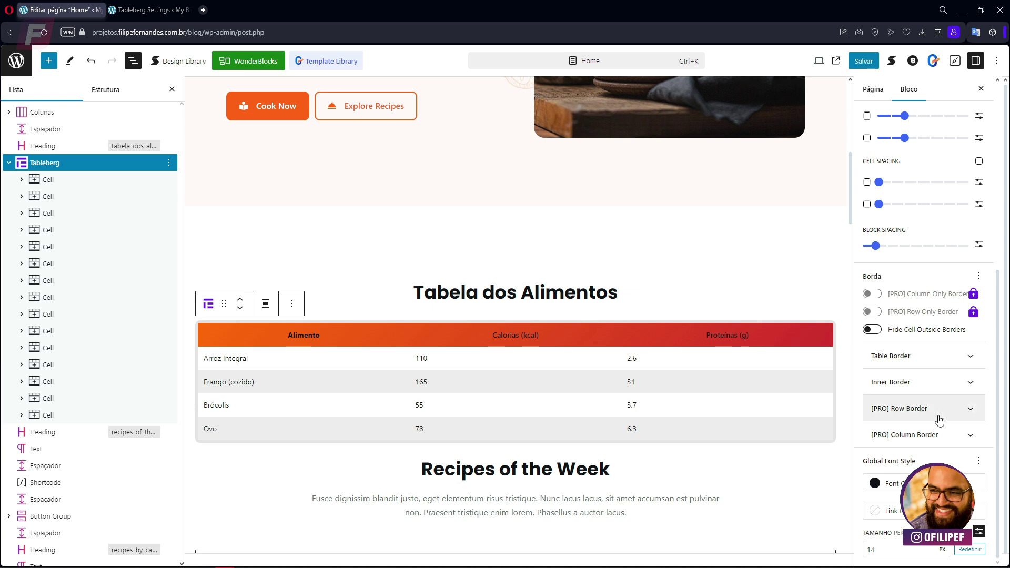
- Look over the PRO column border options, the Global Font Style reset options and the table's color and spacing settings
{"action": "left_click", "coordinate": [971, 436]}
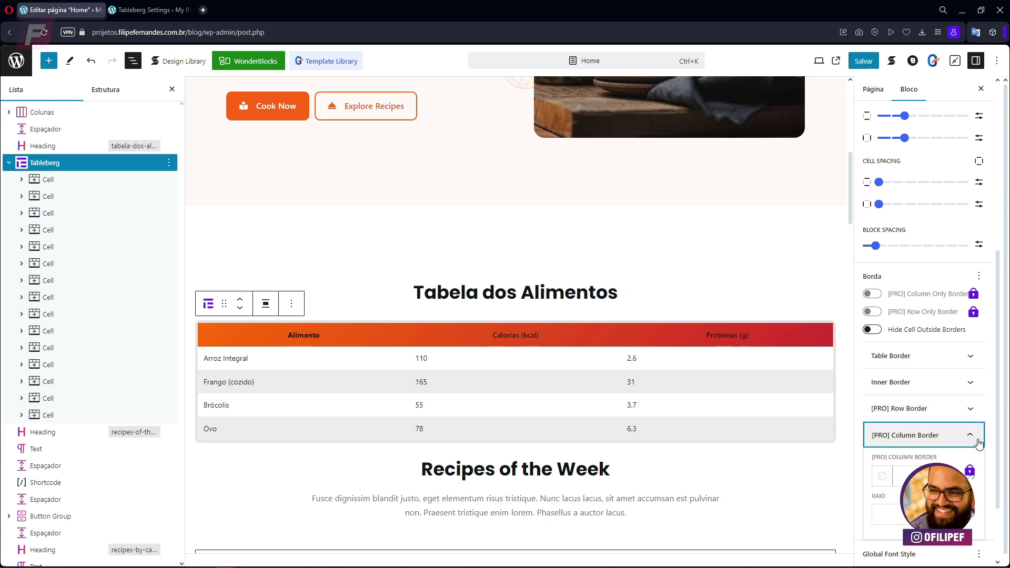
{"action": "left_click", "coordinate": [971, 438]}
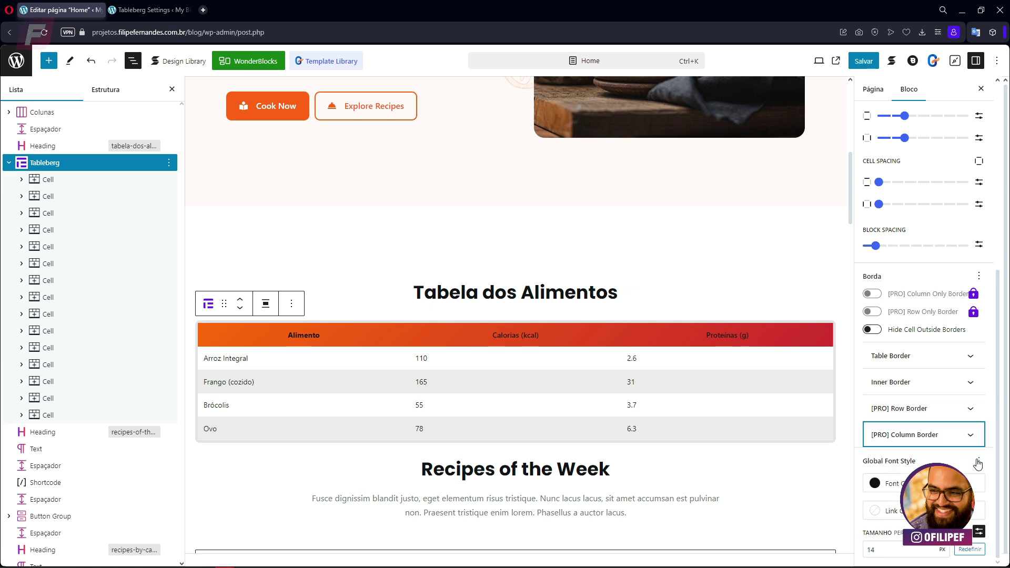
{"action": "left_click", "coordinate": [978, 462]}
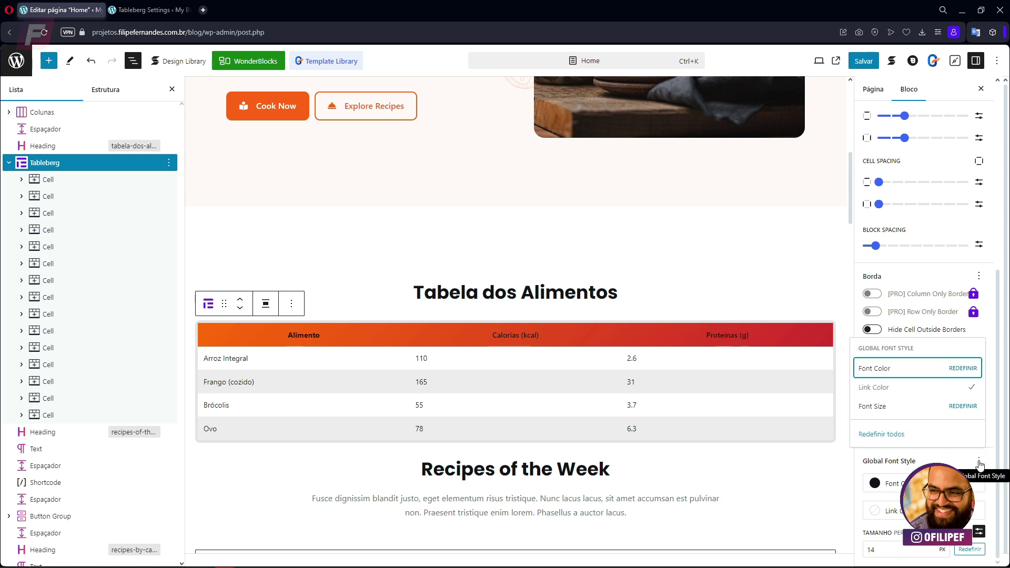
{"action": "left_click", "coordinate": [979, 463]}
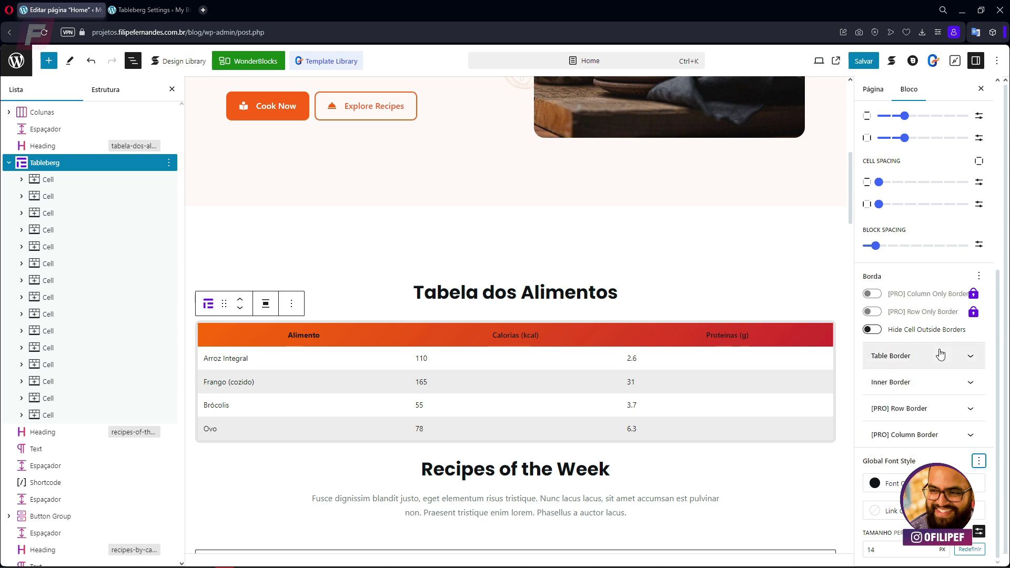
{"action": "scroll", "coordinate": [940, 355], "scroll_direction": "up", "scroll_amount": 2}
{"action": "scroll", "coordinate": [939, 356], "scroll_direction": "up", "scroll_amount": 4}
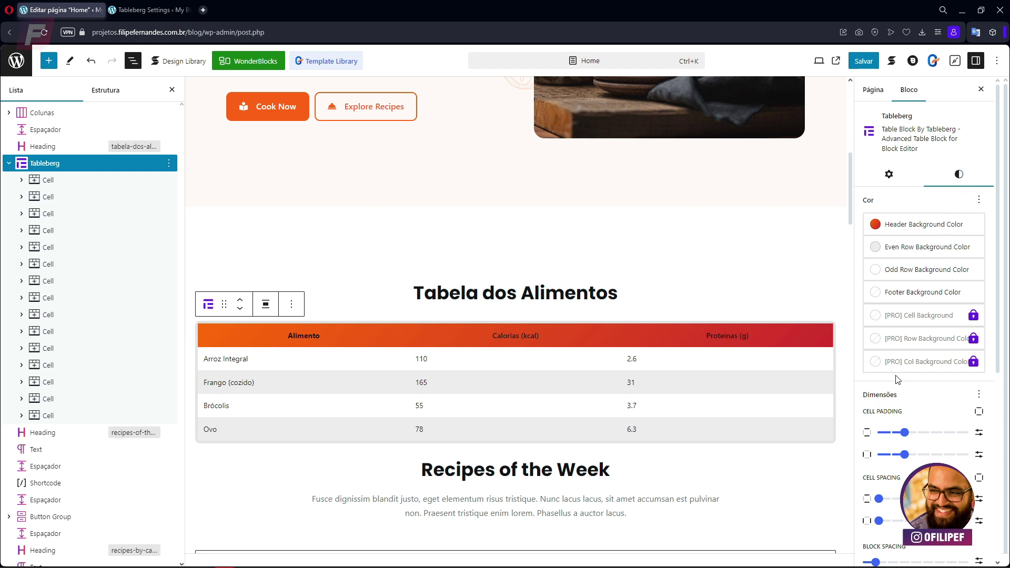
{"action": "scroll", "coordinate": [906, 391], "scroll_direction": "down", "scroll_amount": 2}
{"action": "scroll", "coordinate": [897, 347], "scroll_direction": "down", "scroll_amount": 5}
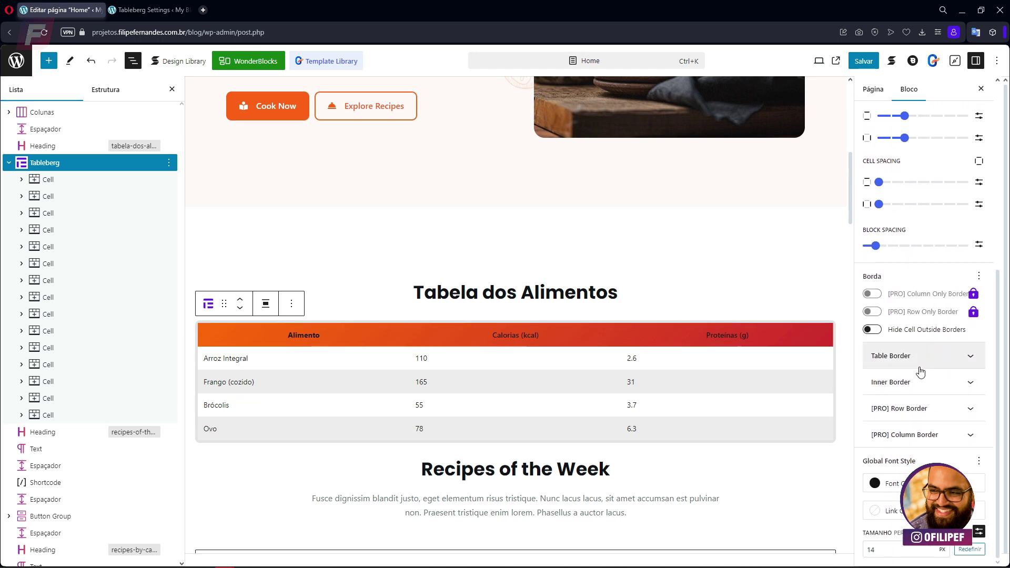
- Examine the PRO row border options, dismiss the upgrade offer, and review the inner border settings
{"action": "left_click", "coordinate": [940, 415]}
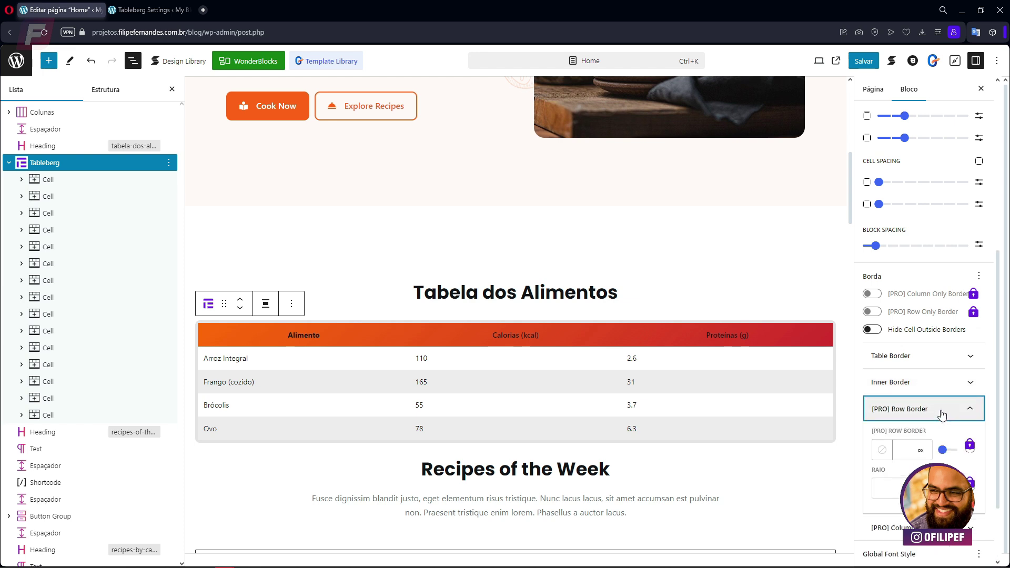
{"action": "left_click", "coordinate": [948, 449]}
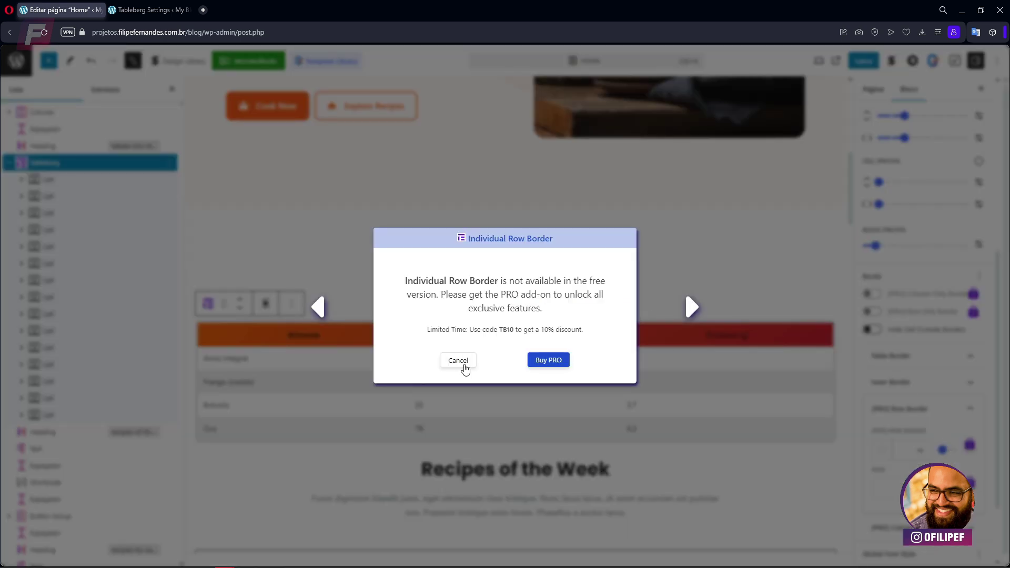
{"action": "left_click", "coordinate": [459, 361]}
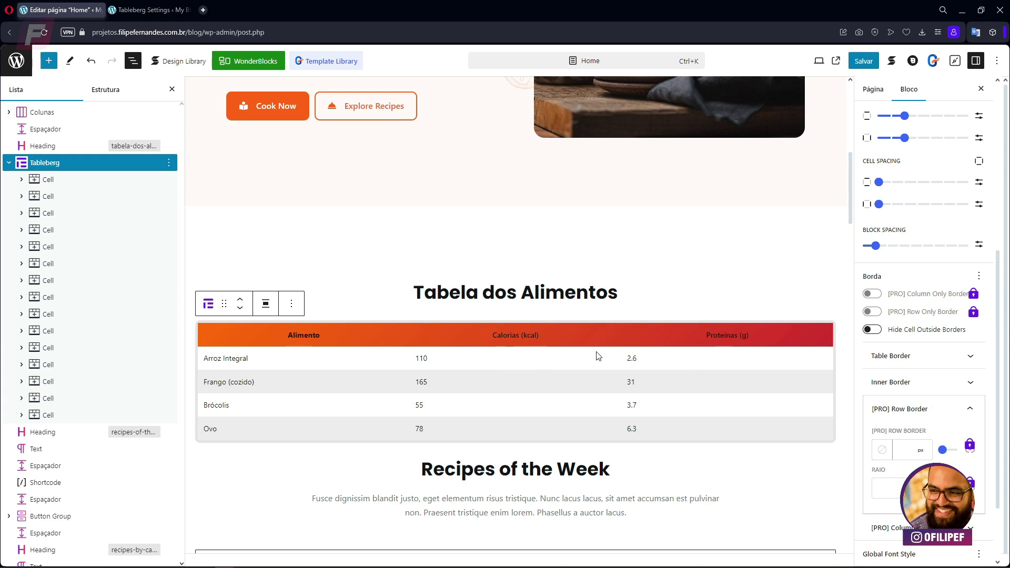
{"action": "scroll", "coordinate": [597, 356], "scroll_direction": "down", "scroll_amount": 2}
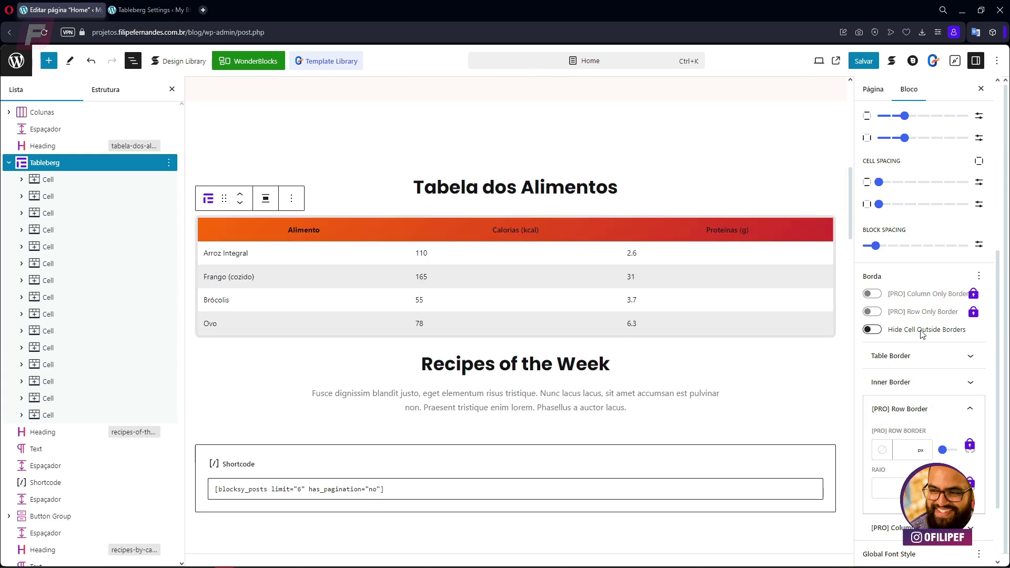
{"action": "left_click", "coordinate": [919, 383]}
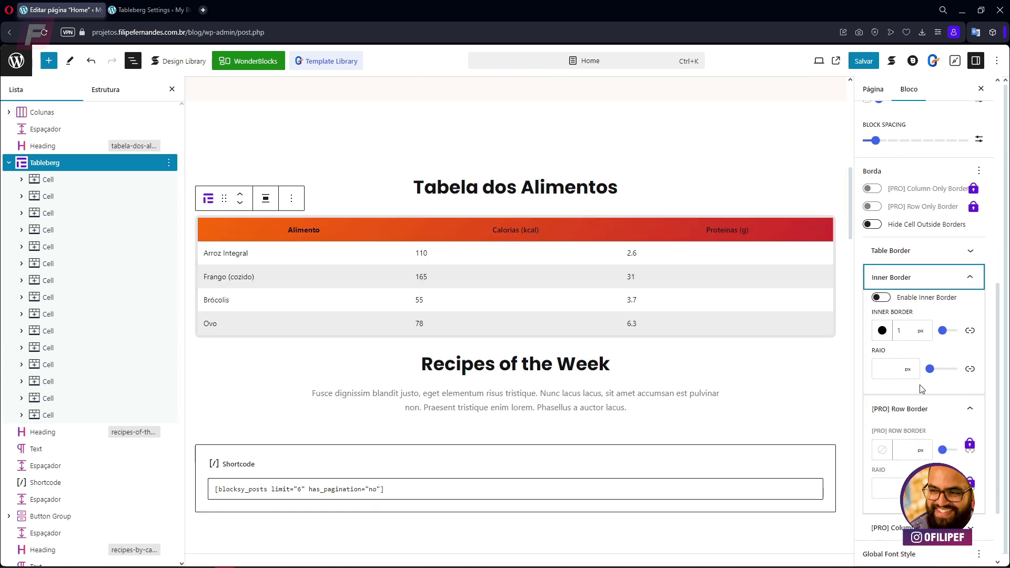
{"action": "scroll", "coordinate": [922, 389], "scroll_direction": "down", "scroll_amount": 2}
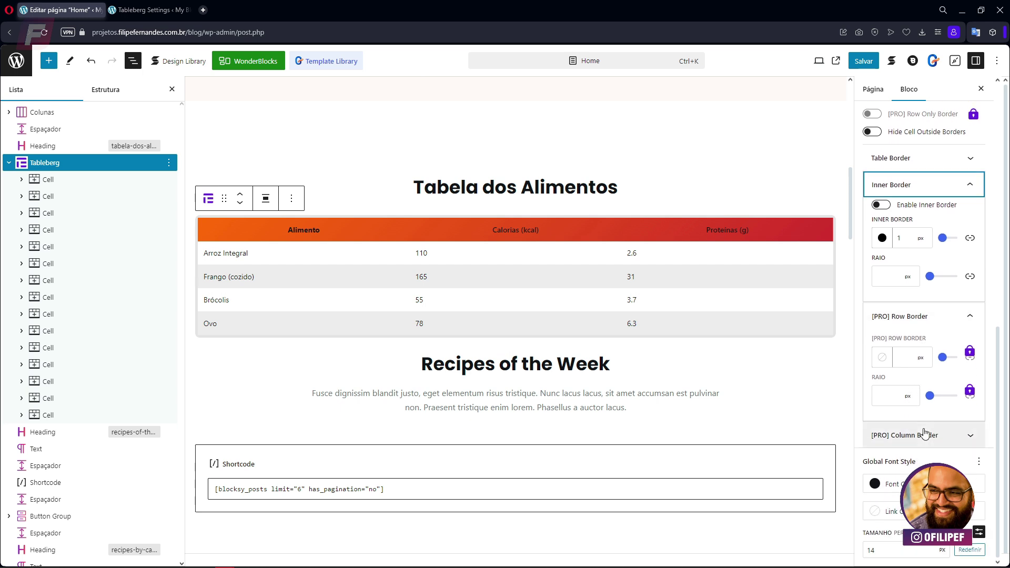
{"action": "scroll", "coordinate": [924, 433], "scroll_direction": "up", "scroll_amount": 10}
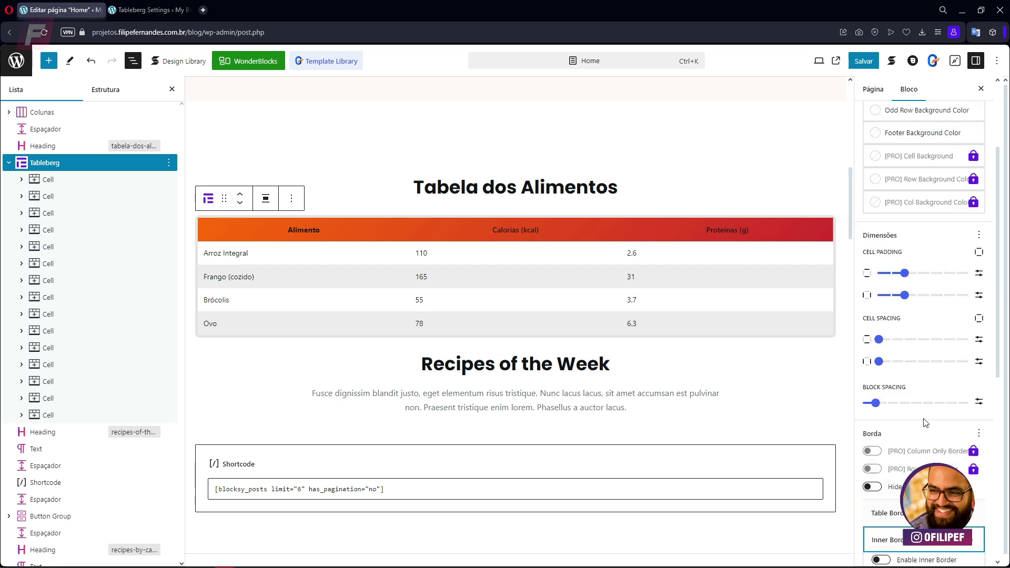
- Insert an Image block below the text in the "Arroz Integral" cell
{"action": "left_click", "coordinate": [323, 231]}
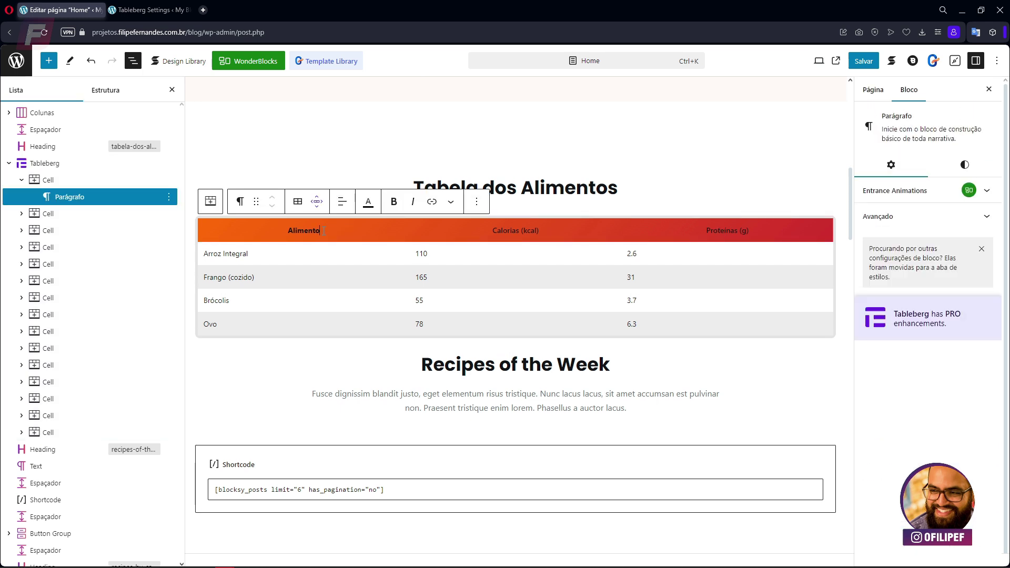
{"action": "left_click", "coordinate": [281, 253]}
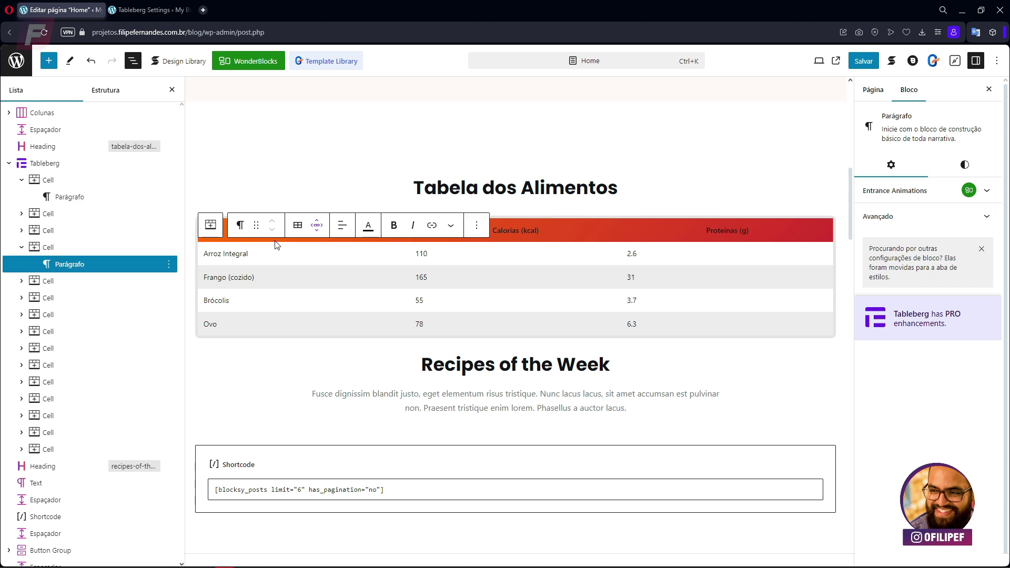
{"action": "left_click", "coordinate": [211, 226]}
{"action": "left_click", "coordinate": [348, 255]}
{"action": "left_click", "coordinate": [50, 250]}
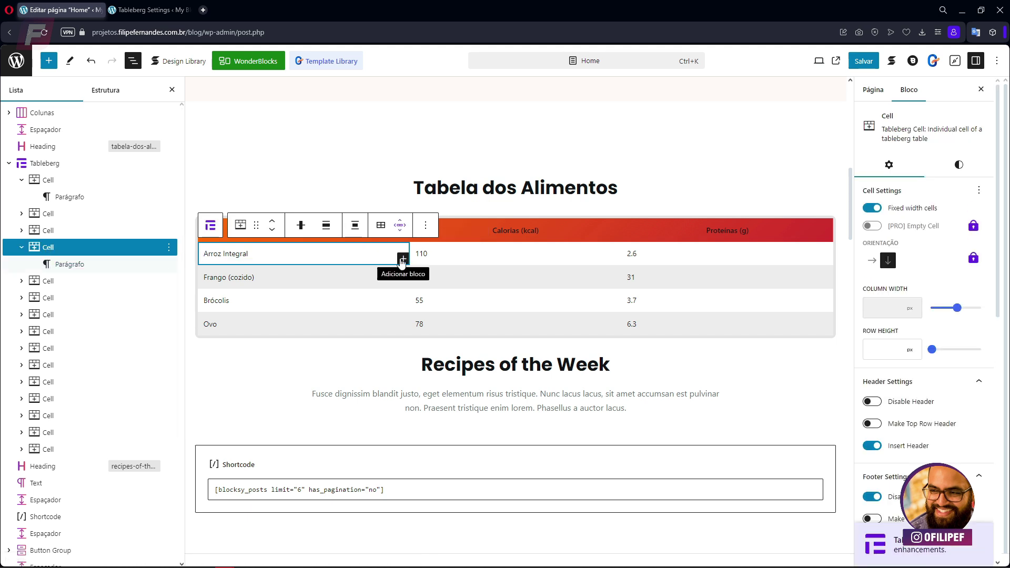
{"action": "left_click", "coordinate": [403, 260]}
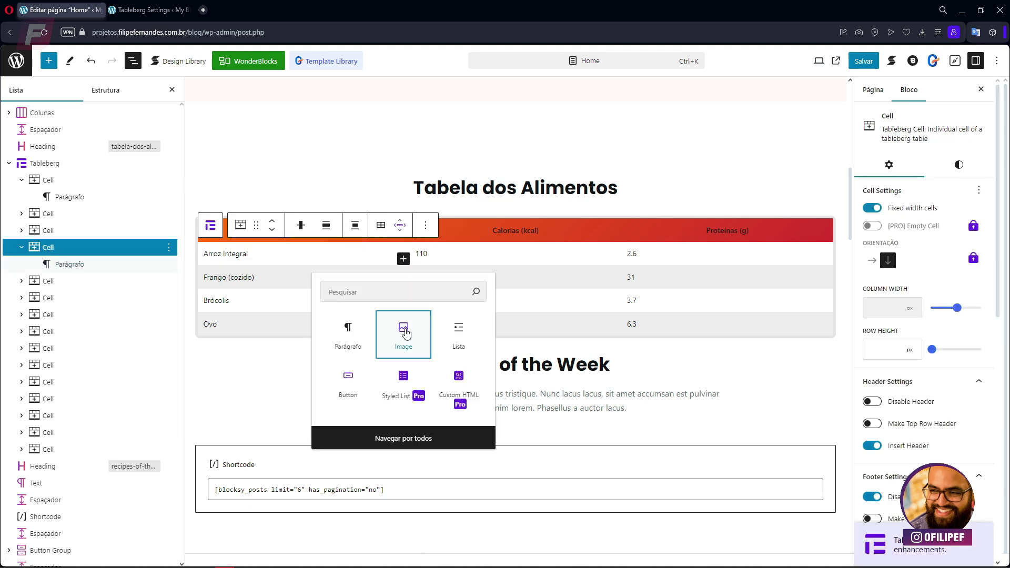
{"action": "left_click", "coordinate": [404, 331]}
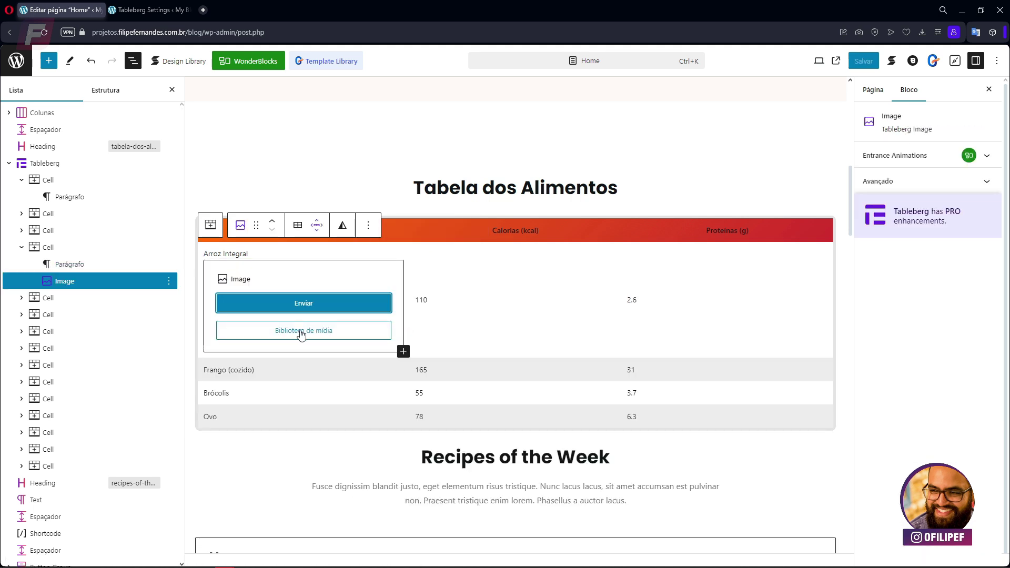
- Fill the image block in the "Arroz Integral" cell with the strawberry salad bowl photo from the media library
{"action": "left_click", "coordinate": [299, 331]}
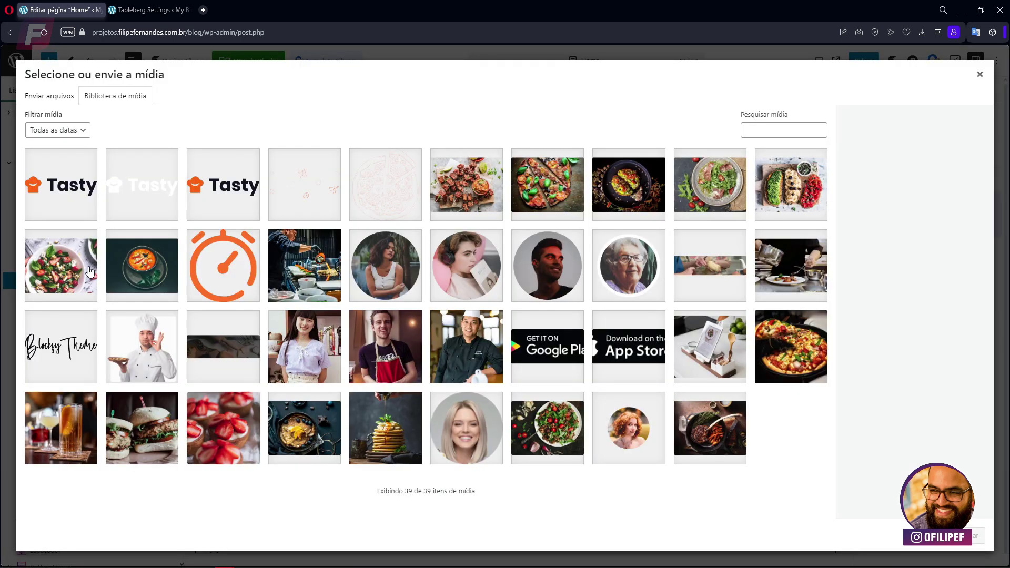
{"action": "left_click", "coordinate": [77, 270]}
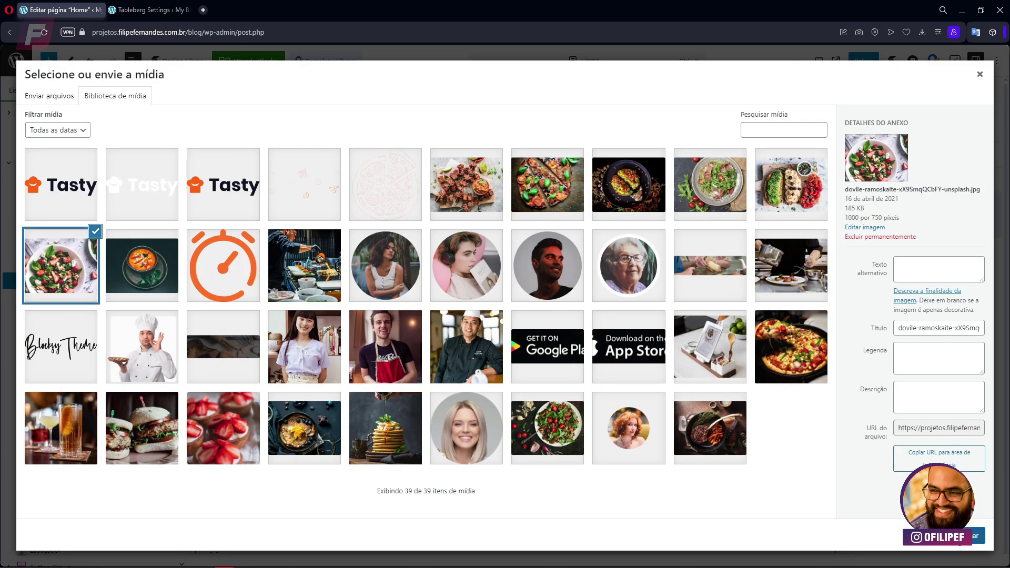
{"action": "left_click", "coordinate": [976, 536]}
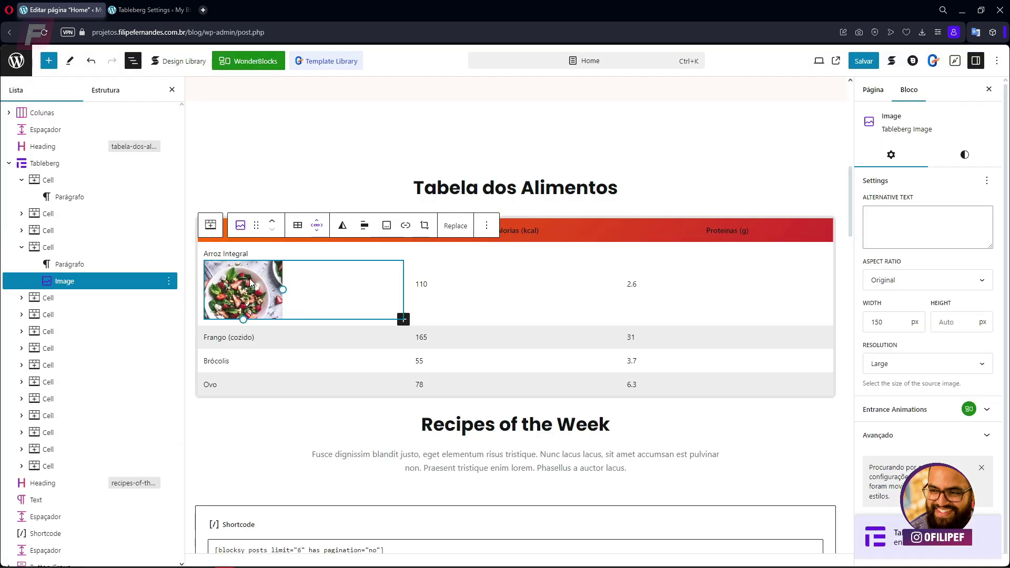
- Center the salad image and the "Arroz Integral" text within their cell
{"action": "left_click", "coordinate": [298, 226]}
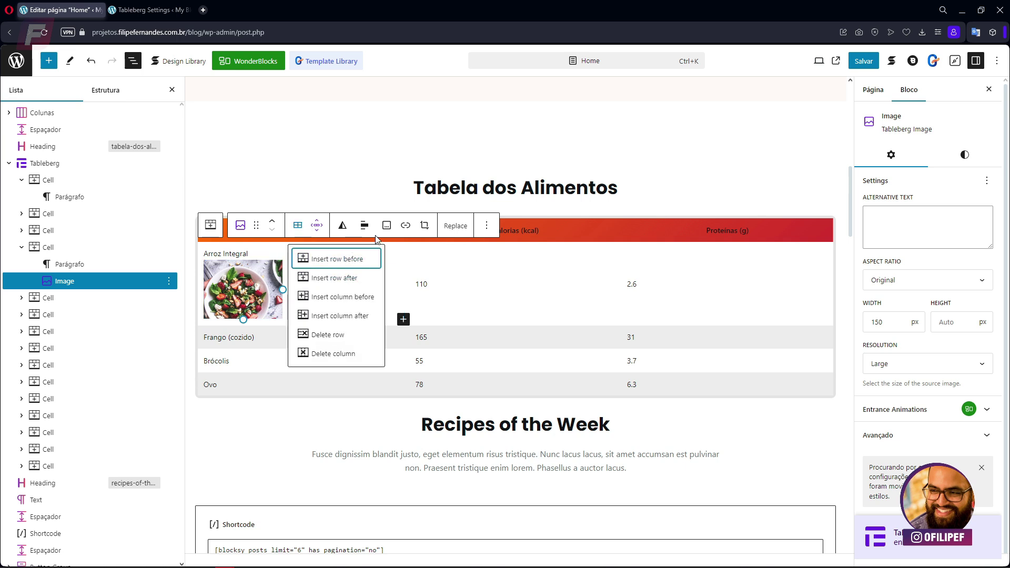
{"action": "left_click", "coordinate": [365, 226]}
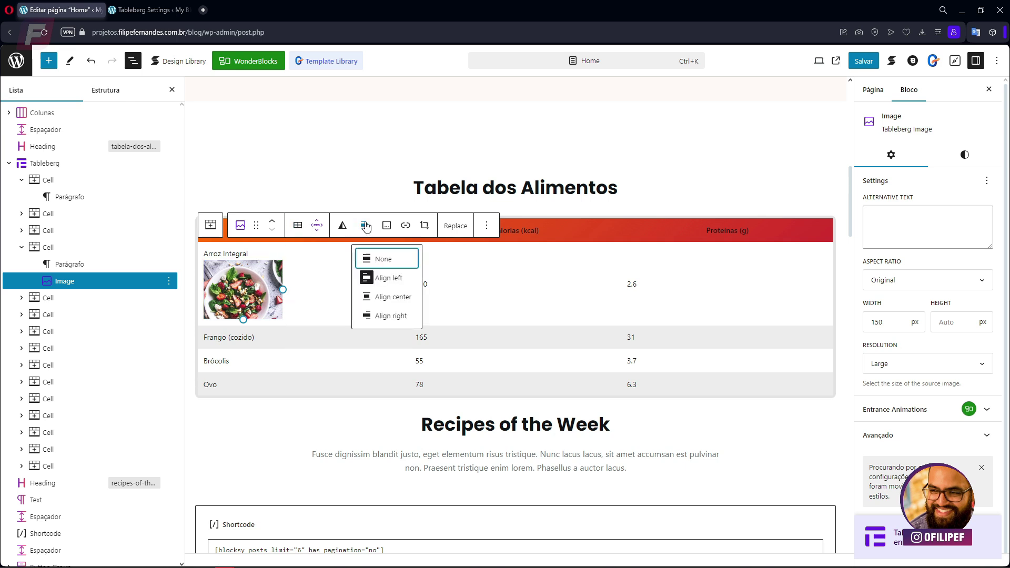
{"action": "left_click", "coordinate": [392, 297]}
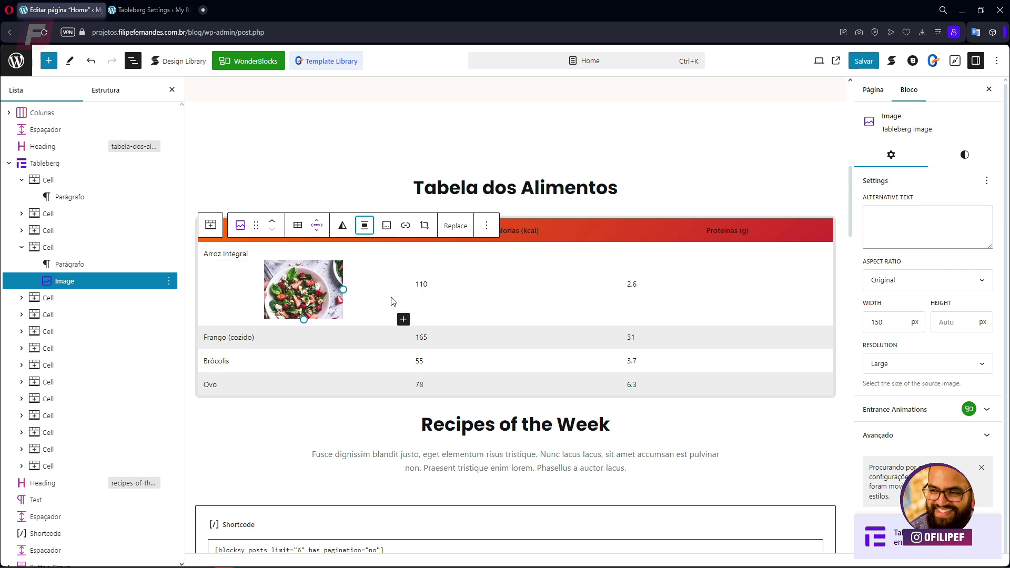
{"action": "left_click", "coordinate": [228, 253]}
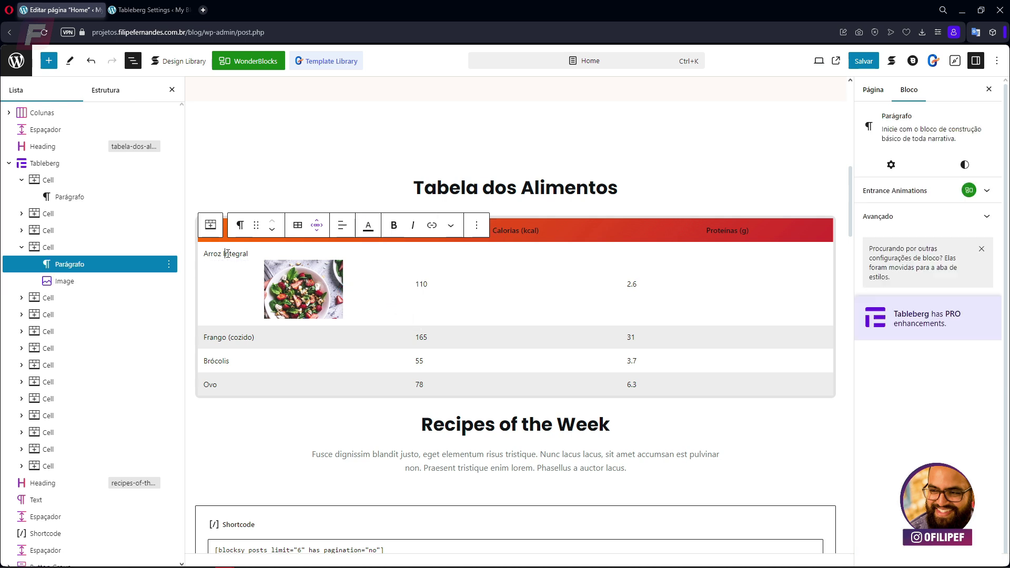
{"action": "left_click", "coordinate": [342, 226]}
{"action": "left_click", "coordinate": [378, 279]}
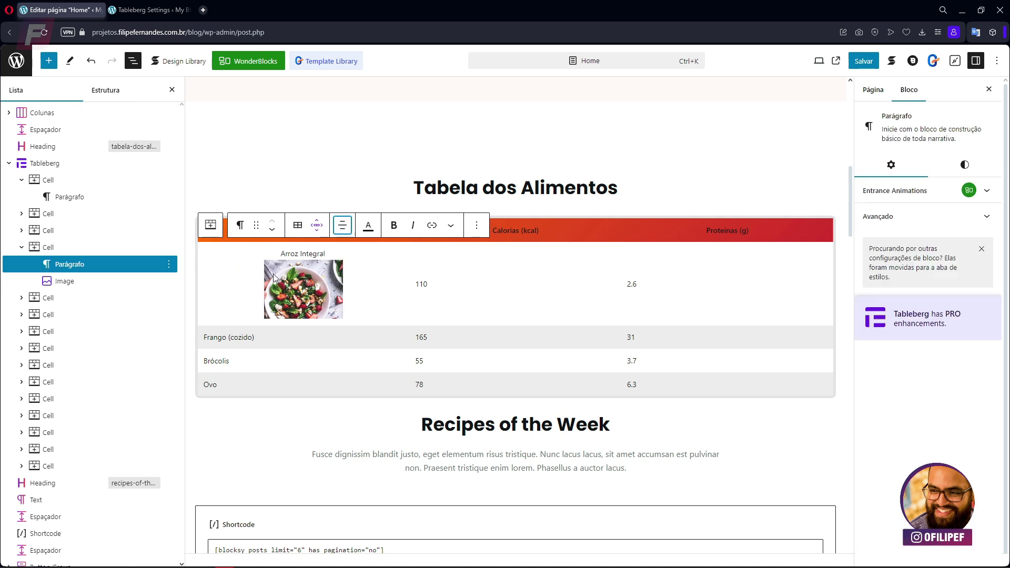
- Set the border radius of the "Arroz Integral" cell's image to 10 px
{"action": "left_click", "coordinate": [313, 286]}
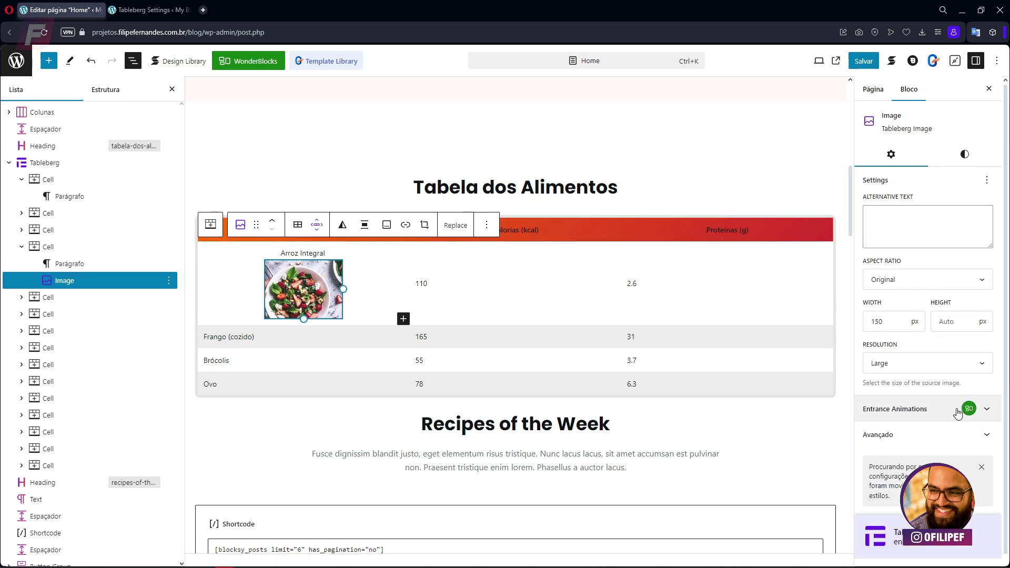
{"action": "left_click", "coordinate": [966, 155]}
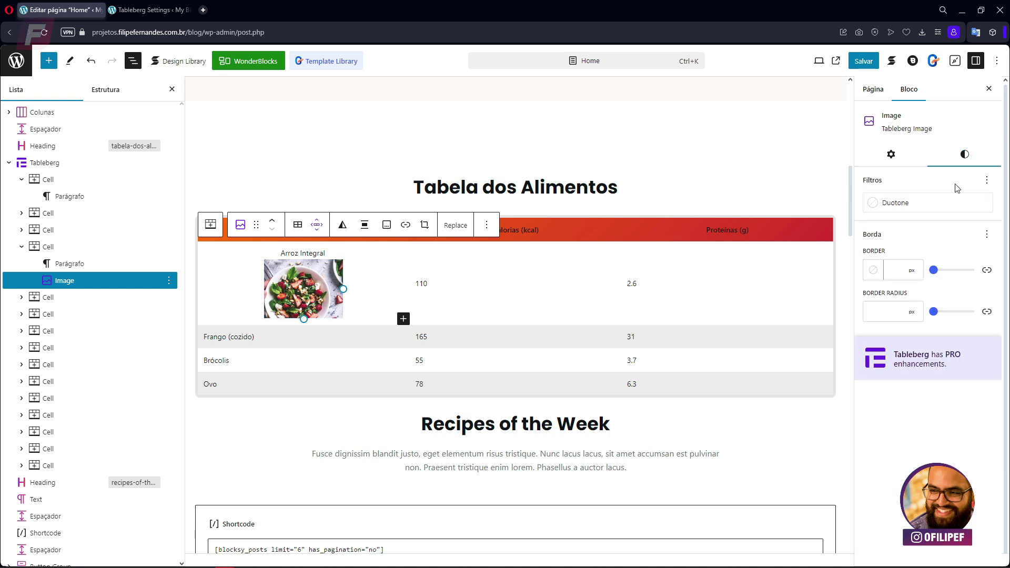
{"action": "left_click_drag", "start_coordinate": [934, 311], "coordinate": [938, 315]}
{"action": "double_click", "coordinate": [863, 311]}
{"action": "type", "text": "10"}
- Center the "Frango (cozido)" text in its cell
{"action": "left_click", "coordinate": [282, 338]}
{"action": "left_click", "coordinate": [340, 309]}
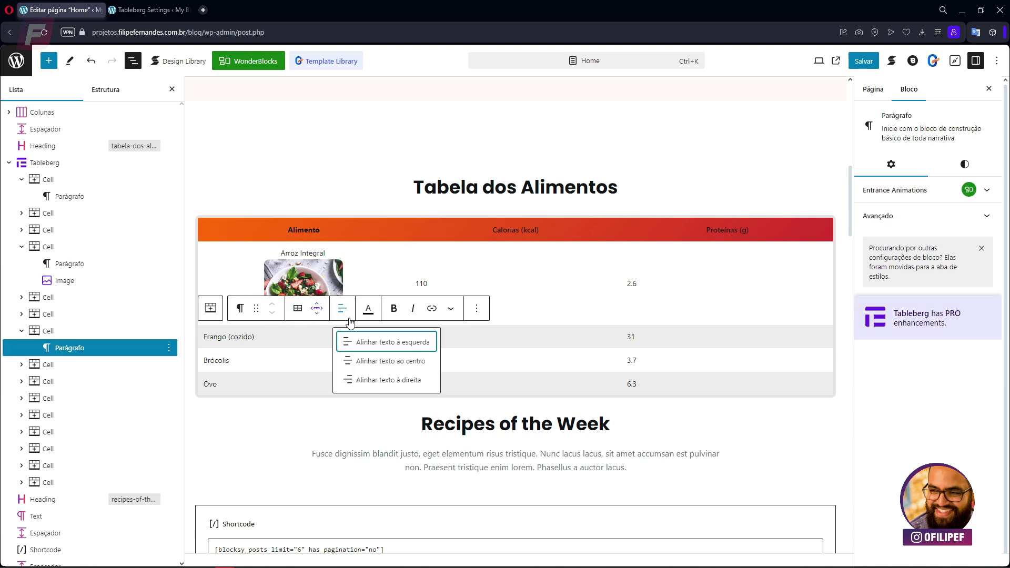
{"action": "left_click", "coordinate": [368, 362]}
{"action": "left_click", "coordinate": [339, 337]}
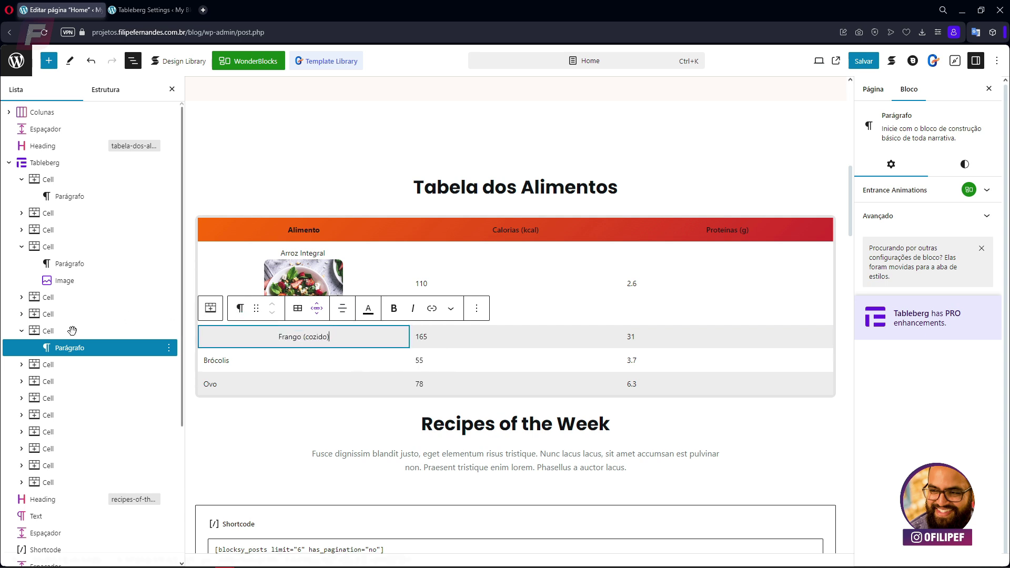
- Insert an Image block below the text in the "Frango (cozido)" cell
{"action": "left_click", "coordinate": [150, 335]}
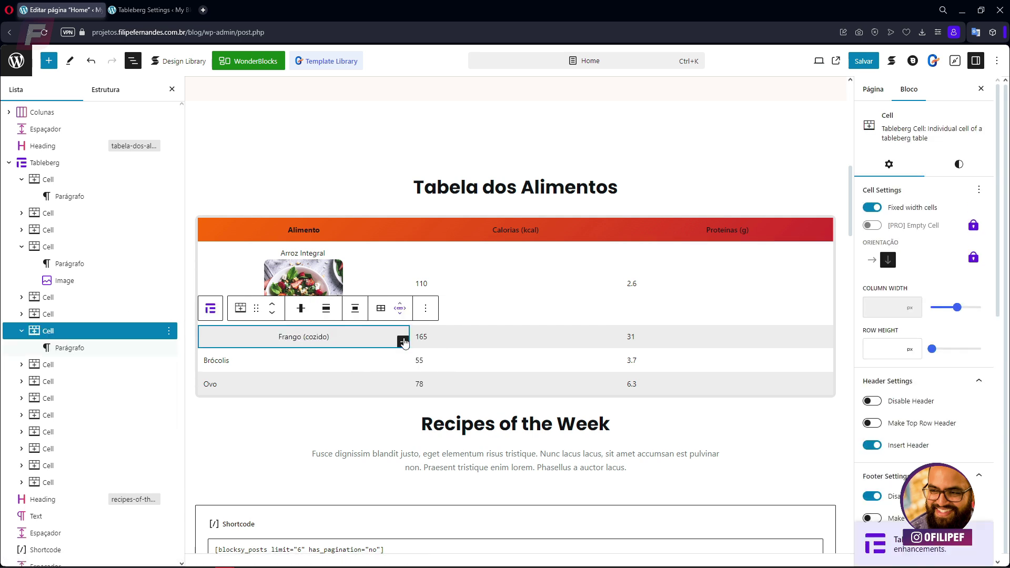
{"action": "left_click", "coordinate": [403, 342]}
{"action": "left_click", "coordinate": [413, 431]}
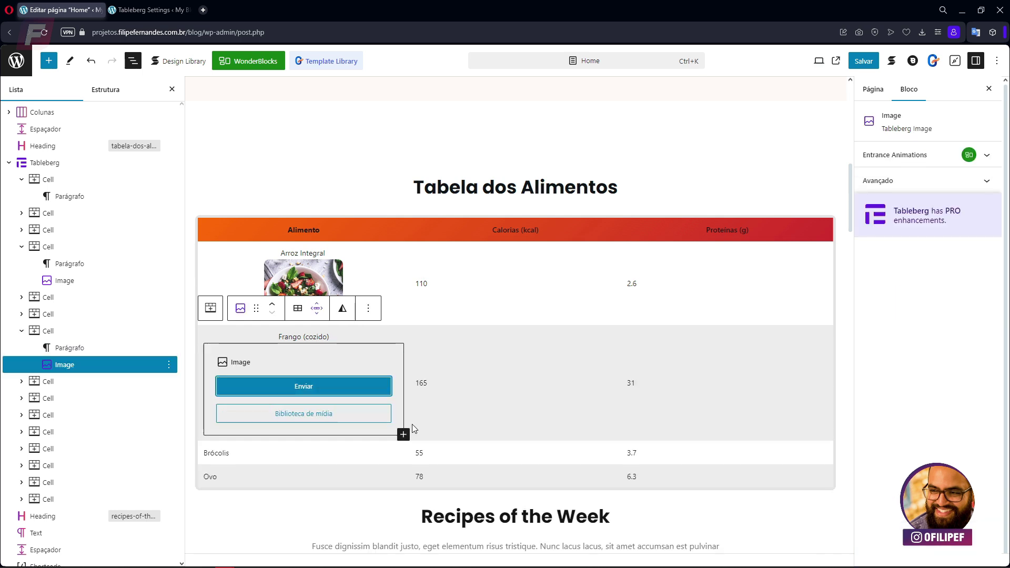
- Fill the "Frango (cozido)" cell's image block with the avocado and tomato toast photo from the media library and center it
{"action": "left_click", "coordinate": [290, 387]}
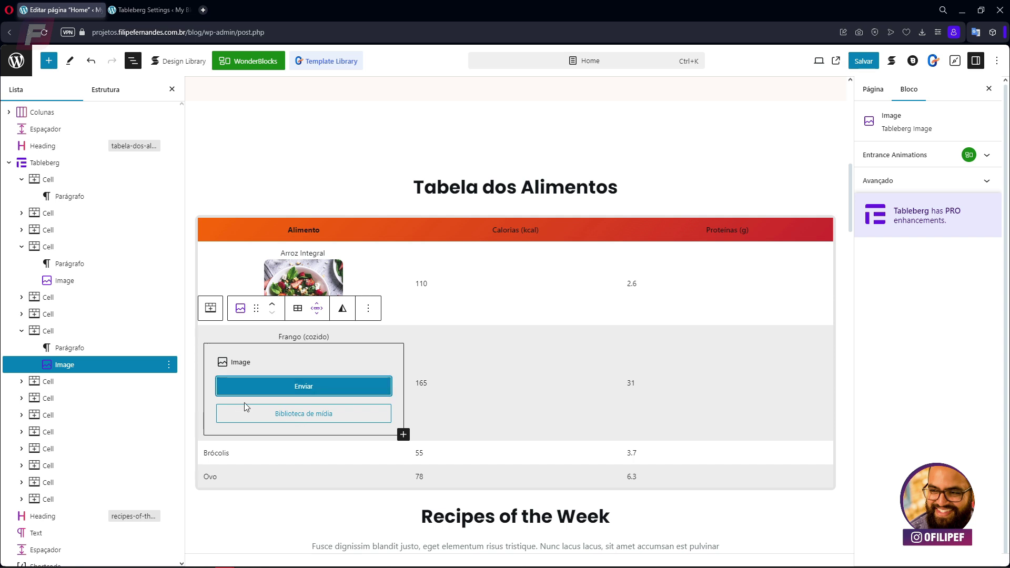
{"action": "left_click", "coordinate": [294, 416]}
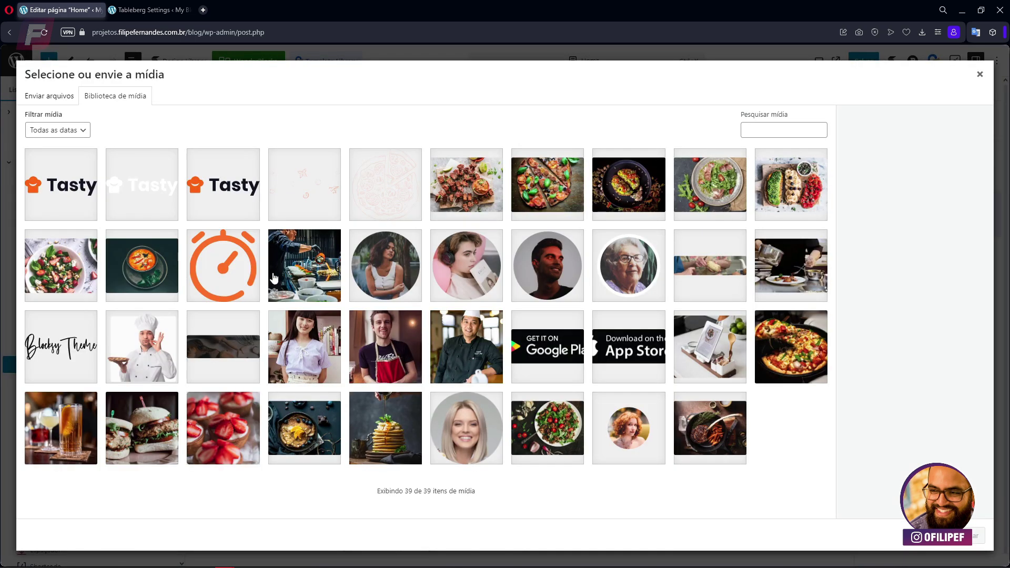
{"action": "left_click", "coordinate": [794, 182]}
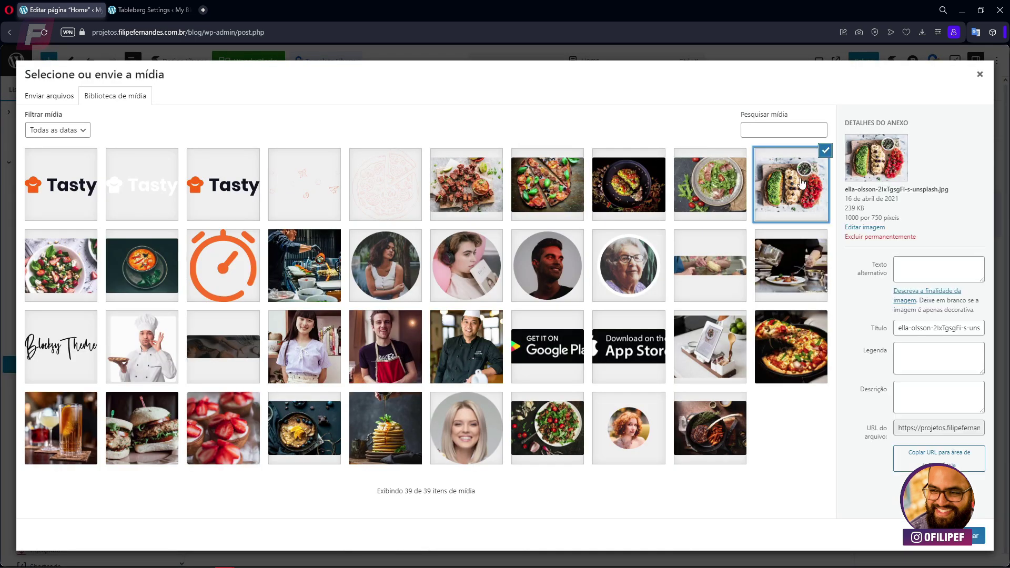
{"action": "left_click", "coordinate": [974, 536]}
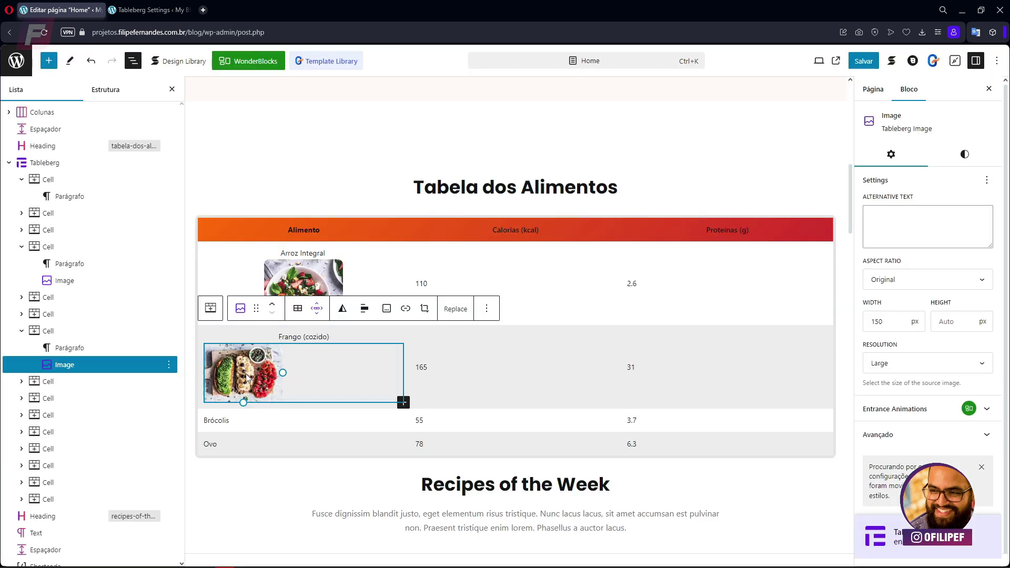
{"action": "left_click", "coordinate": [364, 309]}
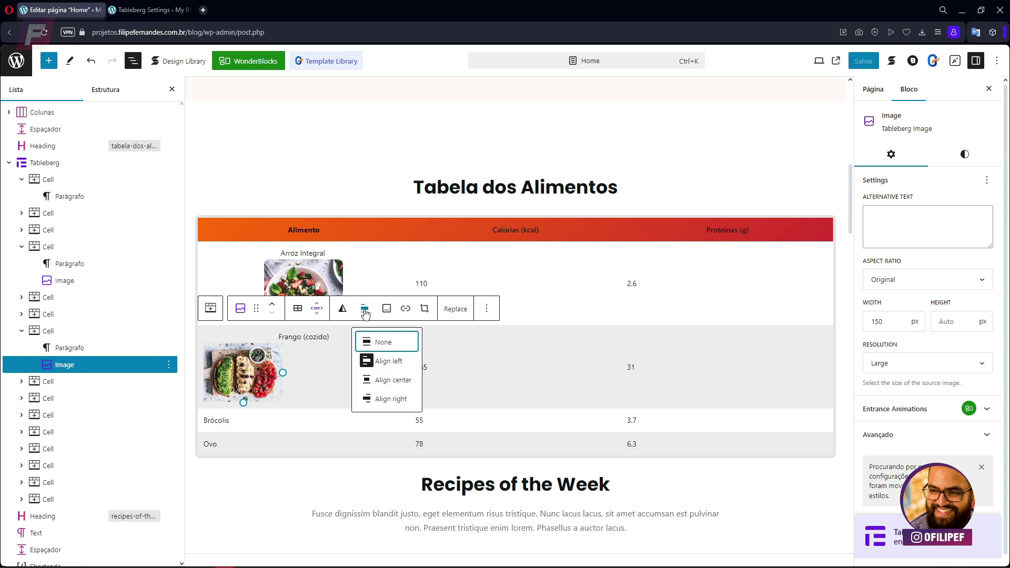
{"action": "left_click", "coordinate": [392, 380]}
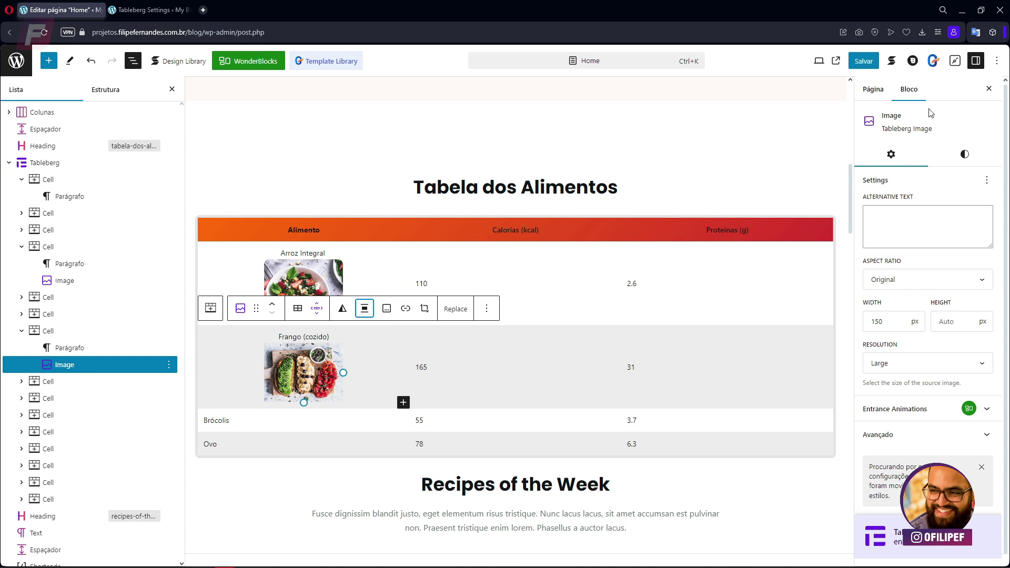
- Set the border radius of the "Frango (cozido)" cell's image to 10 px
{"action": "left_click", "coordinate": [301, 364]}
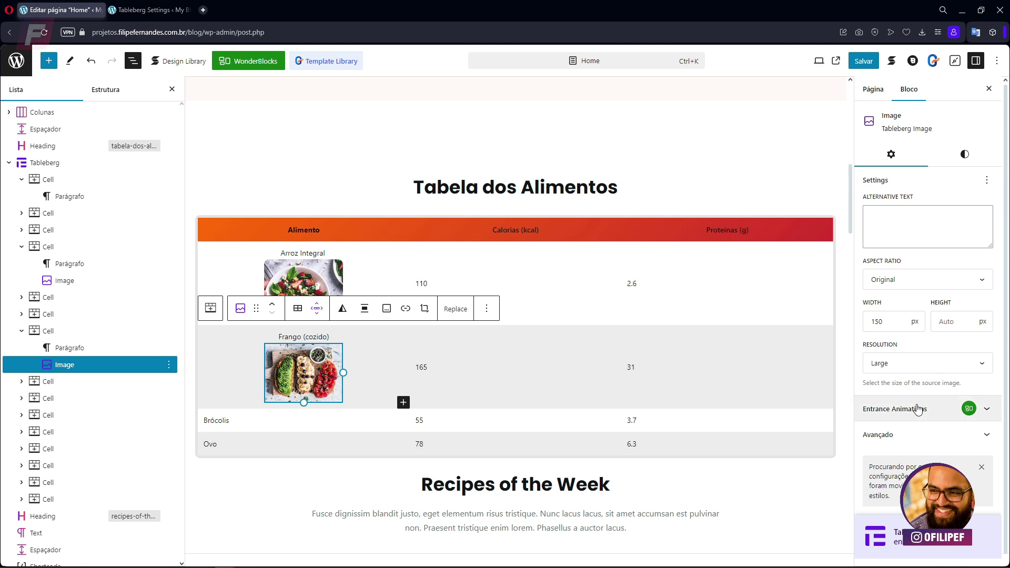
{"action": "left_click", "coordinate": [965, 154]}
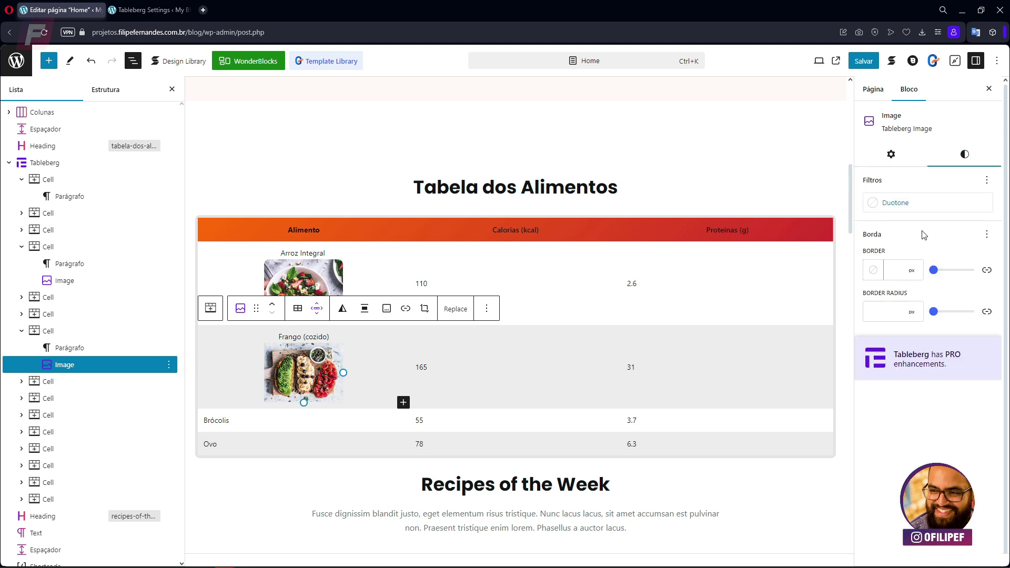
{"action": "left_click", "coordinate": [883, 311]}
{"action": "type", "text": "10"}
{"action": "left_click", "coordinate": [498, 361]}
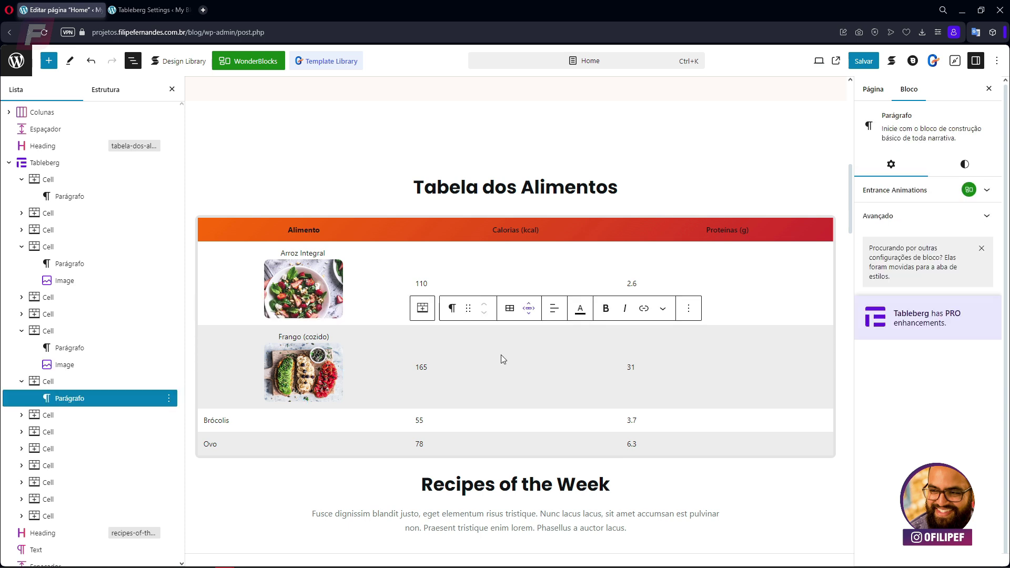
- Look over the blocks that can be added inside the "Brócolis" cell, including the full block library
{"action": "left_click", "coordinate": [336, 417]}
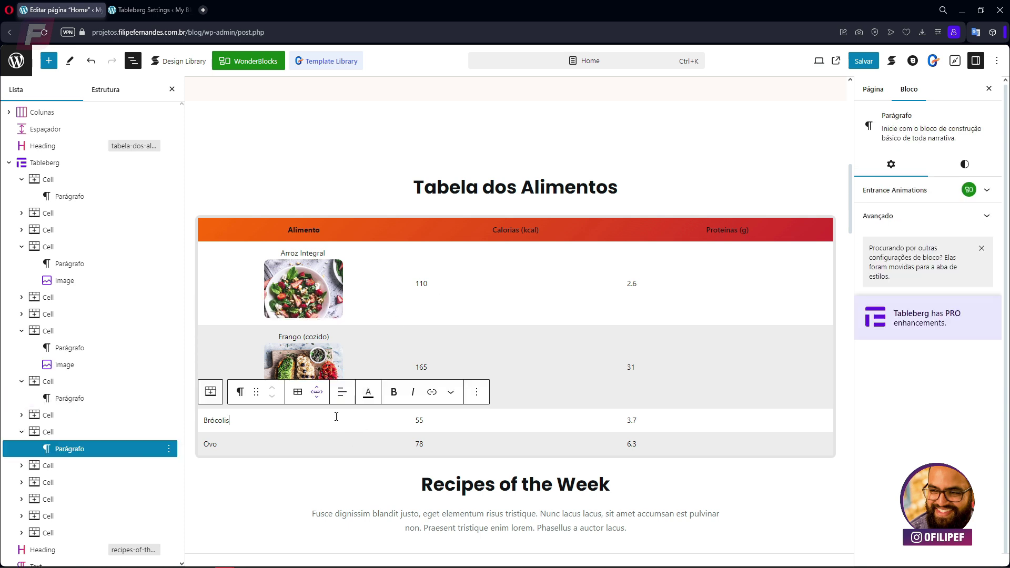
{"action": "left_click", "coordinate": [47, 432]}
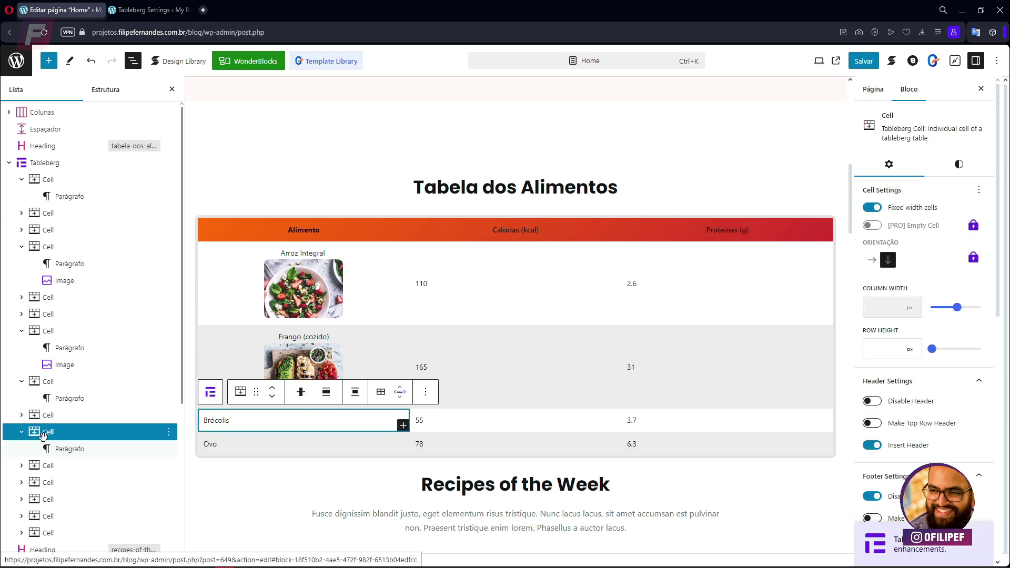
{"action": "left_click", "coordinate": [403, 425]}
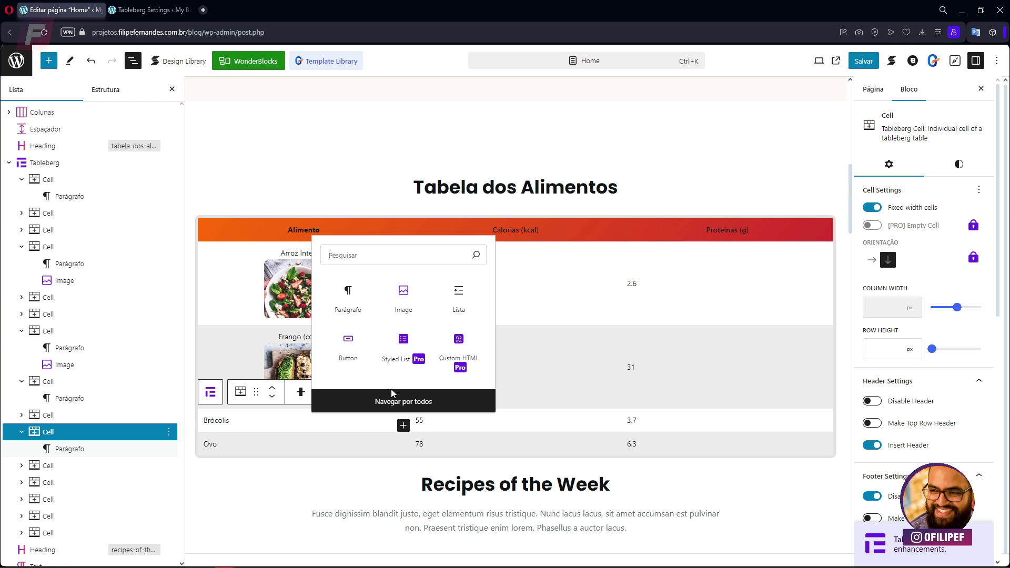
{"action": "left_click", "coordinate": [403, 408]}
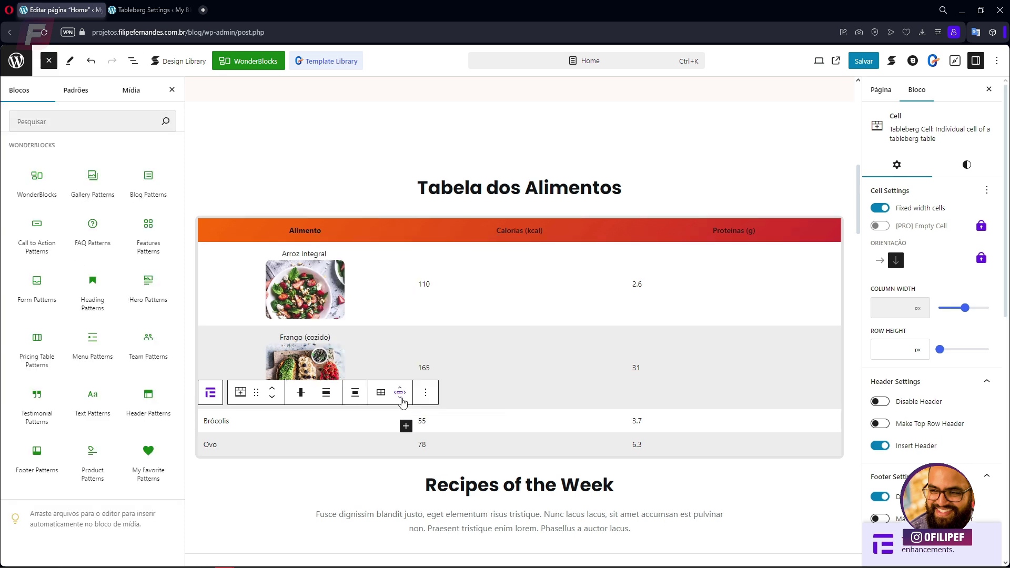
{"action": "scroll", "coordinate": [92, 276], "scroll_direction": "down", "scroll_amount": 7}
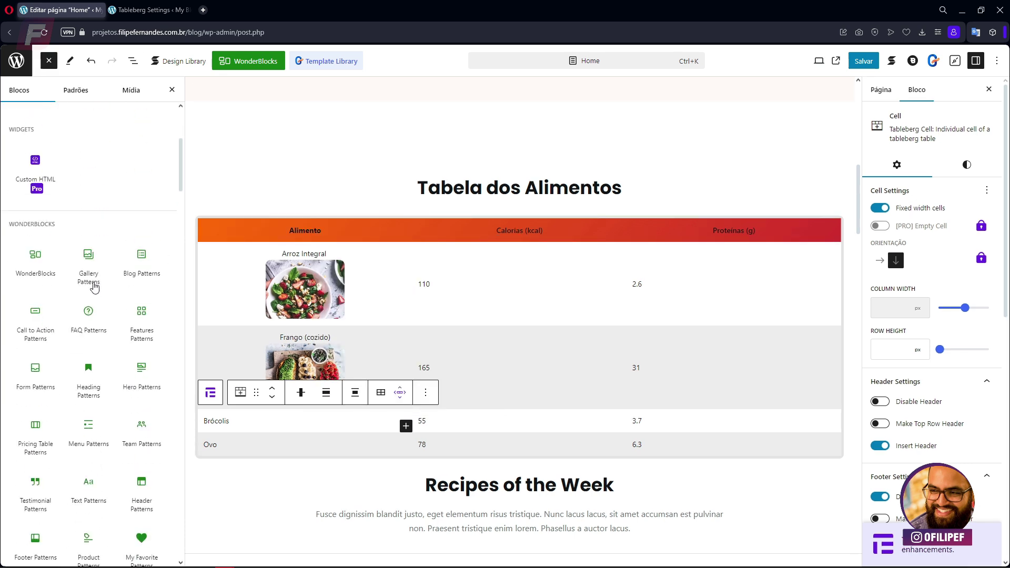
{"action": "scroll", "coordinate": [60, 300], "scroll_direction": "down", "scroll_amount": 3}
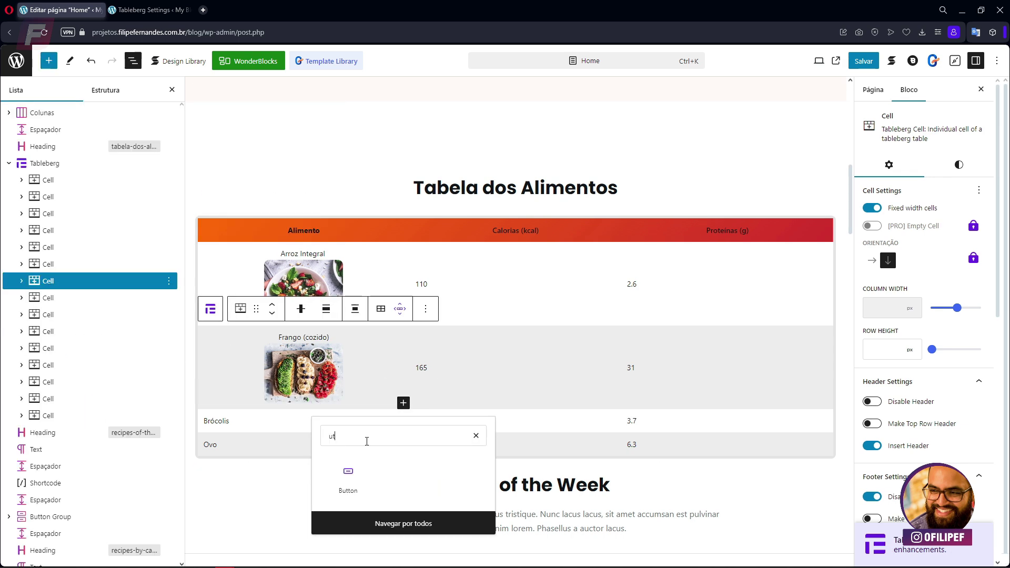
- Insert a Button block below the image in the "Frango (cozido)" cell, centering both the button and its text
{"action": "left_click", "coordinate": [351, 480]}
{"action": "left_click", "coordinate": [352, 476]}
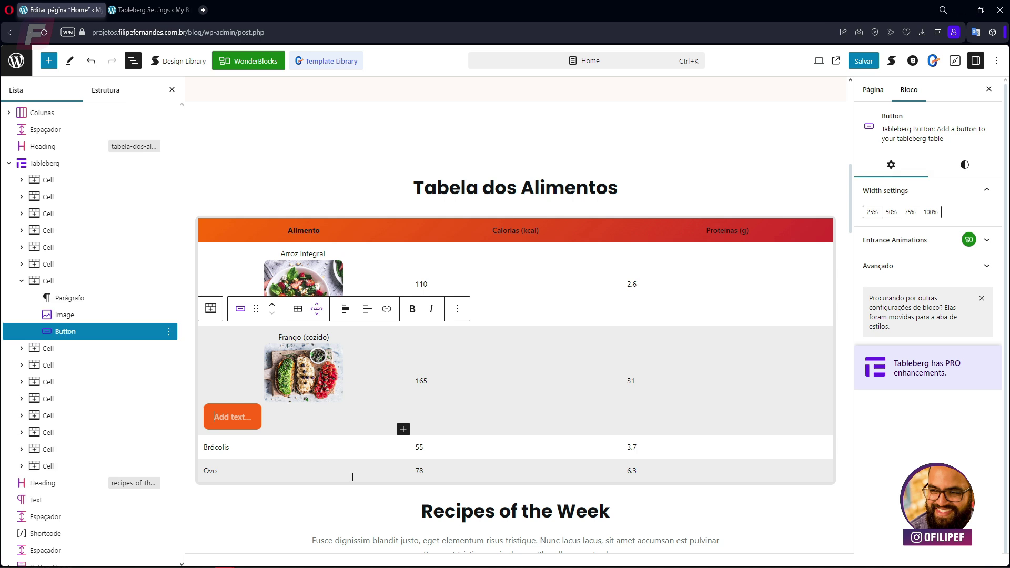
{"action": "left_click", "coordinate": [367, 309]}
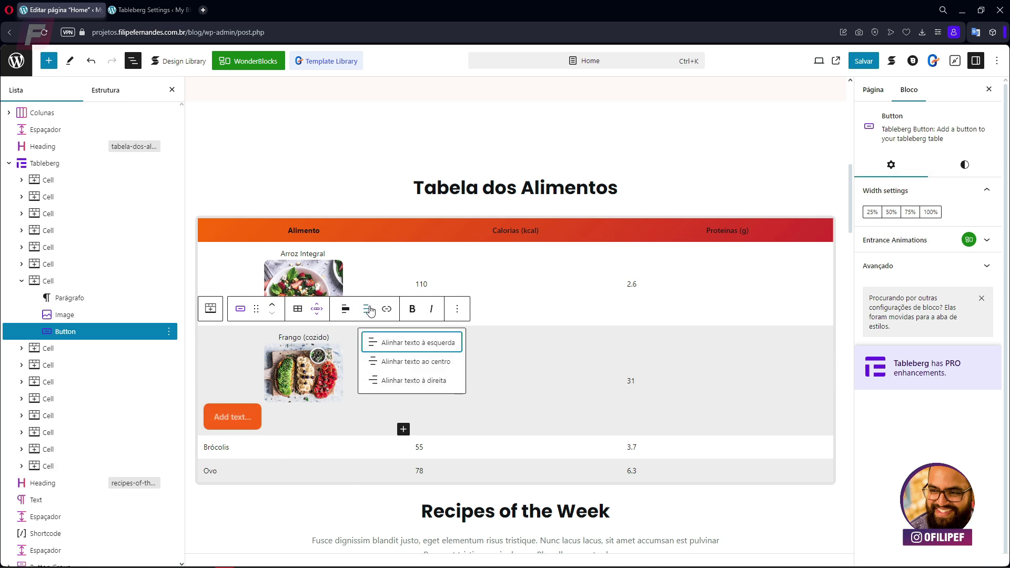
{"action": "left_click", "coordinate": [369, 356]}
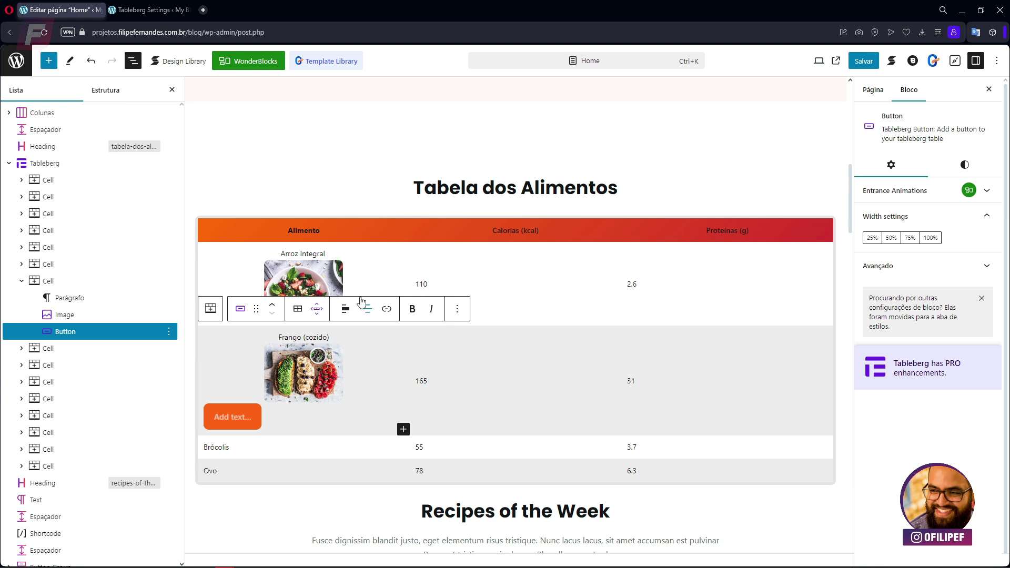
{"action": "left_click", "coordinate": [345, 309]}
{"action": "left_click", "coordinate": [364, 378]}
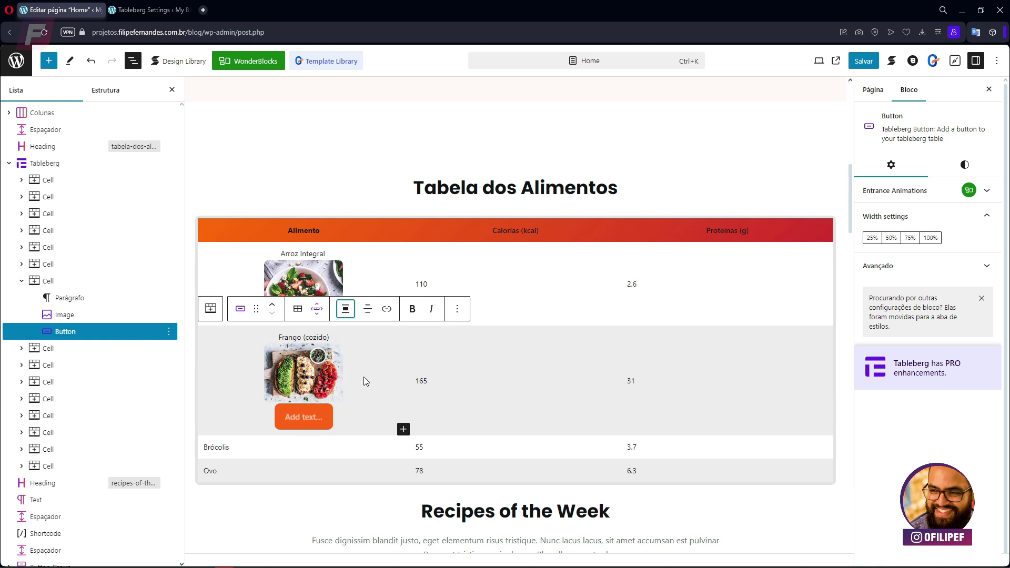
- Label the button in the "Frango (cozido)" cell "veja mais" and save the page
{"action": "left_click", "coordinate": [305, 415]}
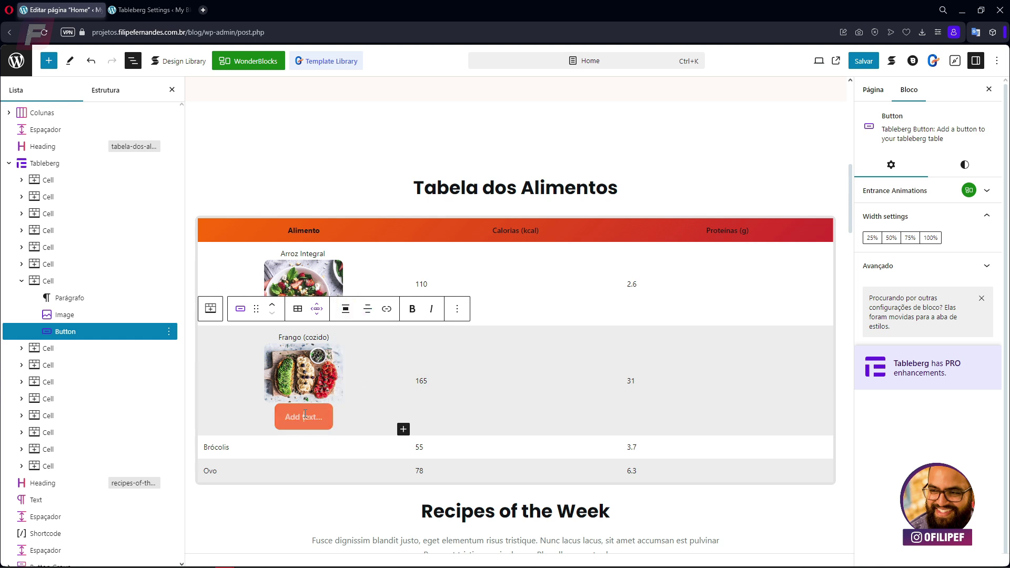
{"action": "type", "text": "S"}
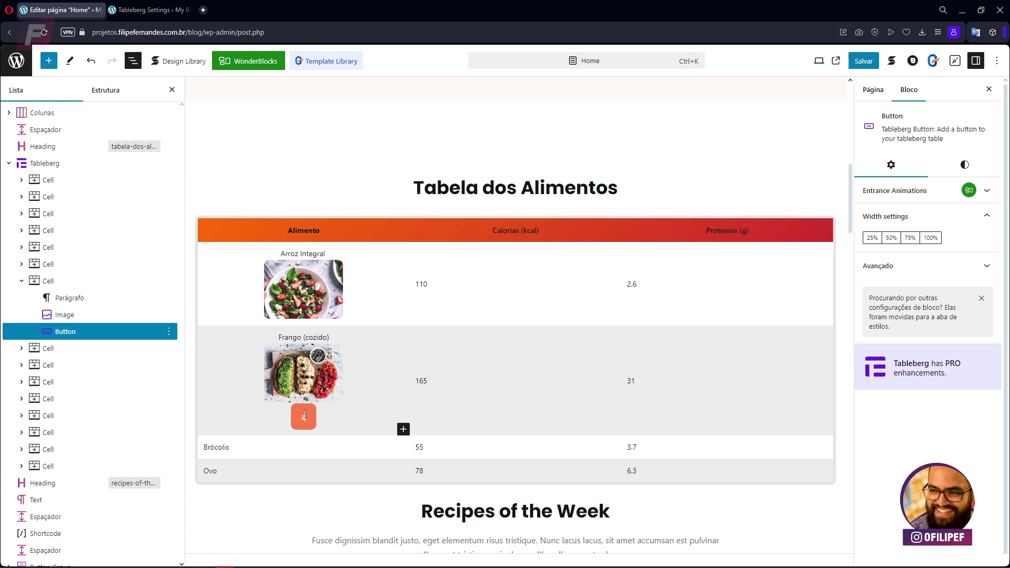
{"action": "key", "text": "BackSpace"}
{"action": "type", "text": "veja mais"}
{"action": "left_click", "coordinate": [348, 386]}
{"action": "left_click", "coordinate": [571, 372]}
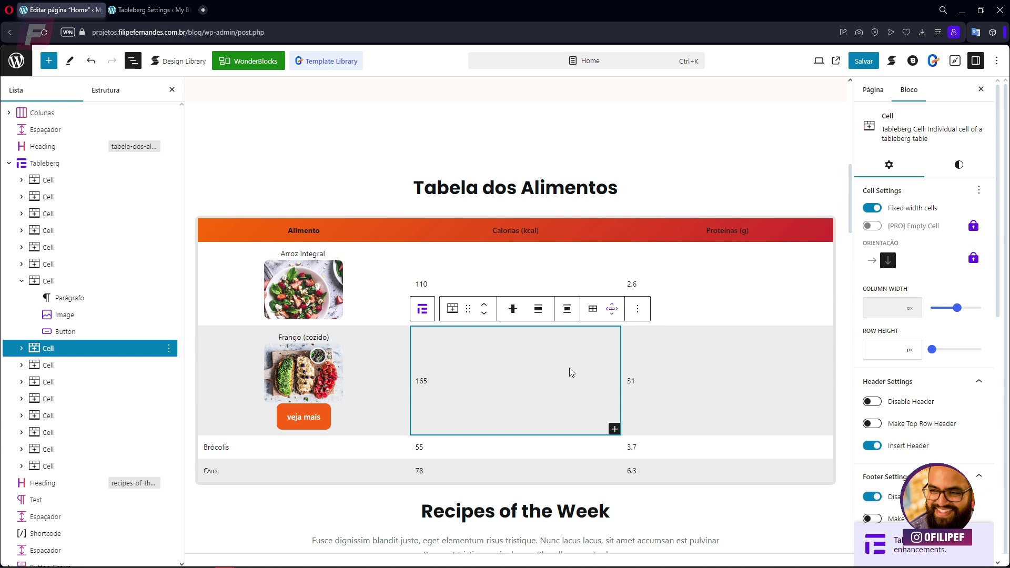
{"action": "left_click", "coordinate": [864, 62]}
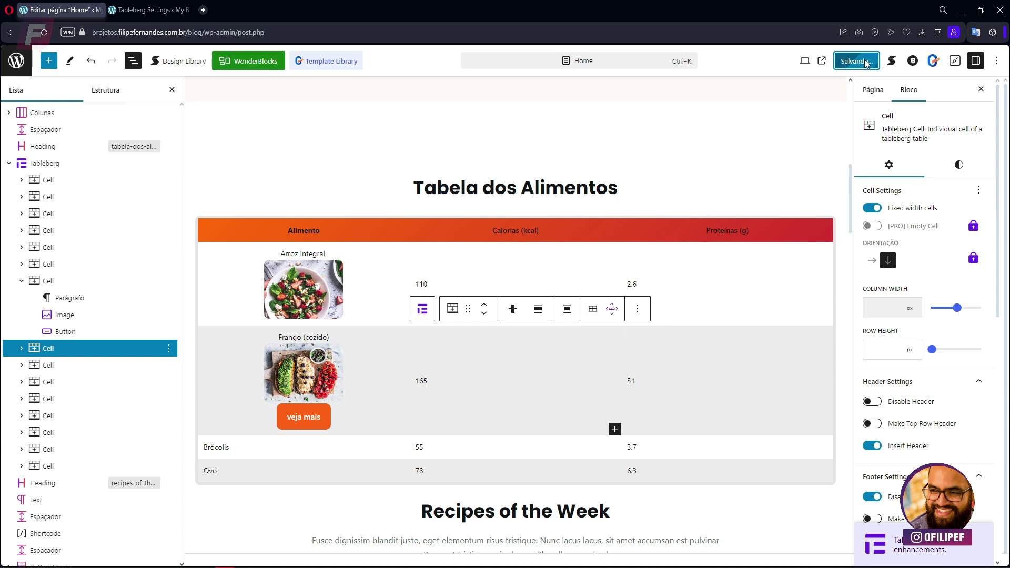
- Preview the Home page in a new browser tab and look over the "Tabela dos Alimentos" table on the live site
{"action": "left_click", "coordinate": [818, 64]}
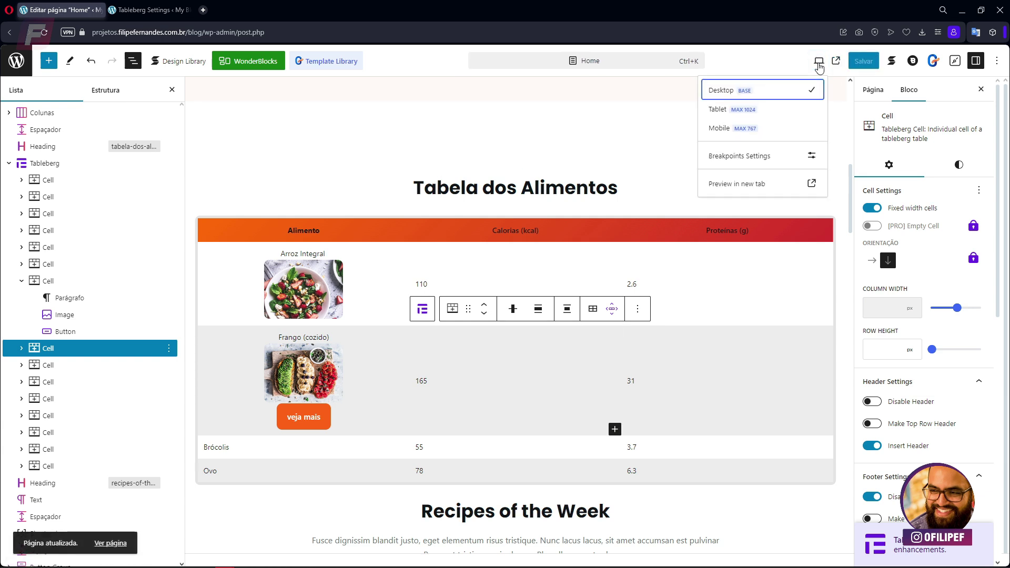
{"action": "left_click", "coordinate": [731, 185]}
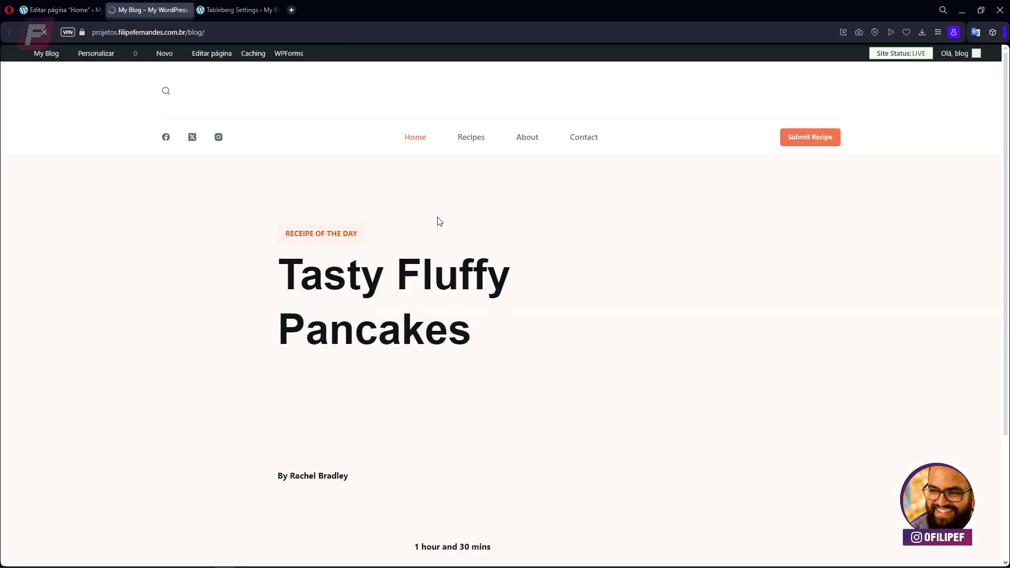
{"action": "scroll", "coordinate": [191, 281], "scroll_direction": "down", "scroll_amount": 9}
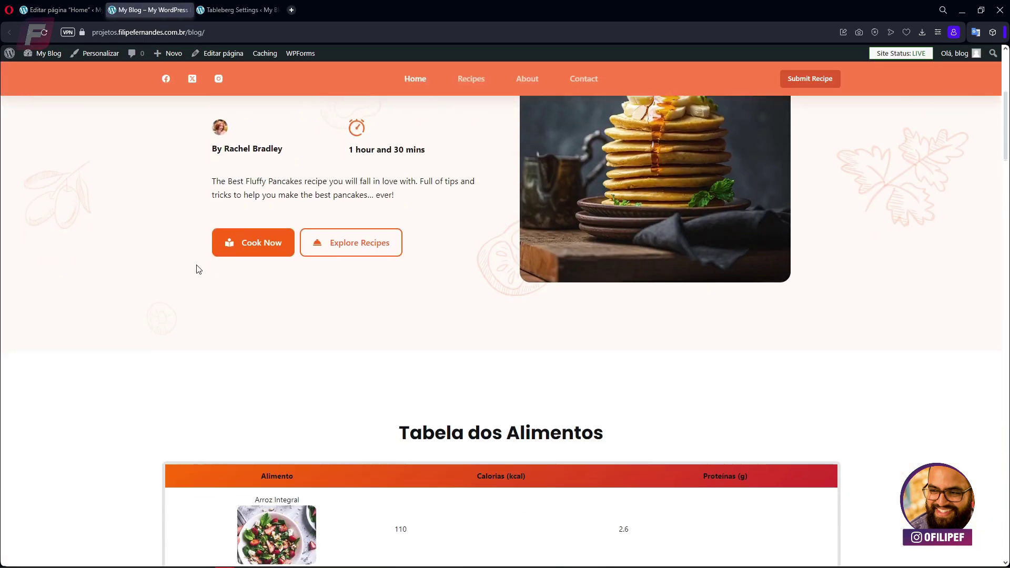
{"action": "scroll", "coordinate": [198, 265], "scroll_direction": "down", "scroll_amount": 2}
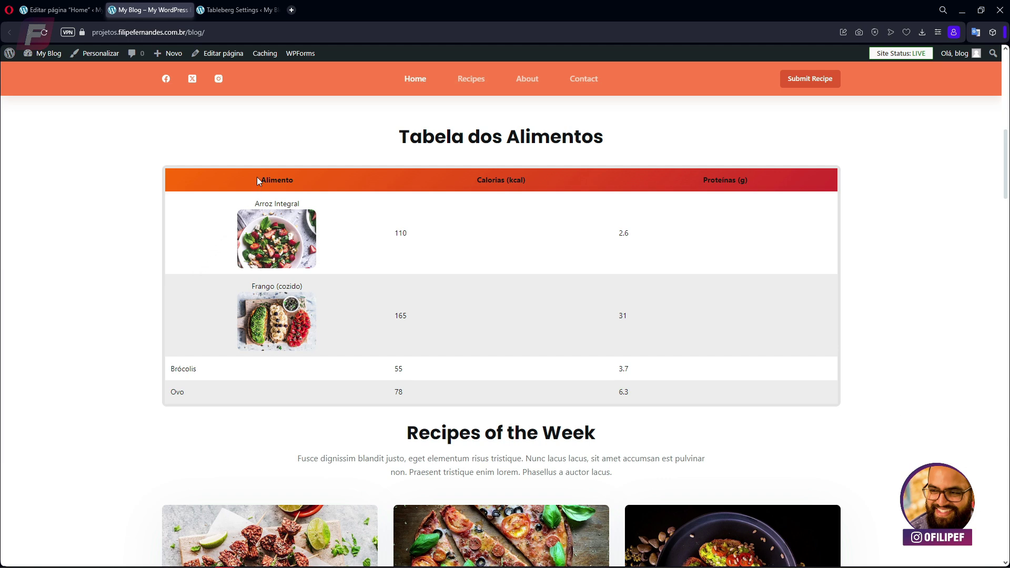
{"action": "left_click_drag", "start_coordinate": [257, 177], "coordinate": [672, 383]}
{"action": "left_click", "coordinate": [672, 384]}
- Examine how the "Tabela dos Alimentos" table and the content below it display in the iPhone SE device emulation
{"action": "key", "text": "ctrl+shift+i"}
{"action": "left_click", "coordinate": [831, 52]}
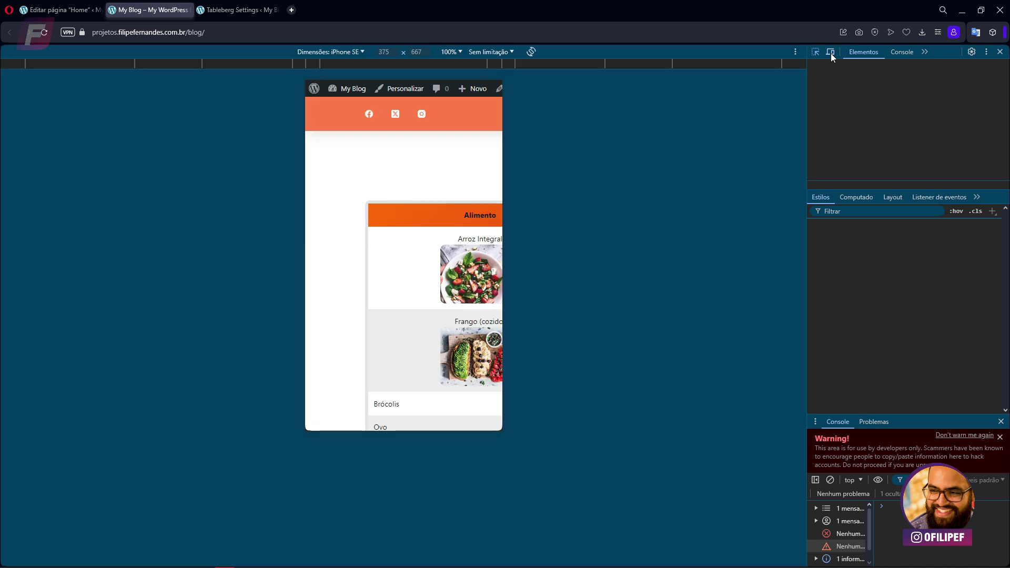
{"action": "scroll", "coordinate": [424, 216], "scroll_direction": "down", "scroll_amount": 10}
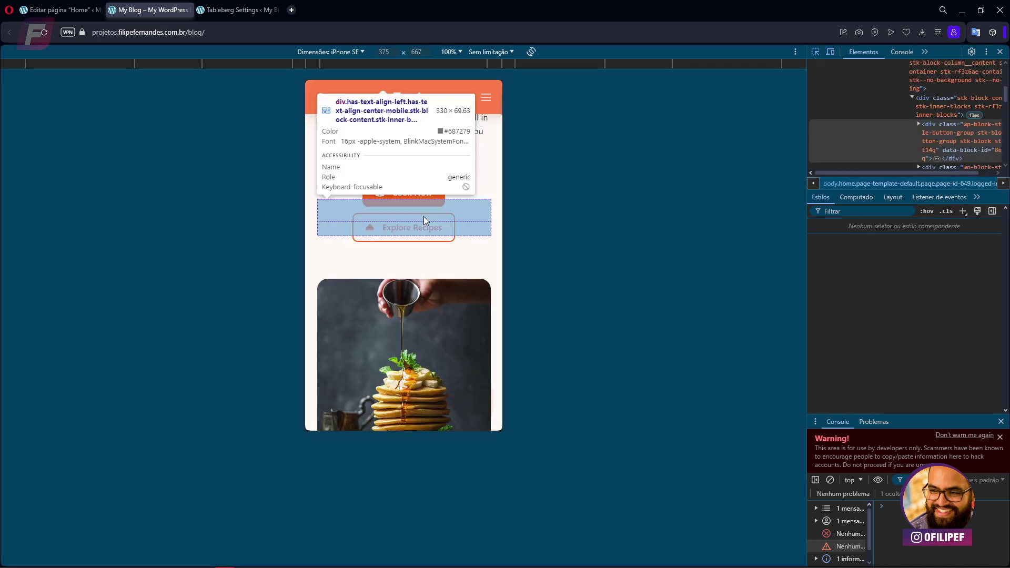
{"action": "left_click", "coordinate": [815, 52]}
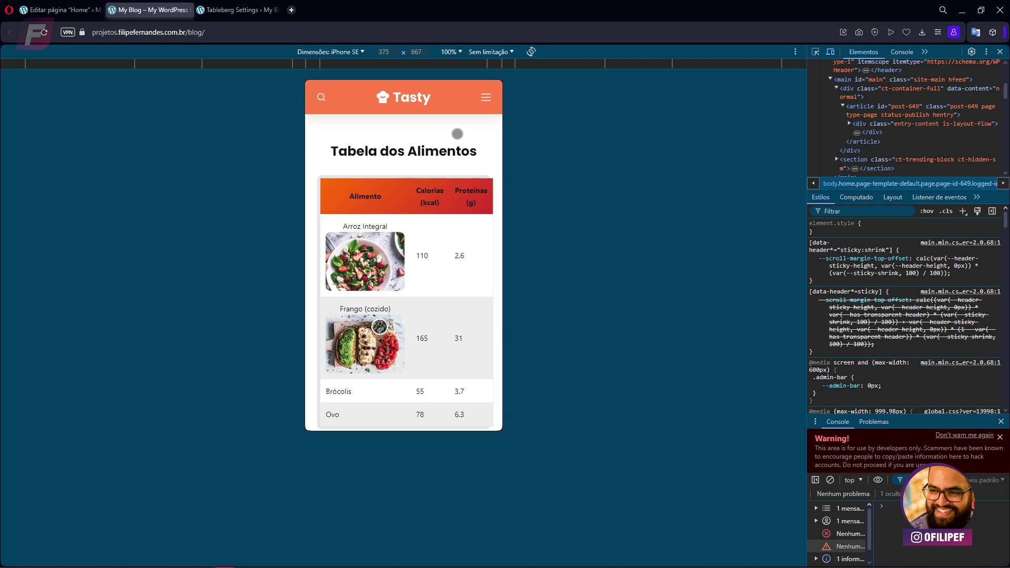
{"action": "scroll", "coordinate": [455, 134], "scroll_direction": "down", "scroll_amount": 1}
{"action": "scroll", "coordinate": [377, 199], "scroll_direction": "down", "scroll_amount": 1}
{"action": "scroll", "coordinate": [441, 299], "scroll_direction": "down", "scroll_amount": 4}
{"action": "scroll", "coordinate": [442, 296], "scroll_direction": "down", "scroll_amount": 3}
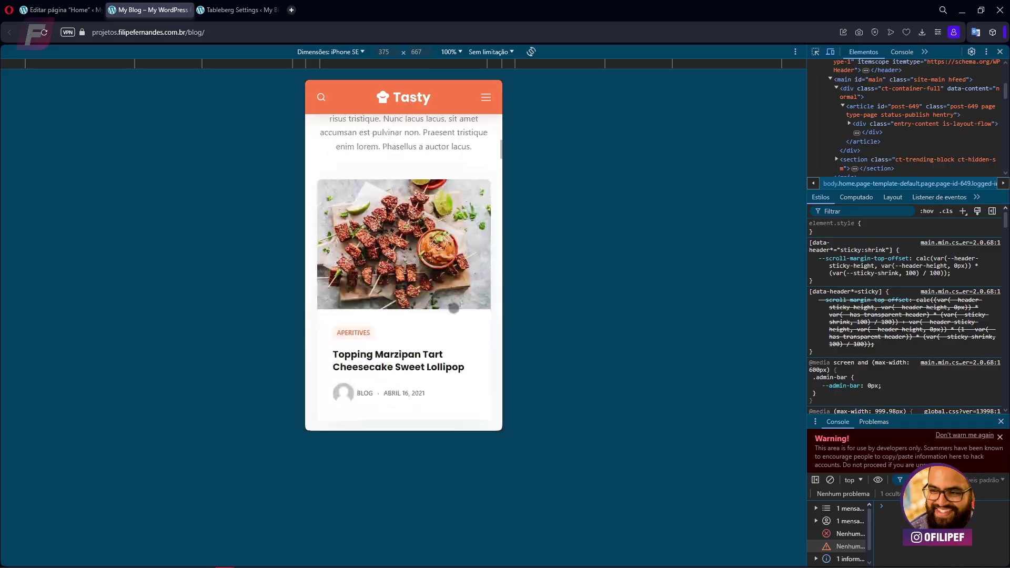